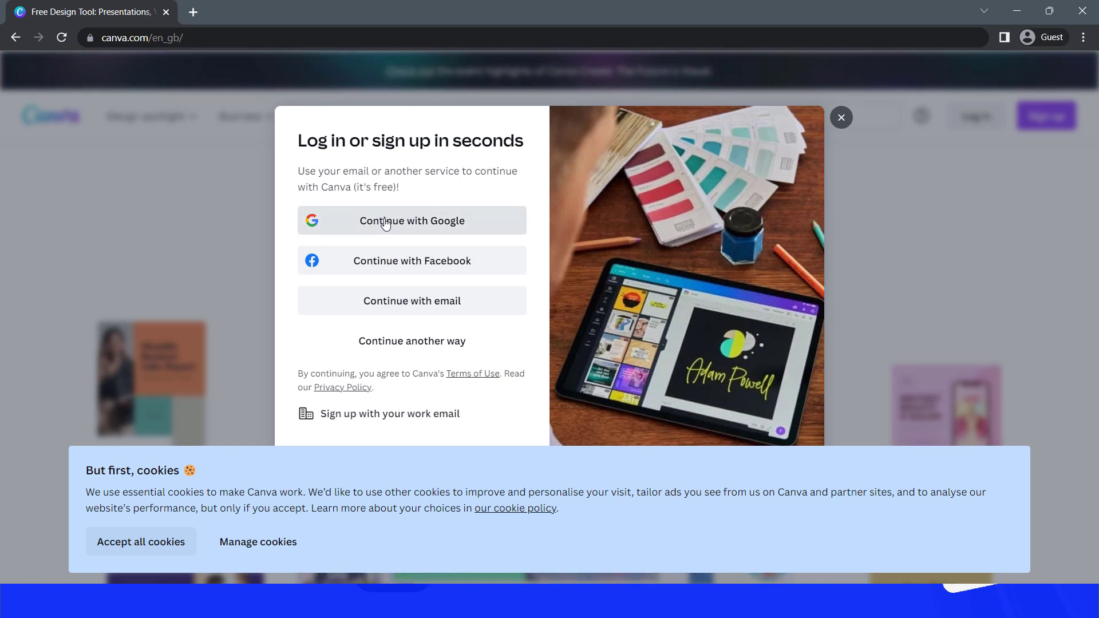
{"action": "left_click", "coordinate": [422, 220]}
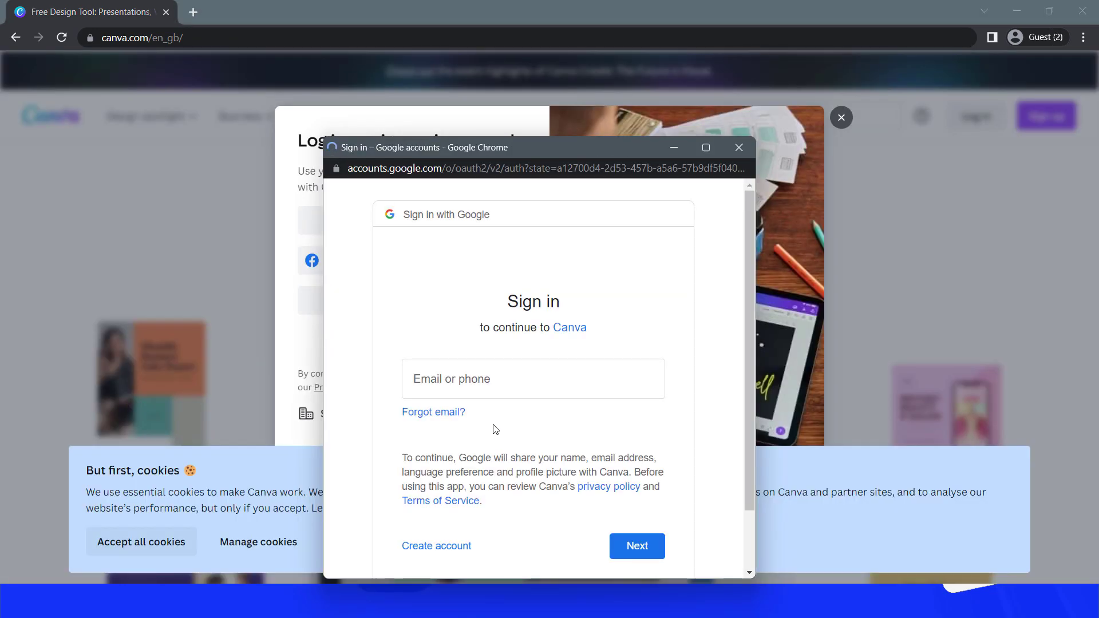
{"action": "left_click", "coordinate": [518, 378]}
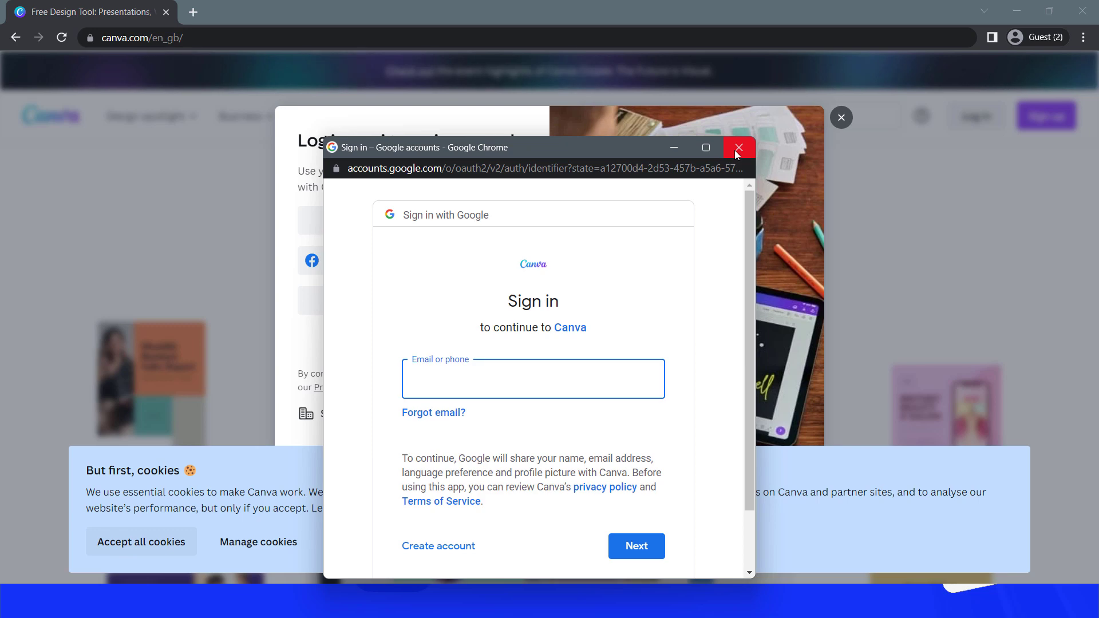
{"action": "left_click", "coordinate": [738, 149]}
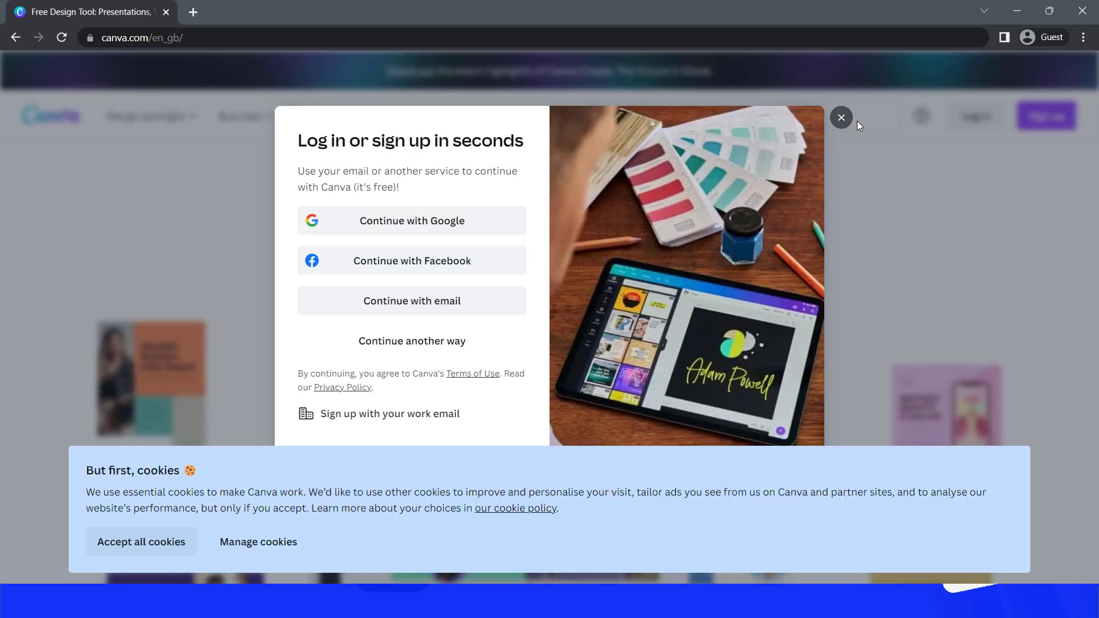
{"action": "left_click", "coordinate": [847, 121]}
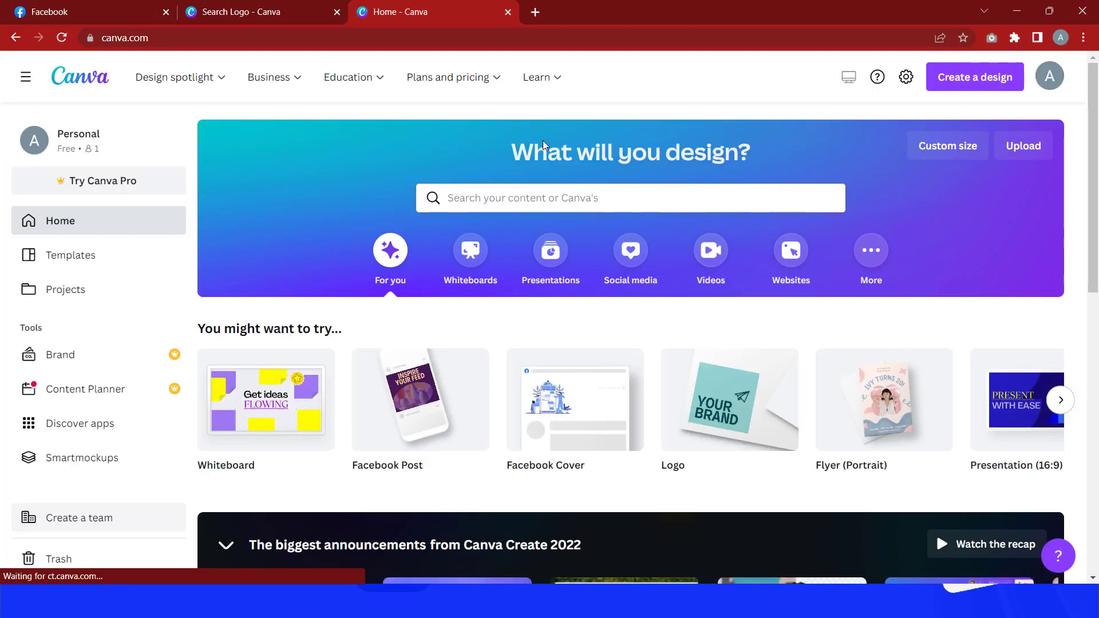
Step: Search the templates for "logo" and open the Logo 500 × 500 px template category
{"action": "left_click", "coordinate": [551, 198]}
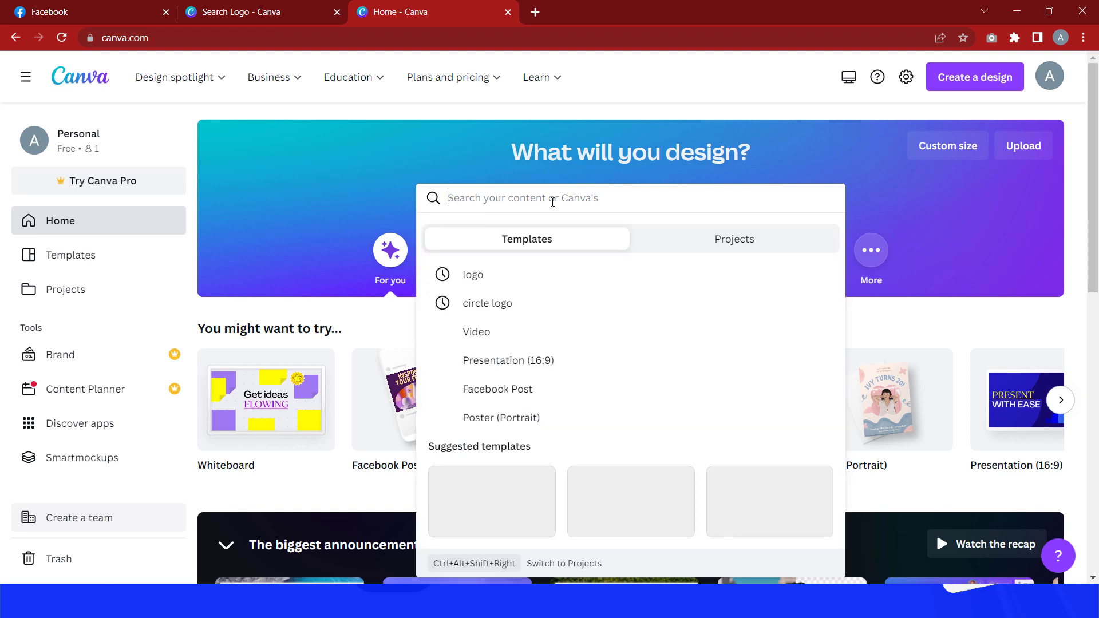
{"action": "type", "text": "logo"}
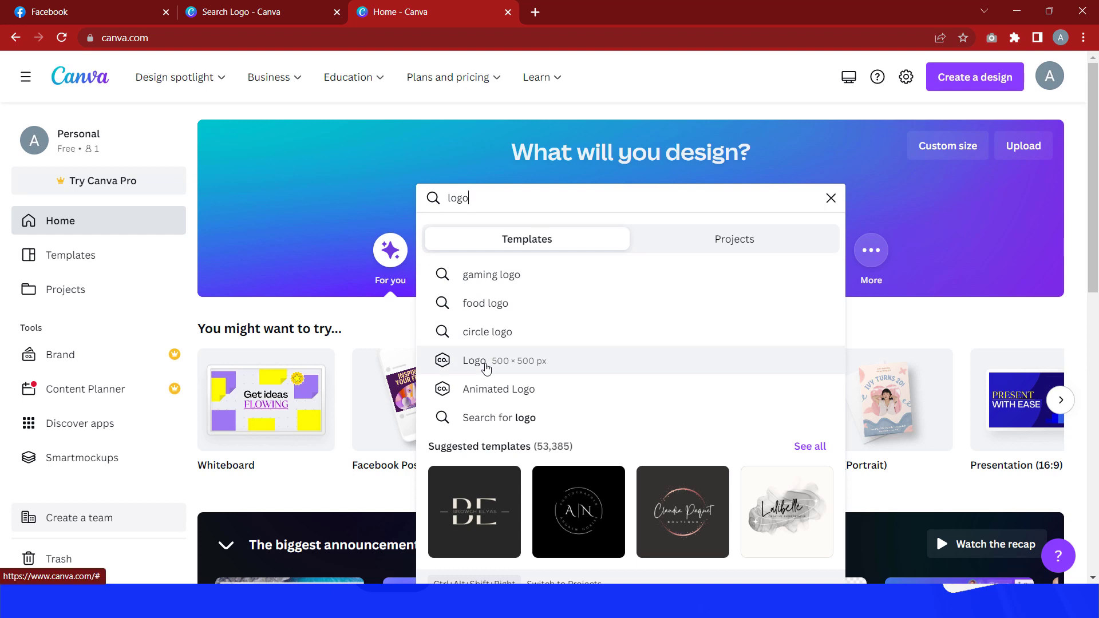
{"action": "left_click", "coordinate": [486, 363]}
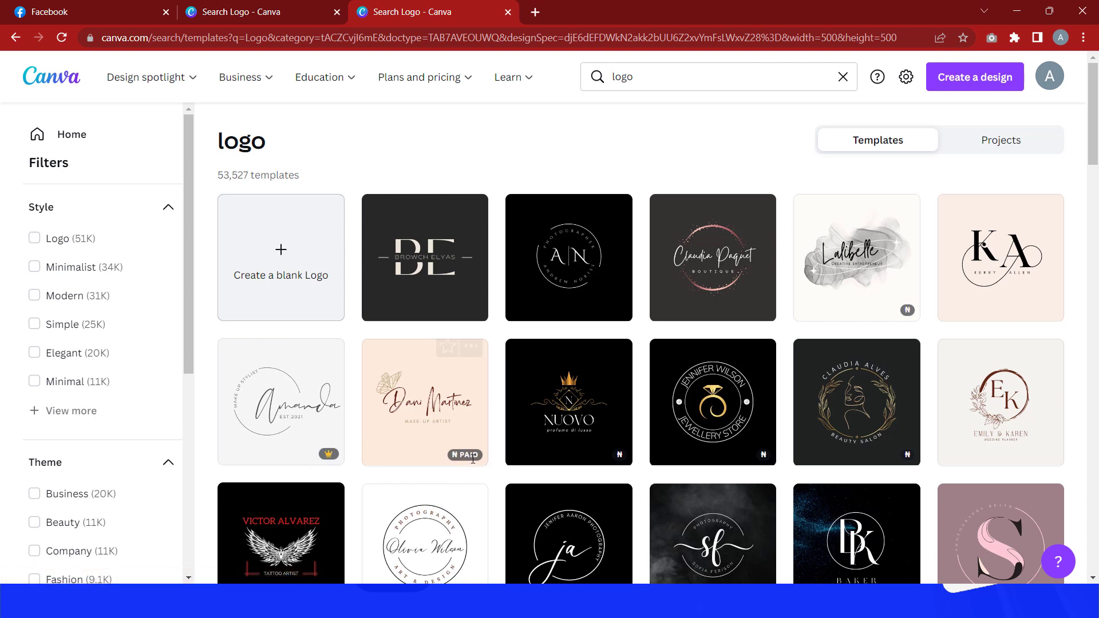
Step: Browse the logo templates and open the black and white circle elegant photographer initials logo
{"action": "mouse_move", "coordinate": [308, 459]}
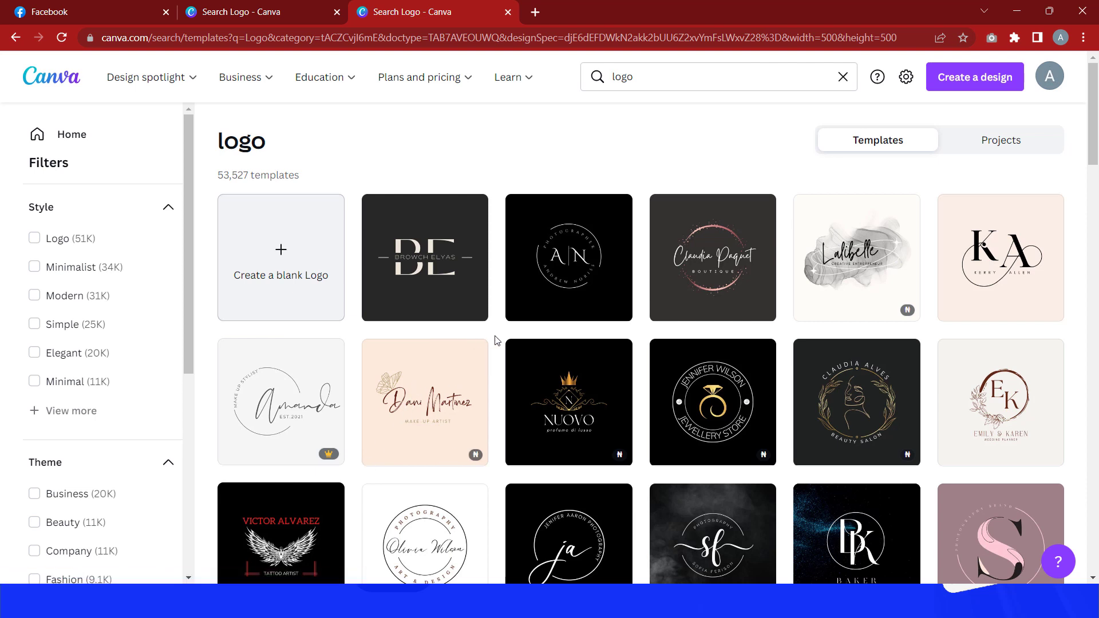
{"action": "scroll", "coordinate": [497, 341], "scroll_direction": "down", "scroll_amount": 2}
{"action": "scroll", "coordinate": [543, 378], "scroll_direction": "up", "scroll_amount": 1}
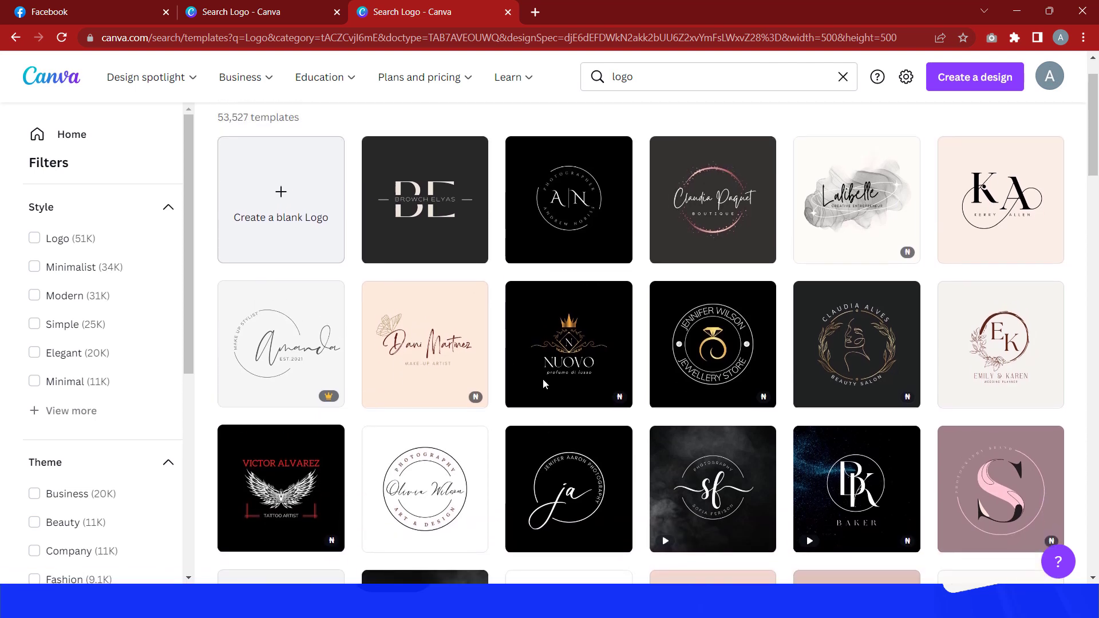
{"action": "scroll", "coordinate": [543, 379], "scroll_direction": "up", "scroll_amount": 1}
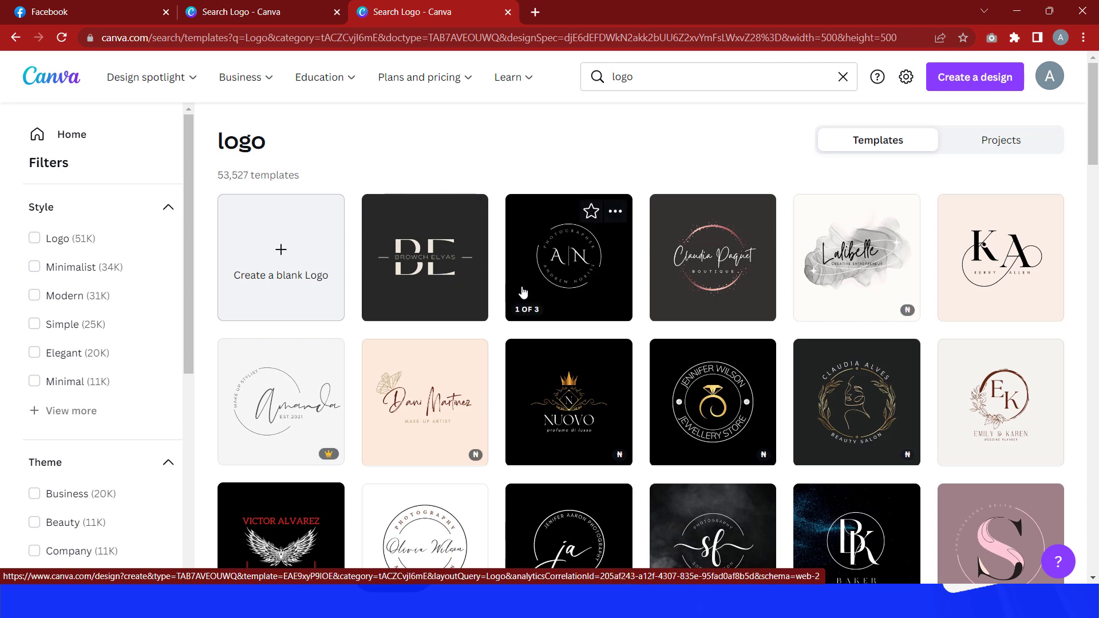
{"action": "left_click", "coordinate": [560, 263]}
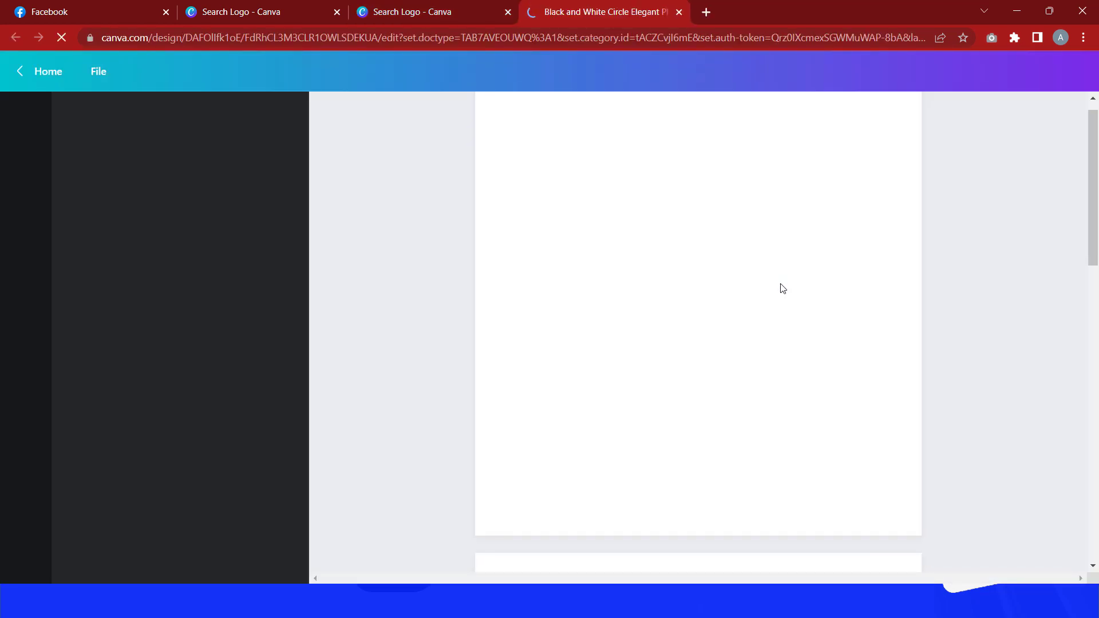
Step: Replace the logo's two large initials with Y and W
{"action": "left_click", "coordinate": [665, 325]}
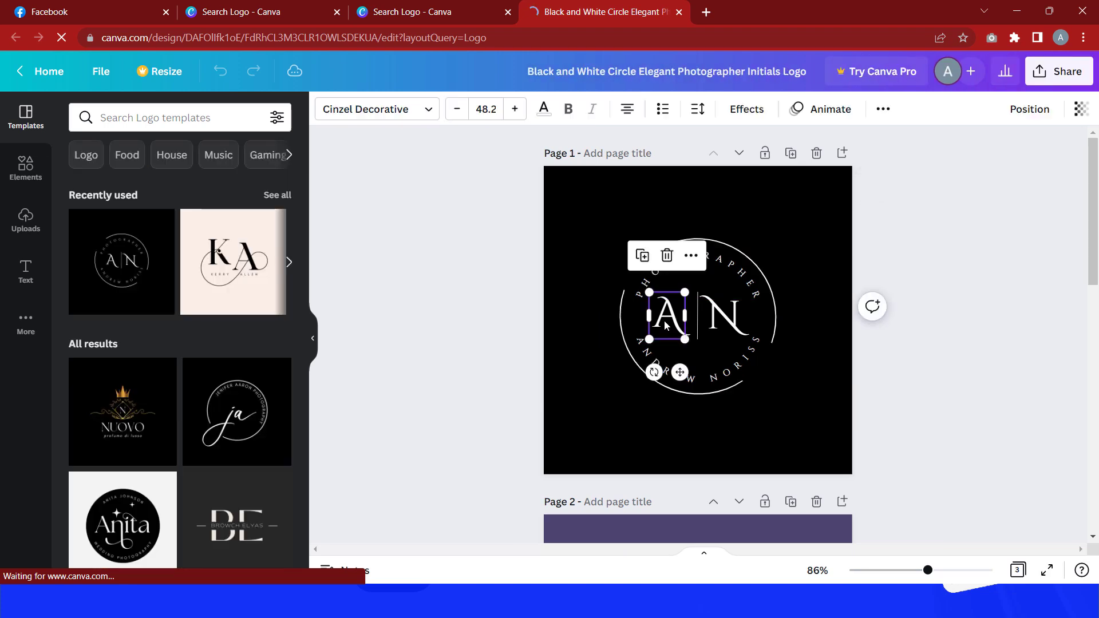
{"action": "double_click", "coordinate": [666, 325]}
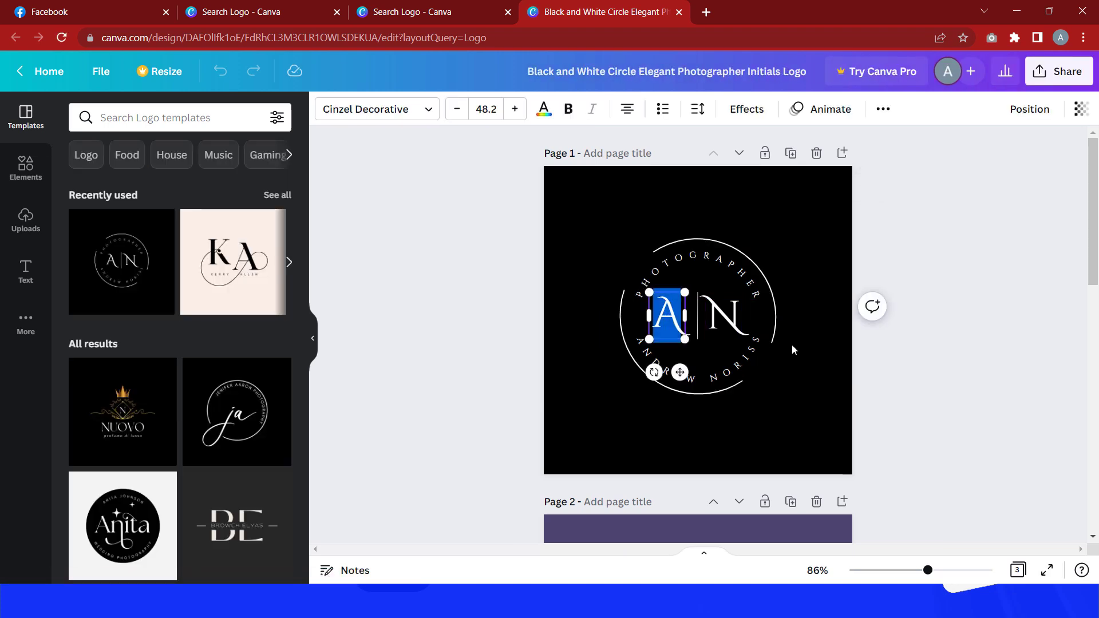
{"action": "type", "text": "Y"}
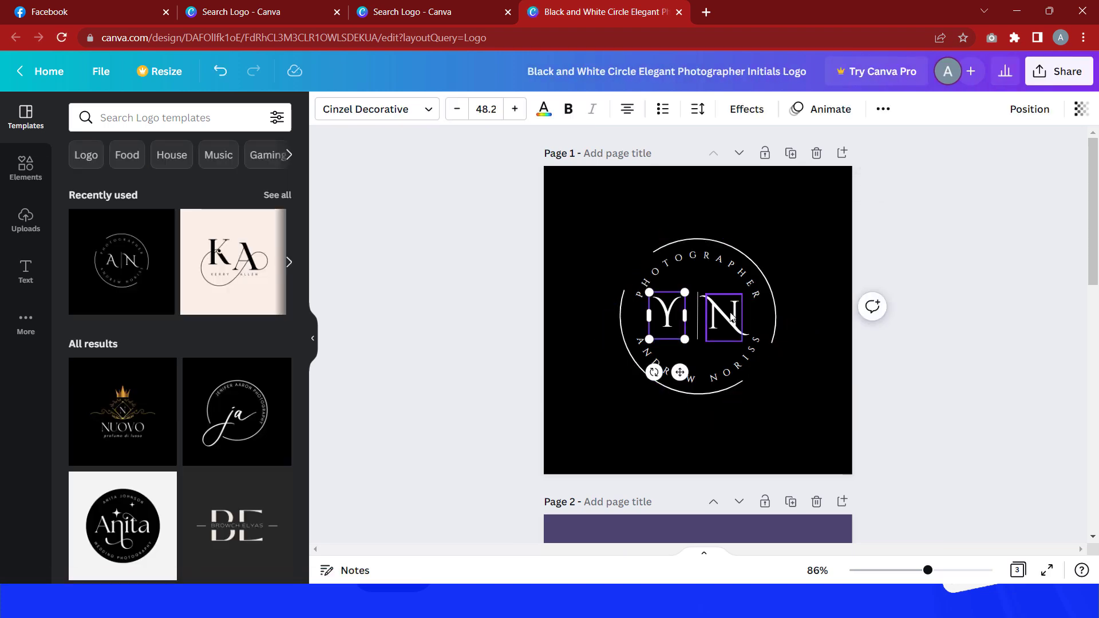
{"action": "double_click", "coordinate": [730, 316]}
{"action": "type", "text": "W"}
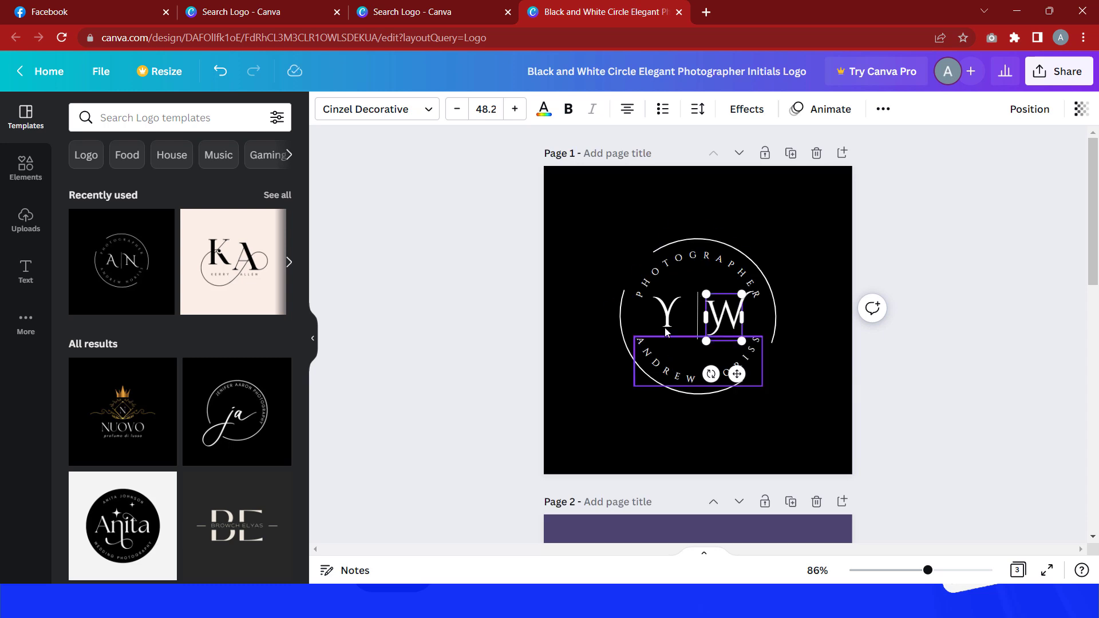
Step: Change the upper curved text of the circle to PROFESSIONAL
{"action": "left_click", "coordinate": [668, 266]}
{"action": "double_click", "coordinate": [672, 264]}
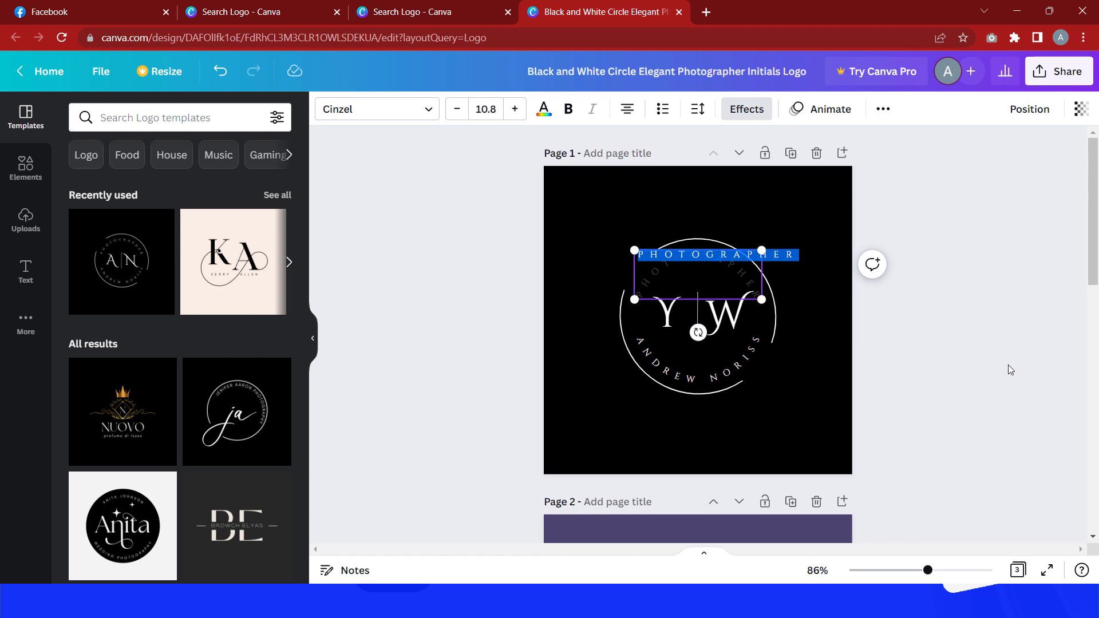
{"action": "type", "text": "P"}
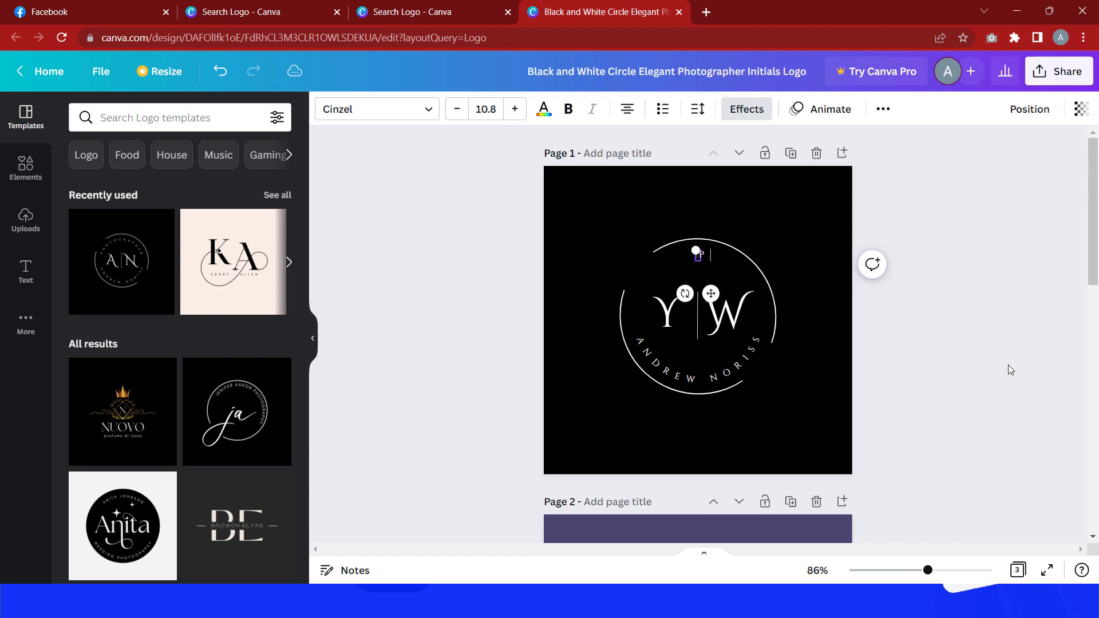
{"action": "type", "text": "ROFESSIONAL"}
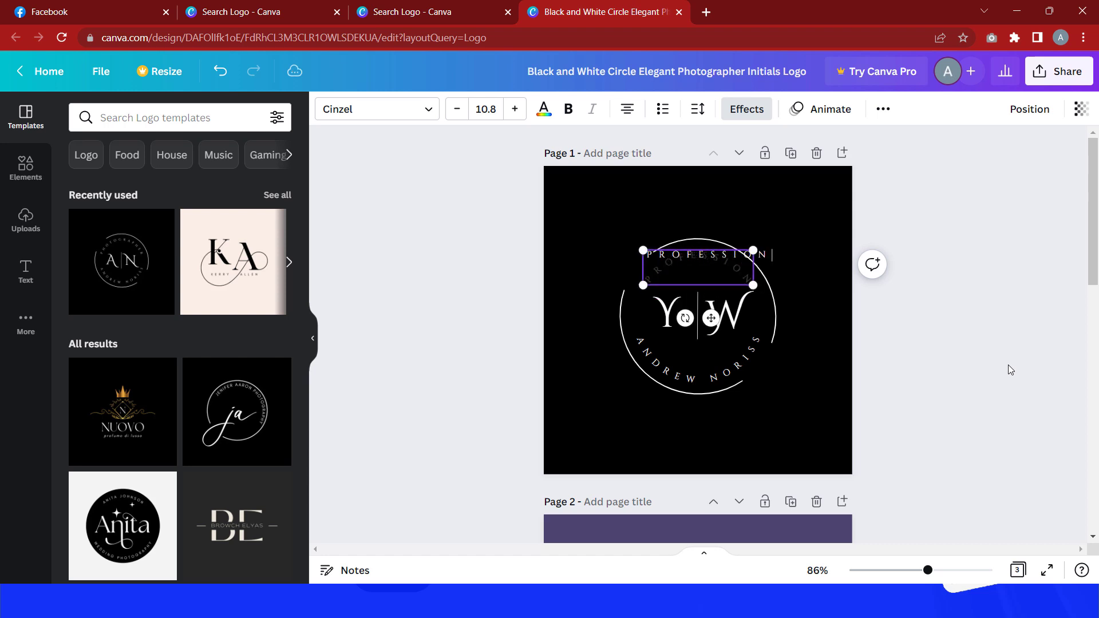
{"action": "left_click", "coordinate": [818, 396]}
Step: Change the lower curved text of the circle to WEBSITE DESIGNER
{"action": "double_click", "coordinate": [664, 367]}
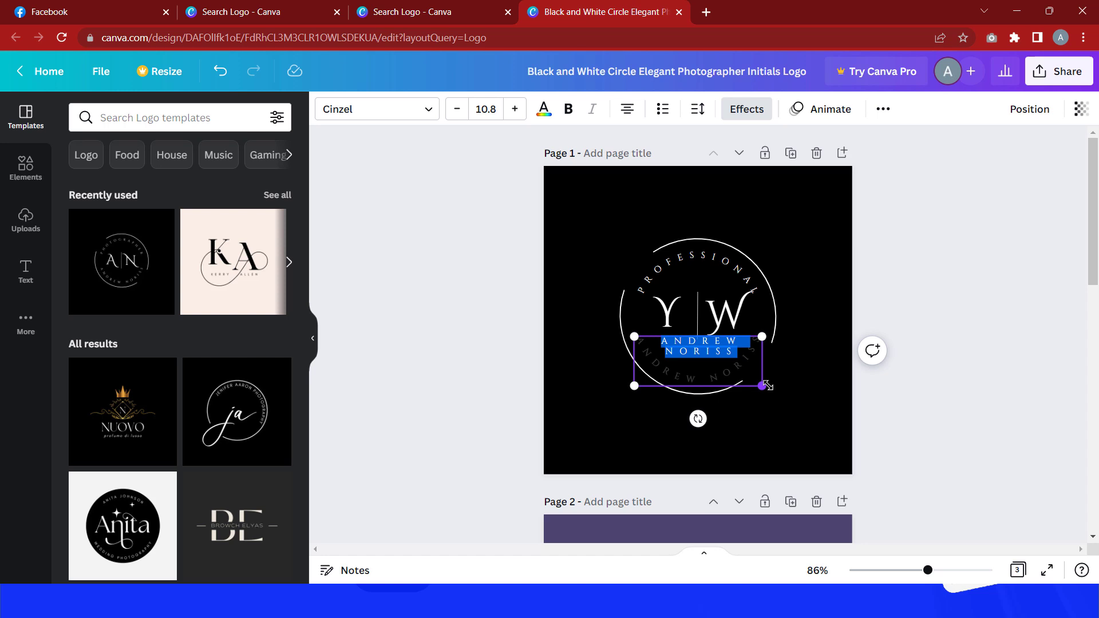
{"action": "triple_click", "coordinate": [699, 353]}
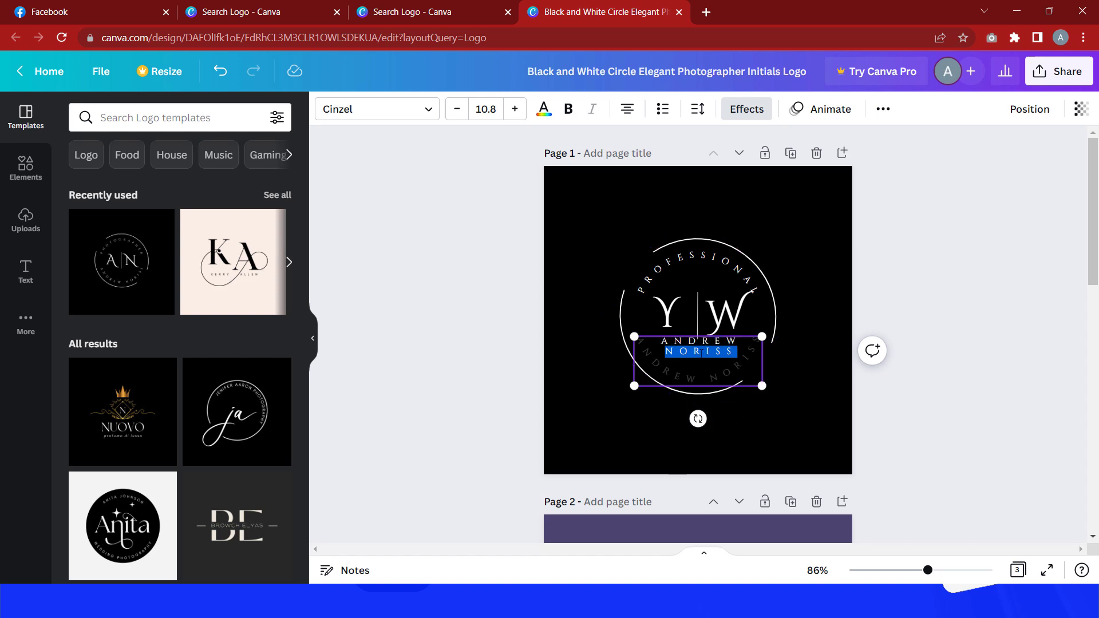
{"action": "type", "text": "W"}
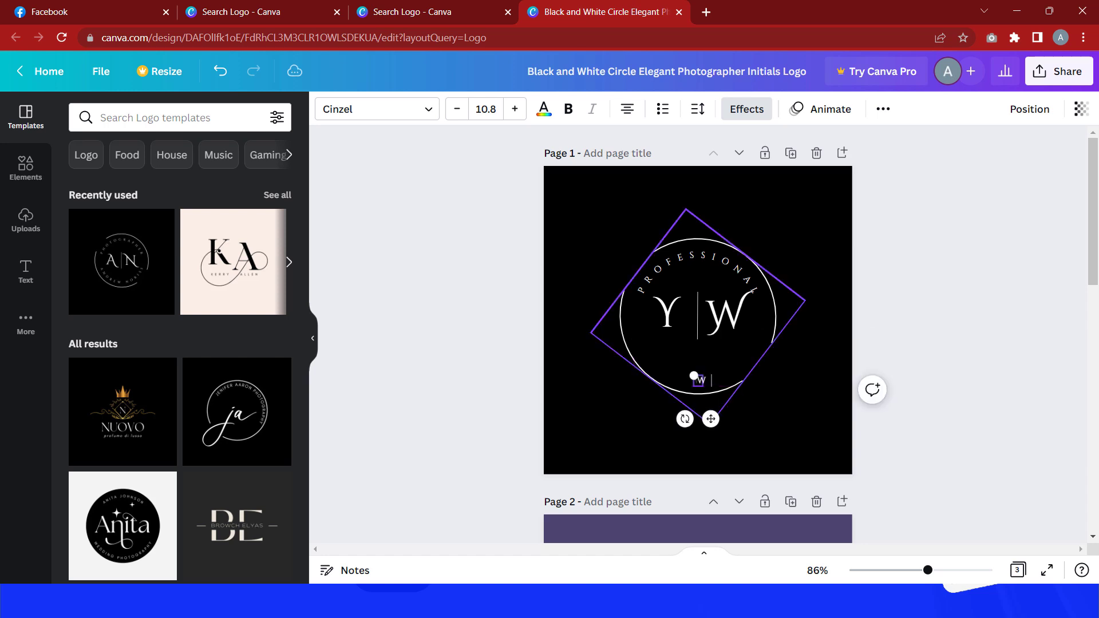
{"action": "type", "text": "ebsite DW"}
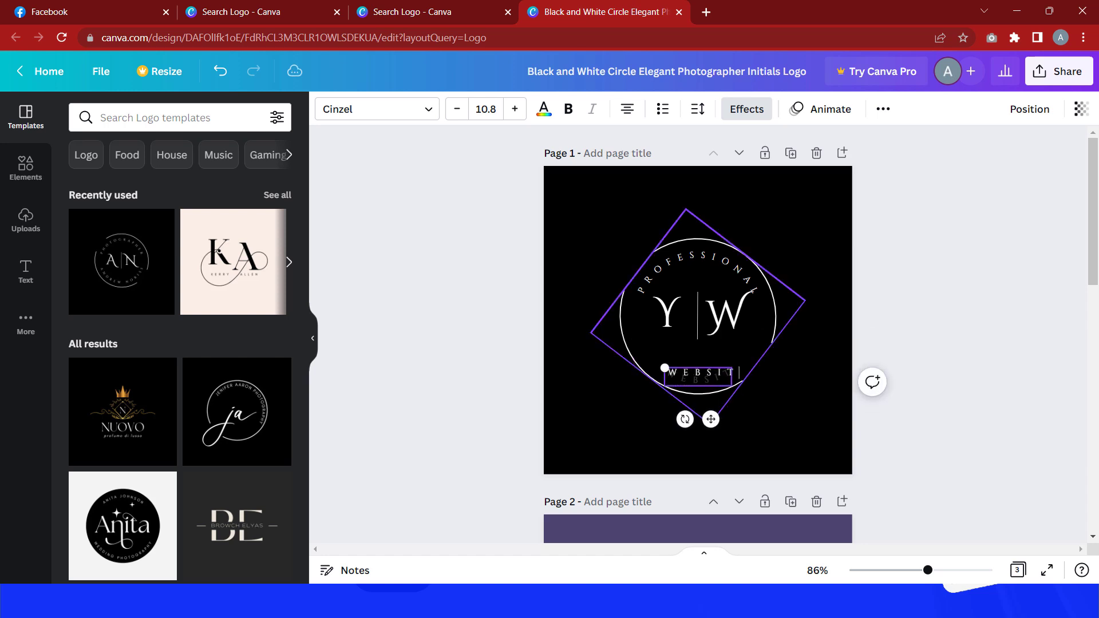
{"action": "key", "text": "BackSpace"}
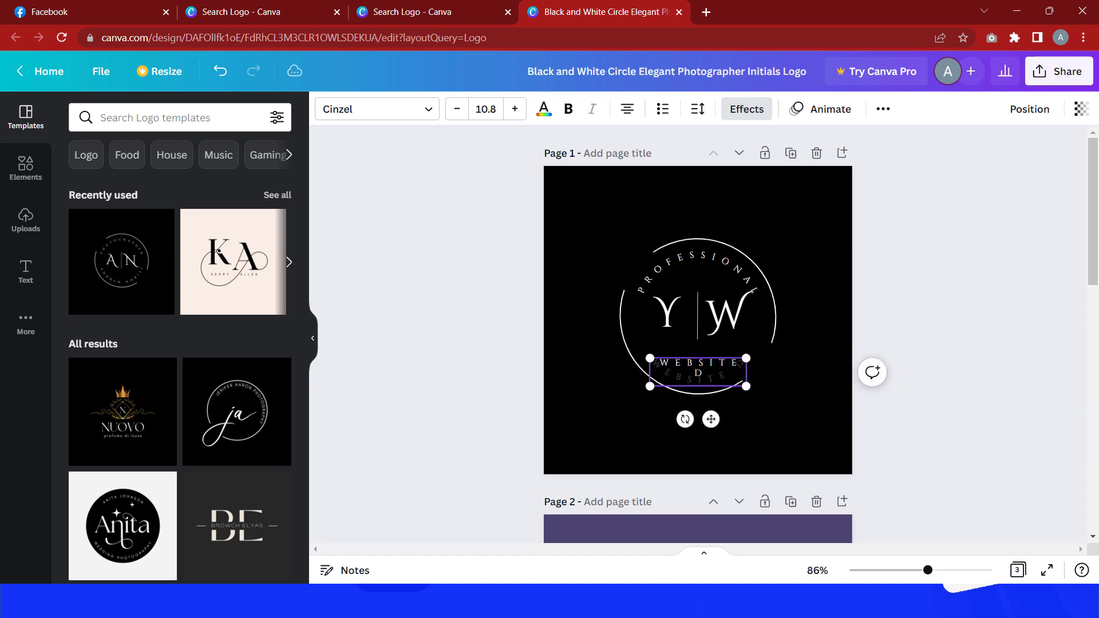
{"action": "type", "text": "ESIGner"}
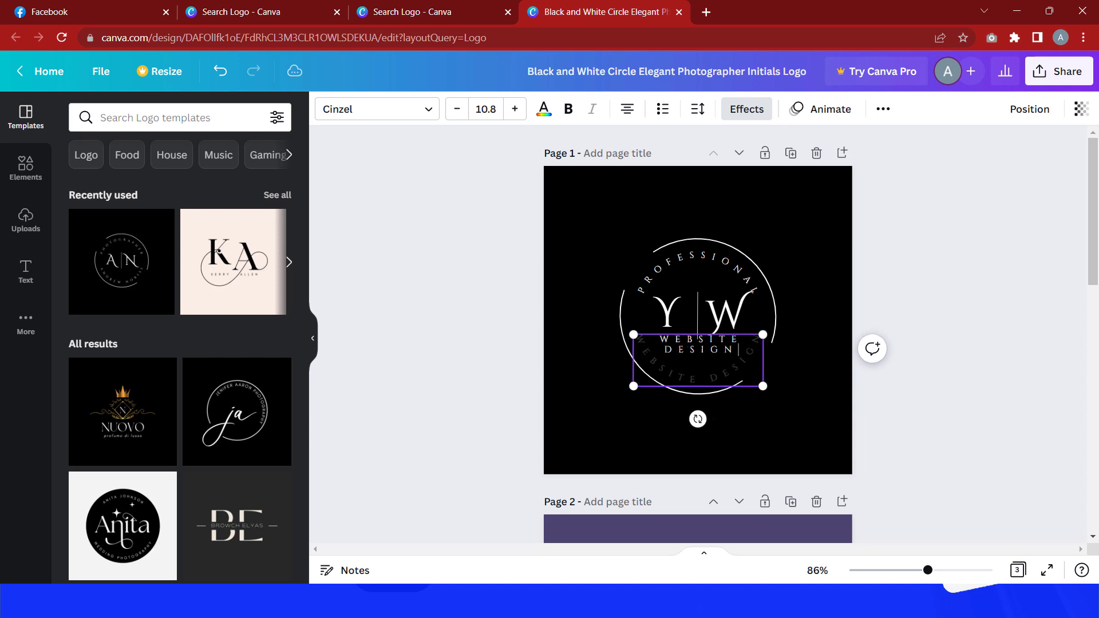
{"action": "left_click", "coordinate": [812, 361]}
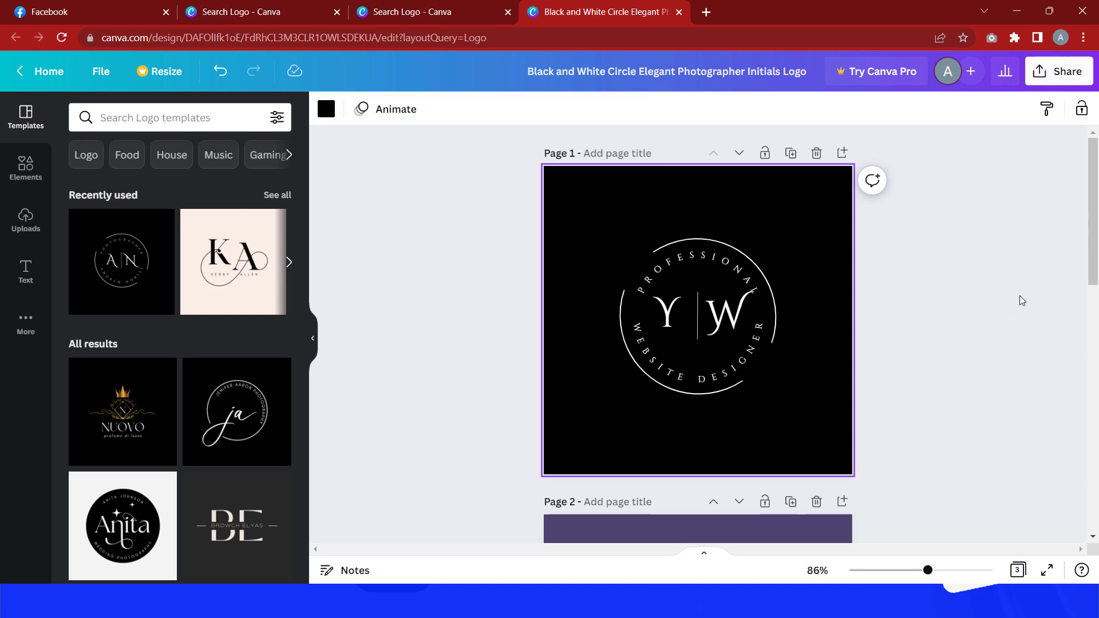
Step: Open the design's download settings from the Share panel
{"action": "left_click", "coordinate": [1058, 74]}
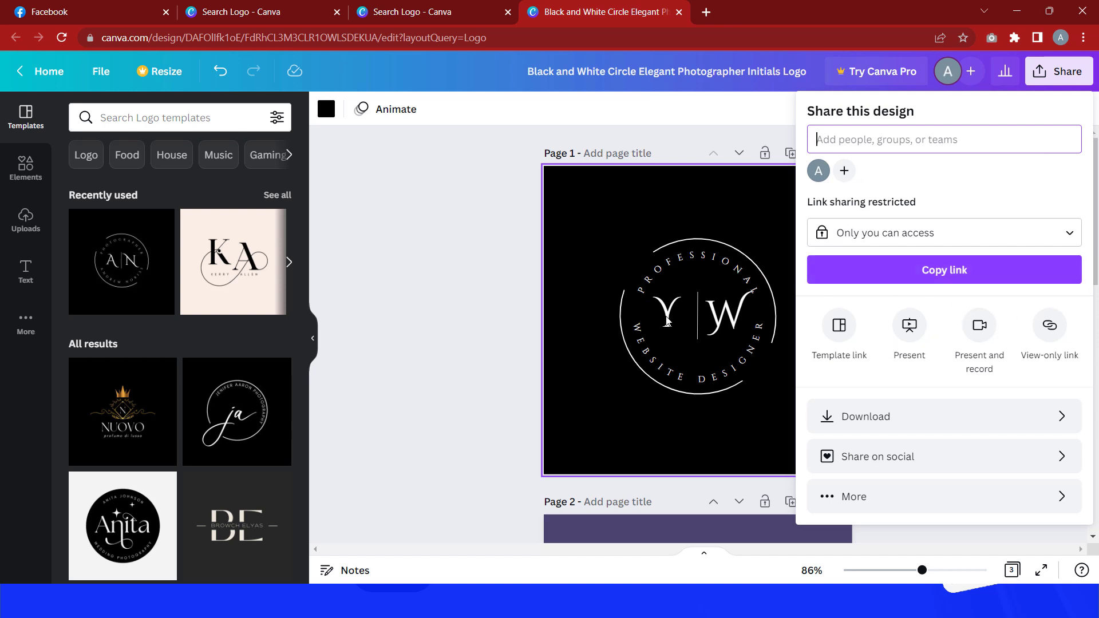
{"action": "scroll", "coordinate": [410, 238], "scroll_direction": "down", "scroll_amount": 3}
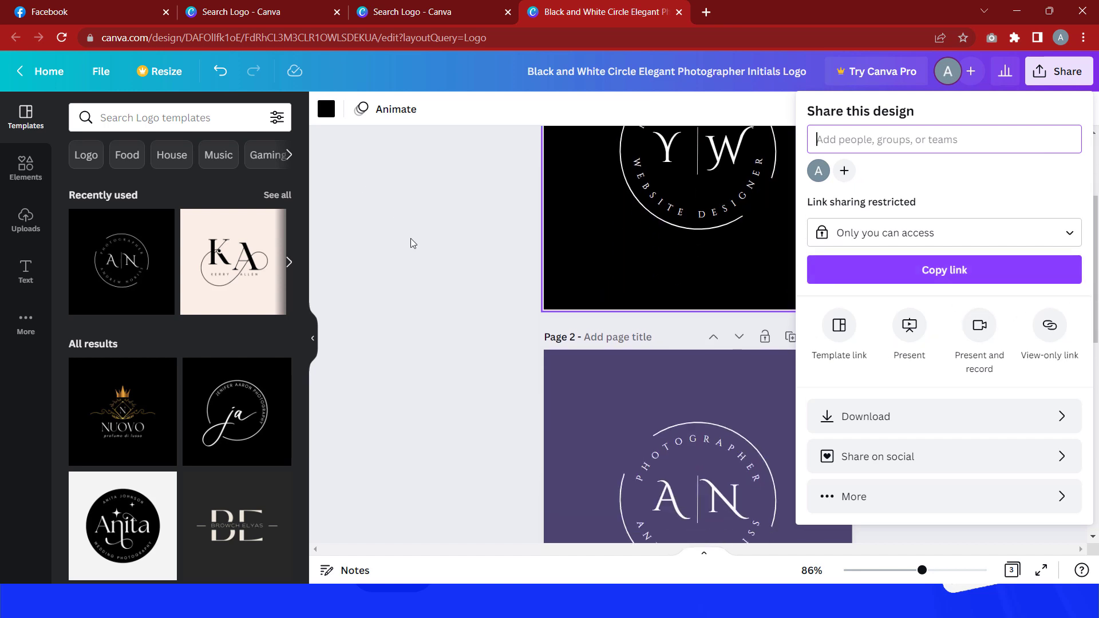
{"action": "scroll", "coordinate": [410, 238], "scroll_direction": "down", "scroll_amount": 9}
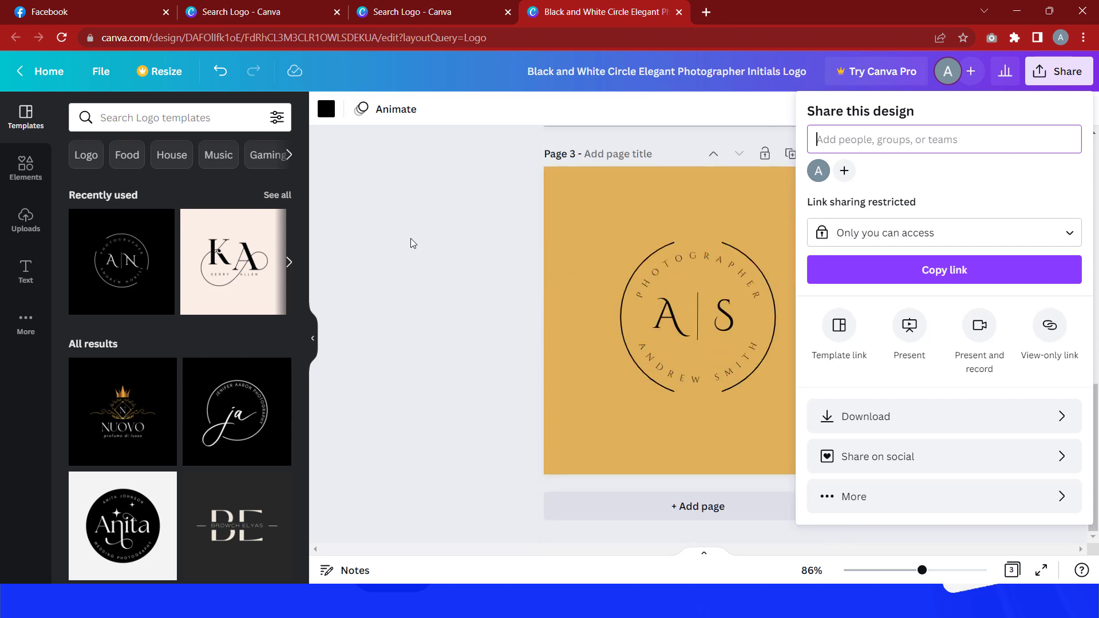
{"action": "scroll", "coordinate": [410, 238], "scroll_direction": "up", "scroll_amount": 12}
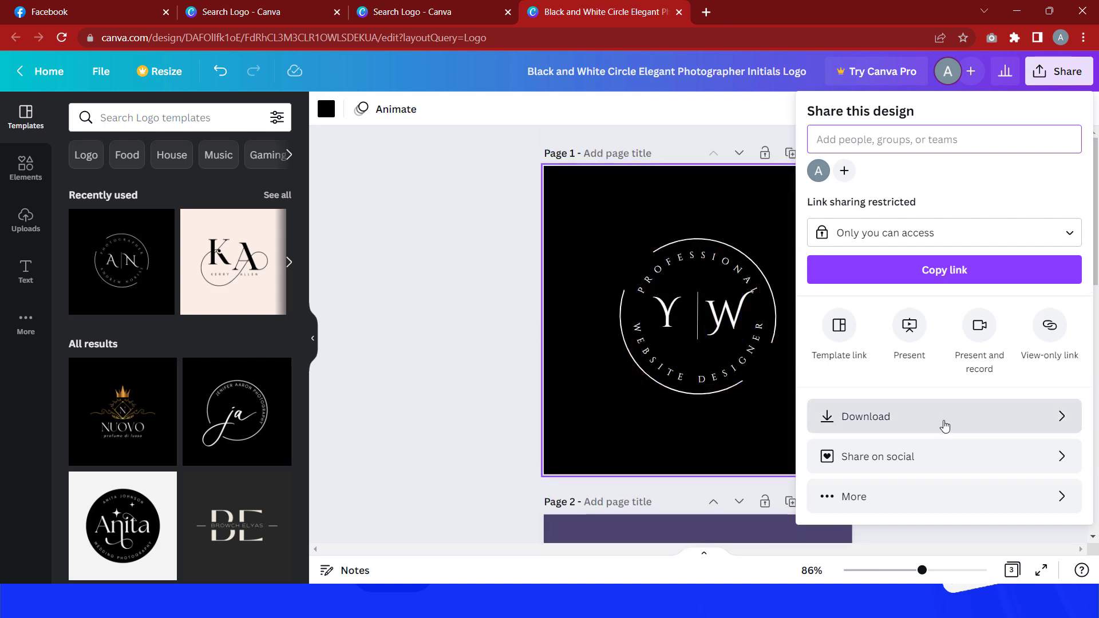
{"action": "left_click", "coordinate": [951, 421]}
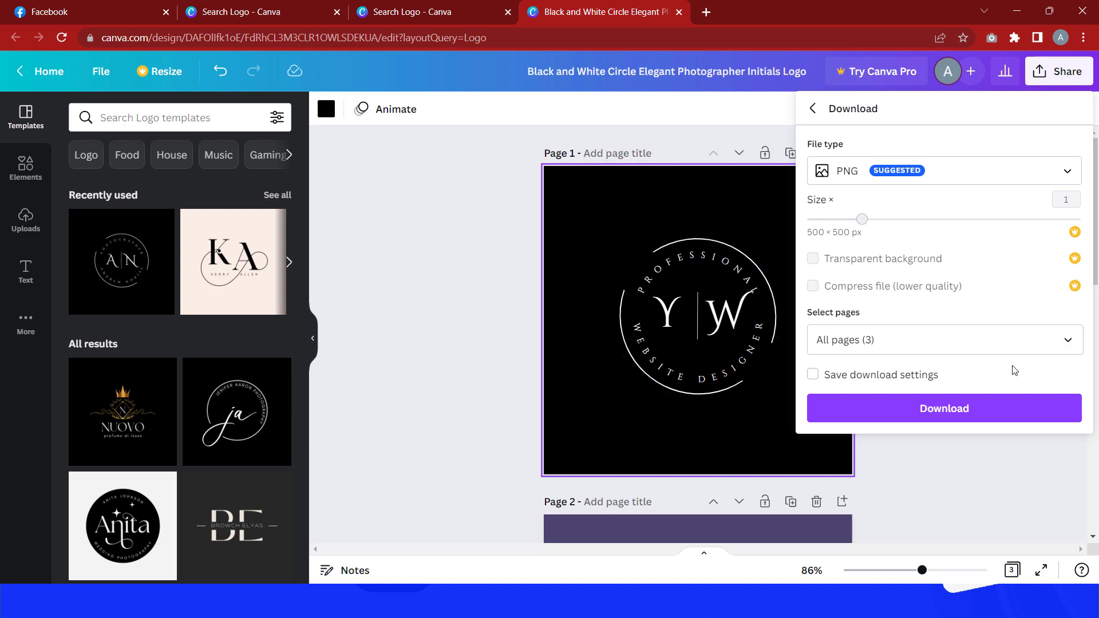
Step: Limit the selected pages to page 1 only and download it as a PNG
{"action": "left_click", "coordinate": [1063, 347]}
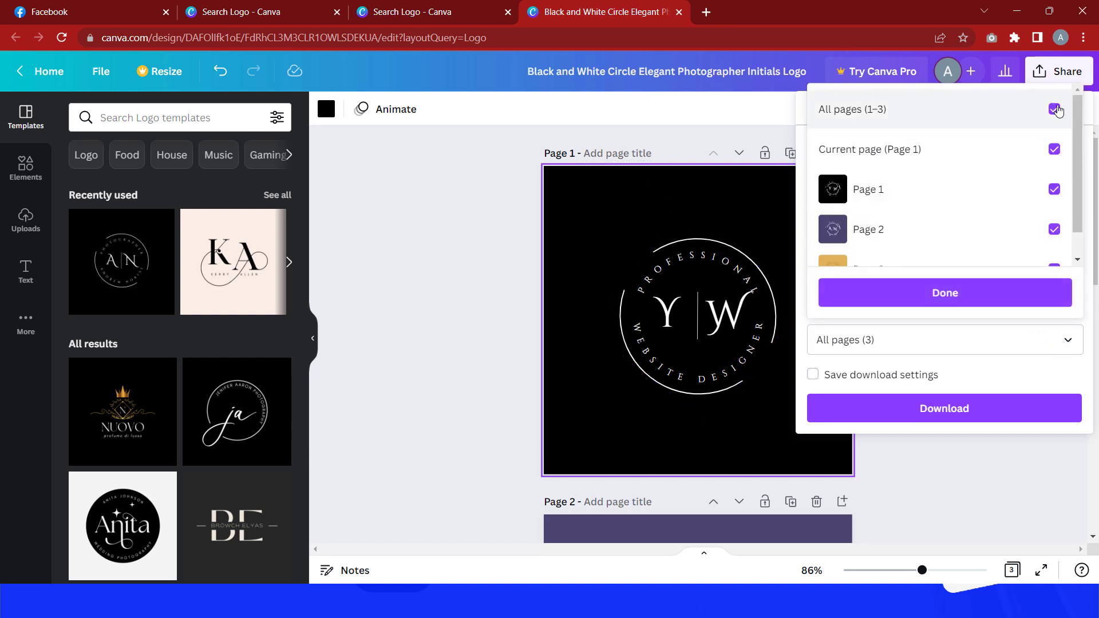
{"action": "left_click", "coordinate": [1054, 109]}
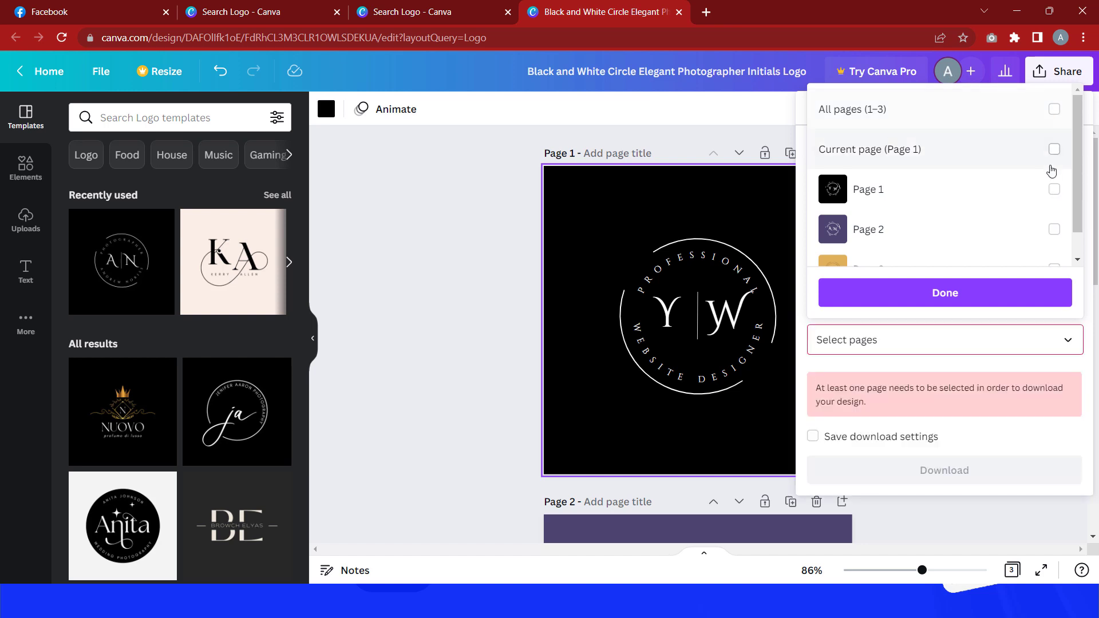
{"action": "left_click", "coordinate": [1053, 191]}
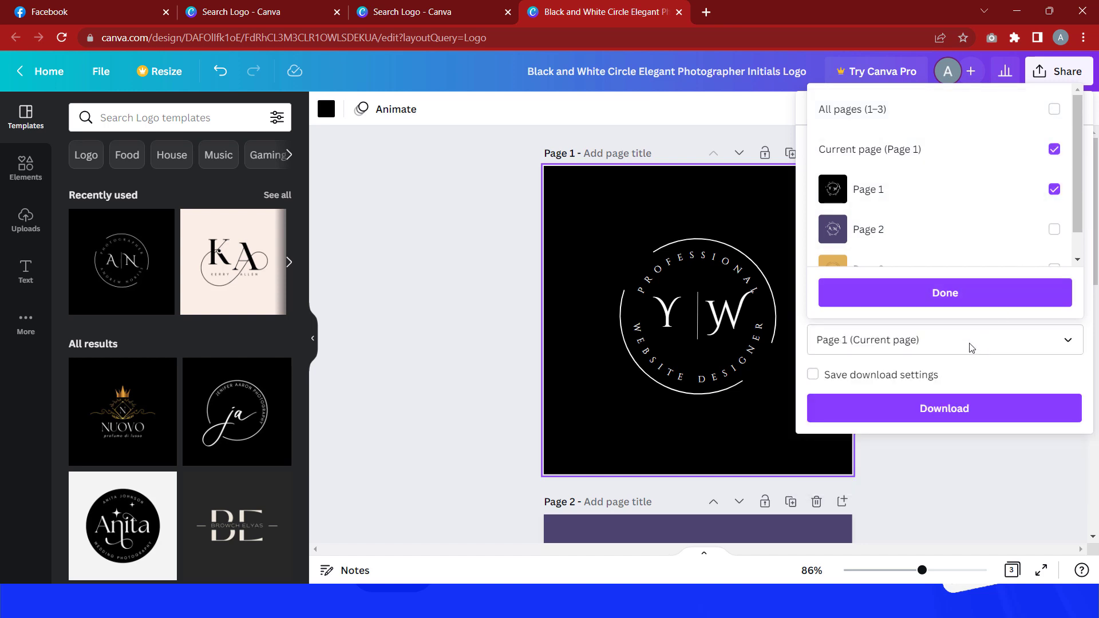
{"action": "left_click", "coordinate": [971, 309]}
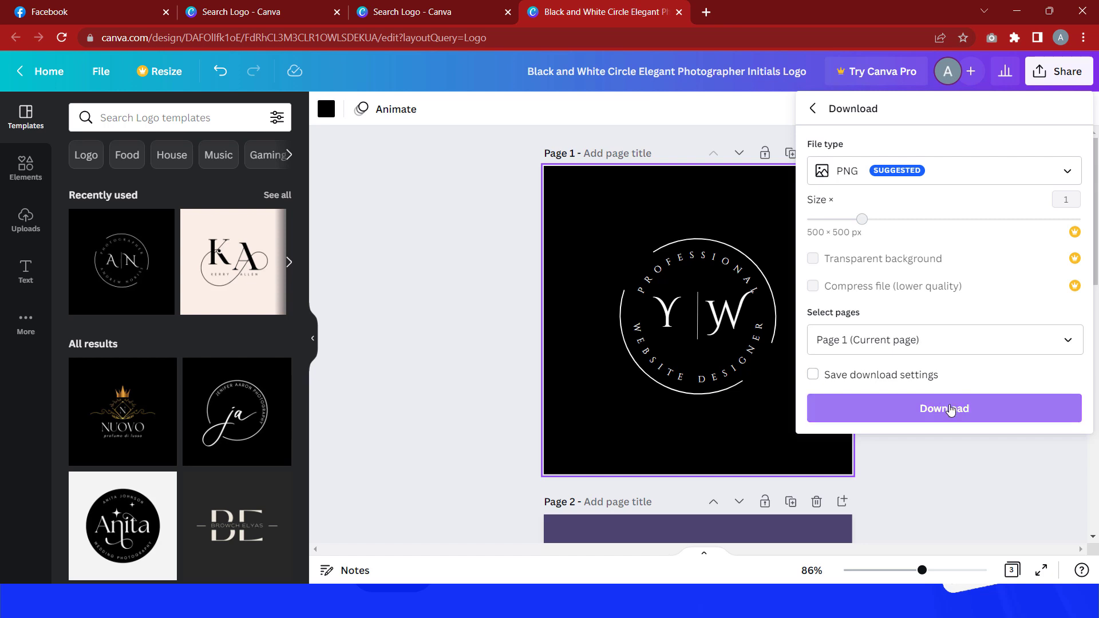
{"action": "left_click", "coordinate": [950, 408]}
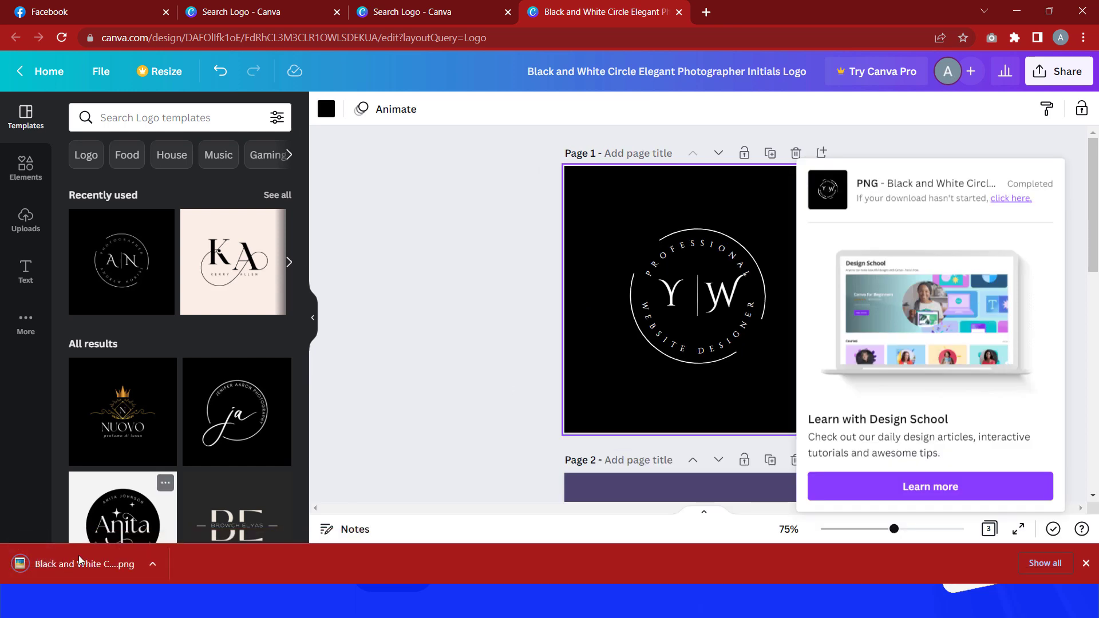
Step: Open the downloaded PNG logo to preview it, close the viewer and review page 1 of the design
{"action": "left_click", "coordinate": [65, 568]}
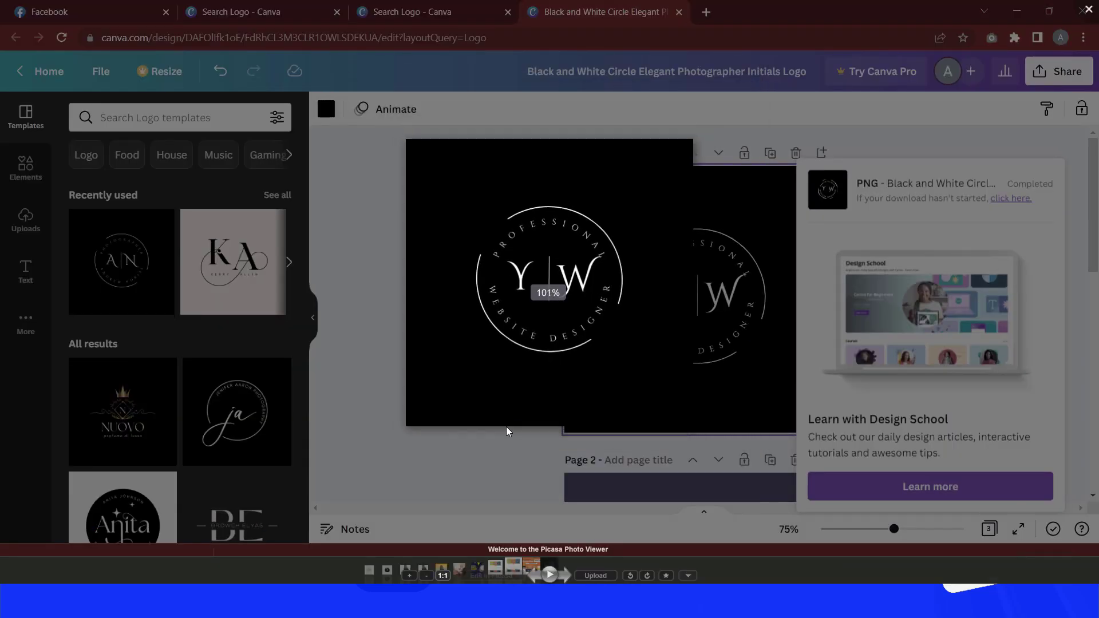
{"action": "left_click", "coordinate": [1088, 9]}
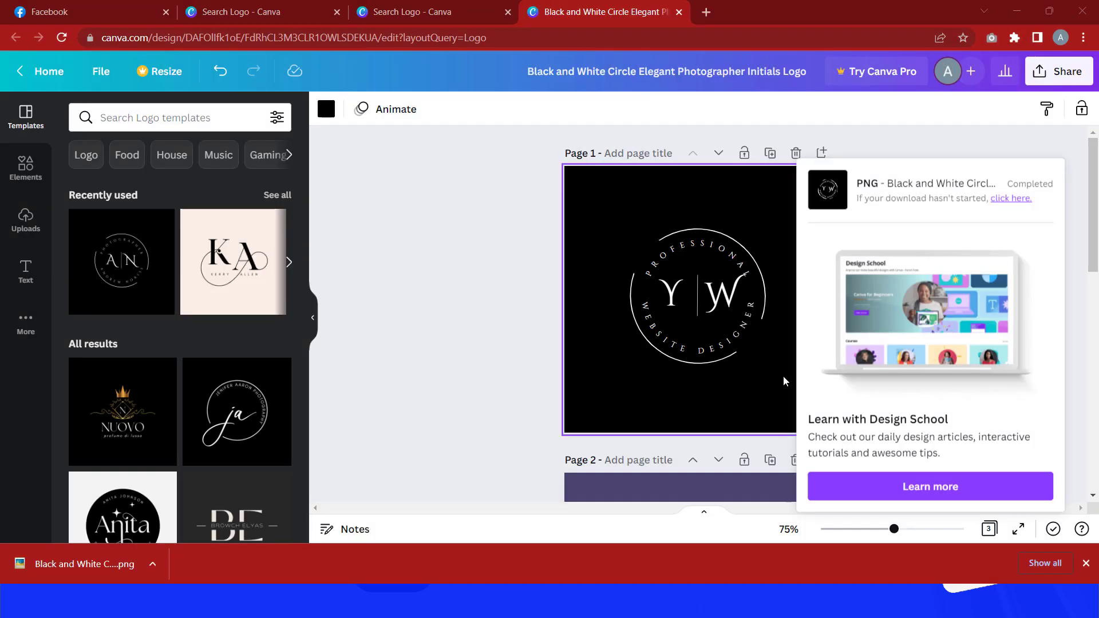
{"action": "left_click", "coordinate": [508, 332]}
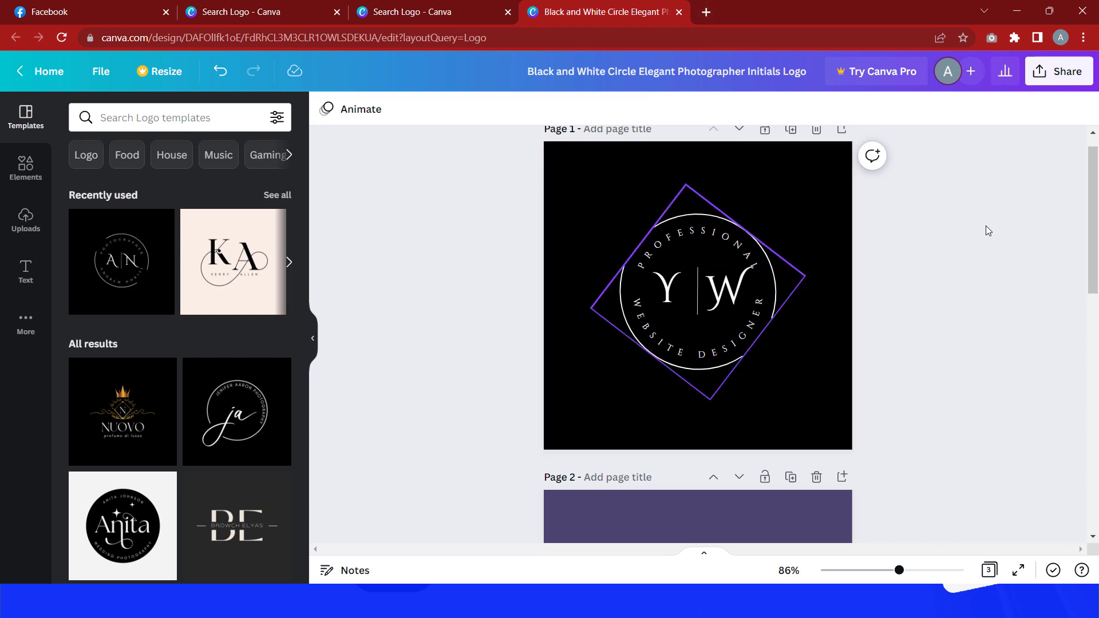
{"action": "scroll", "coordinate": [888, 305], "scroll_direction": "up", "scroll_amount": 1}
{"action": "scroll", "coordinate": [866, 286], "scroll_direction": "down", "scroll_amount": 3}
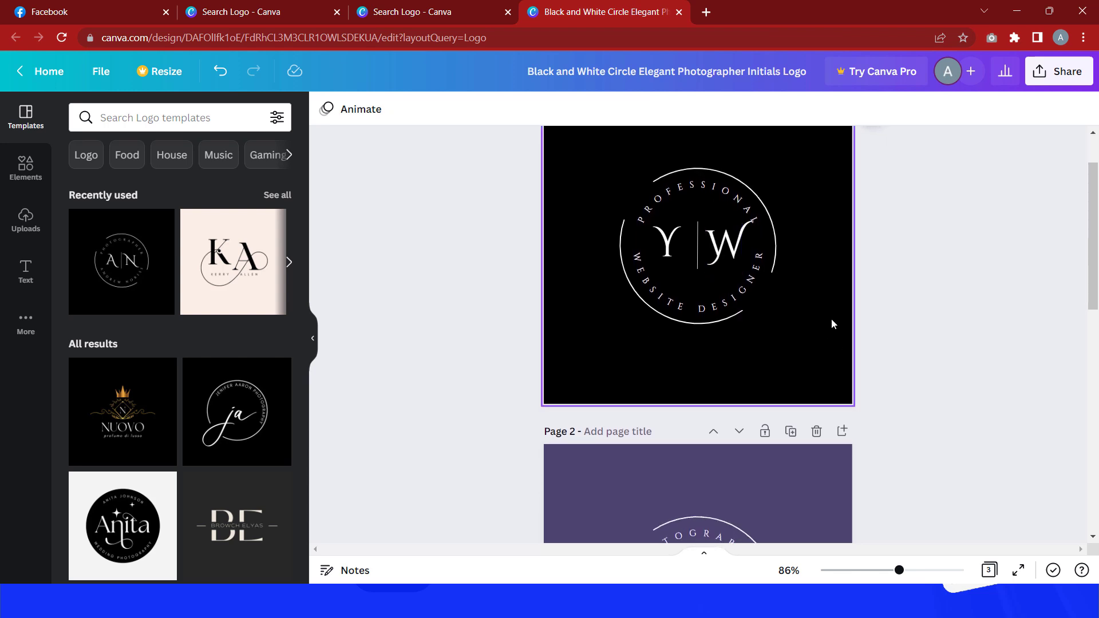
{"action": "scroll", "coordinate": [831, 318], "scroll_direction": "up", "scroll_amount": 3}
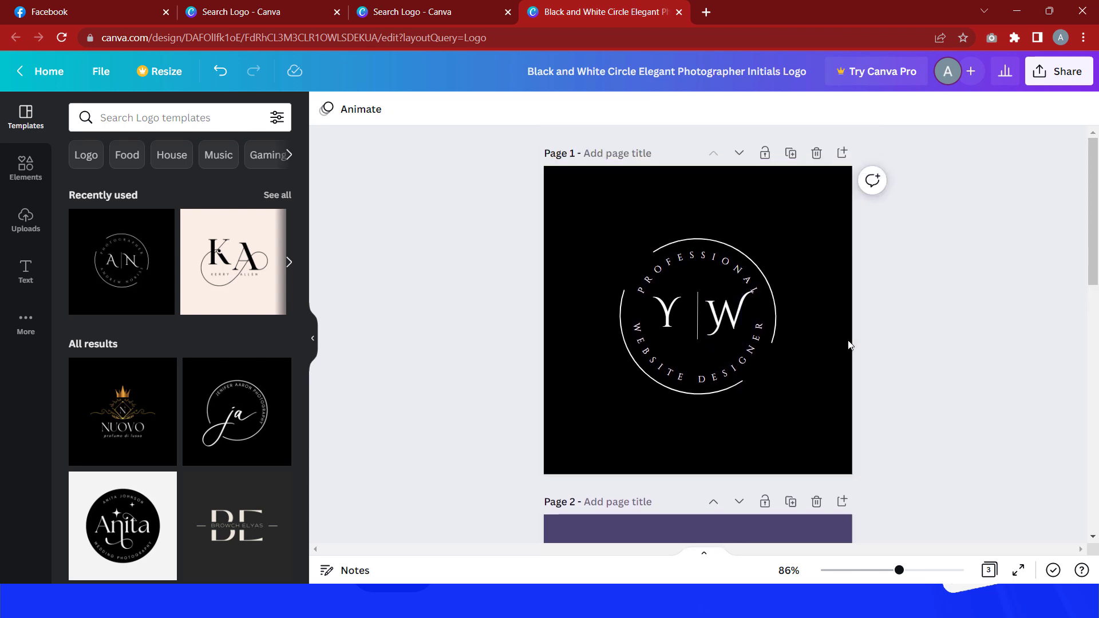
{"action": "scroll", "coordinate": [849, 344], "scroll_direction": "down", "scroll_amount": 2}
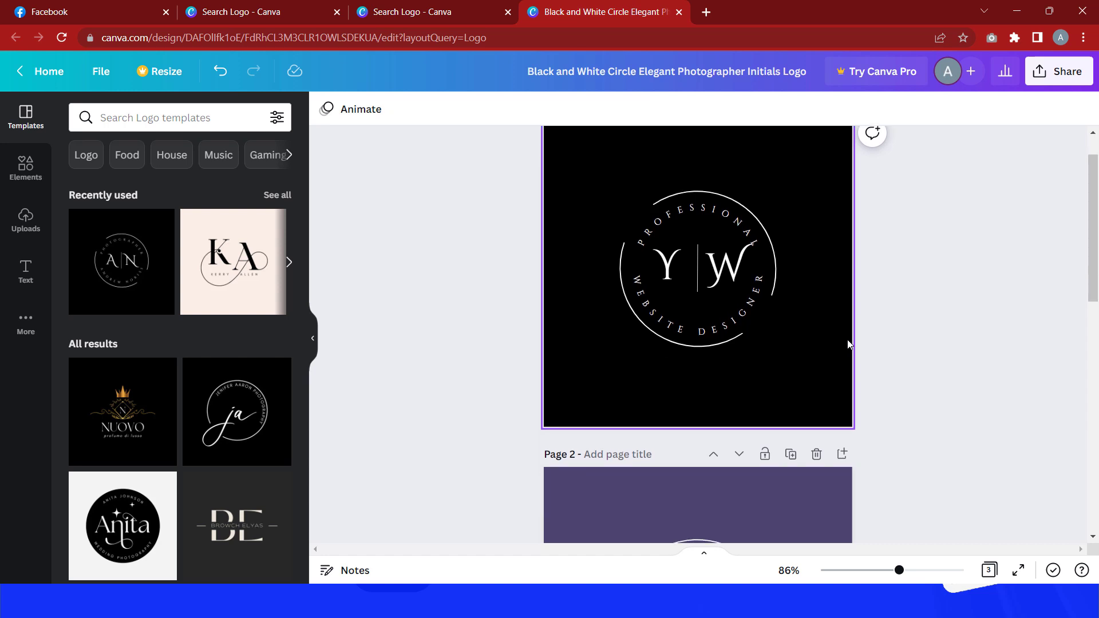
Step: Open a new browser tab, search Google for pixabay and go to the Pixabay website
{"action": "left_click", "coordinate": [707, 14]}
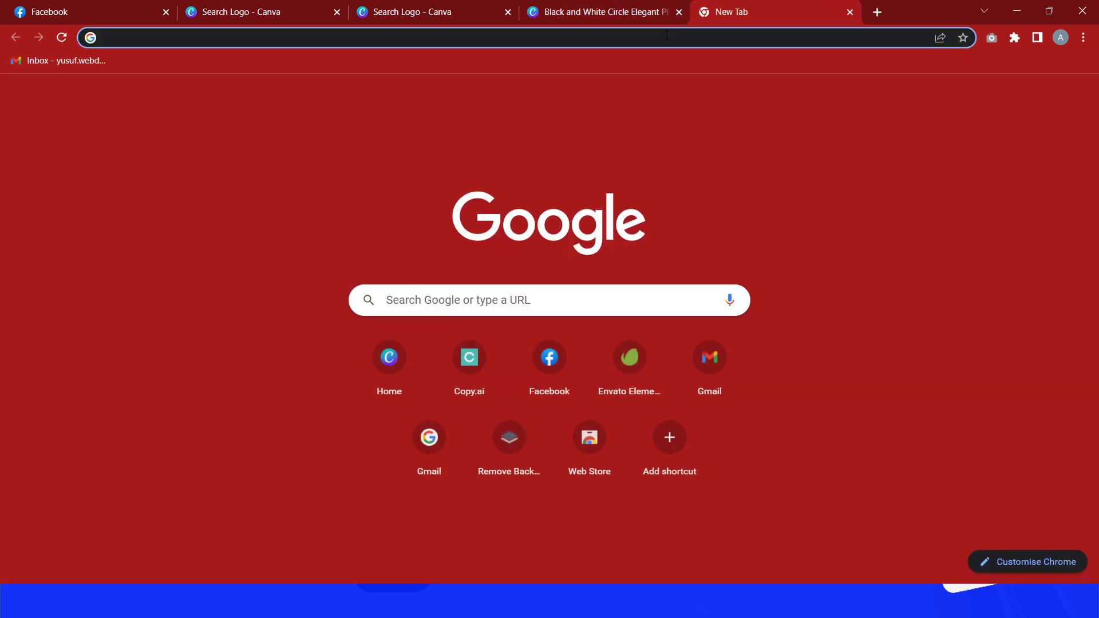
{"action": "left_click", "coordinate": [671, 42]}
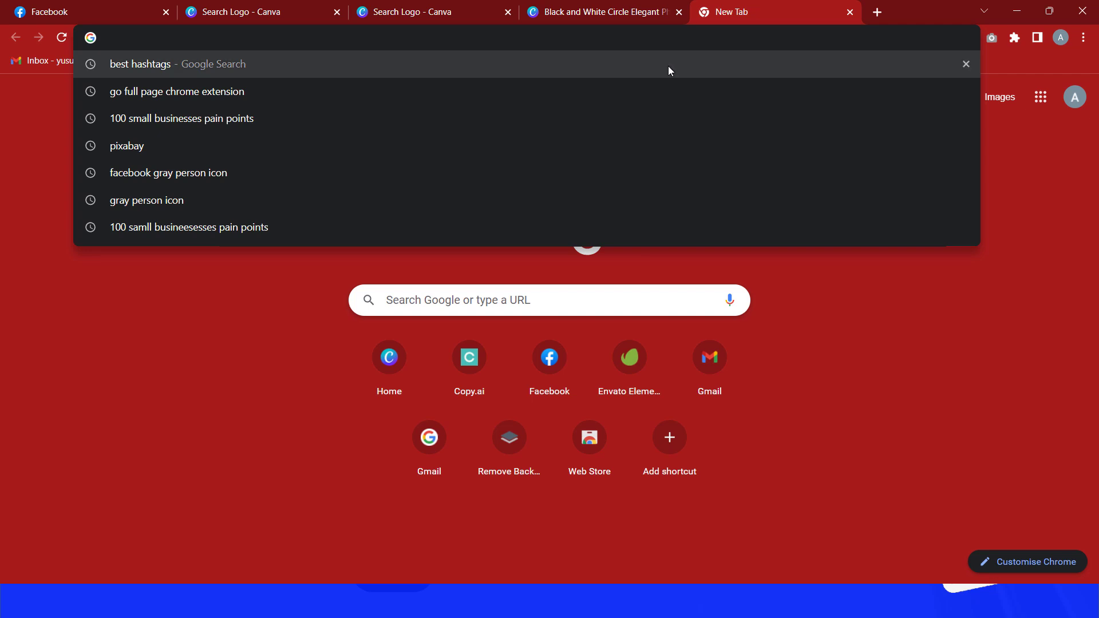
{"action": "type", "text": "pixabay"}
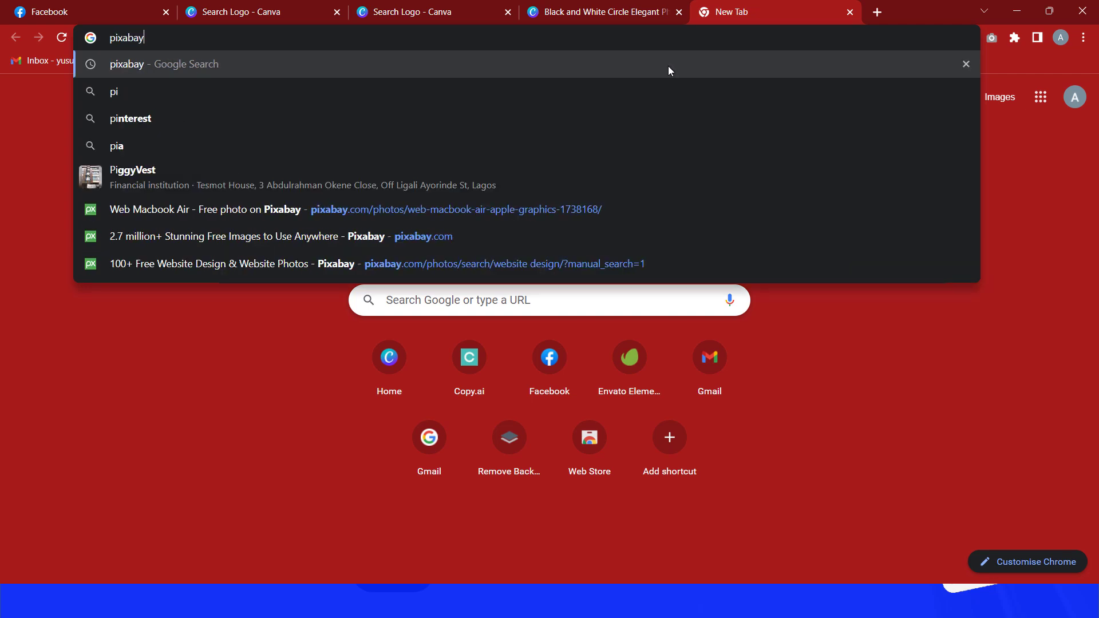
{"action": "key", "text": "Return"}
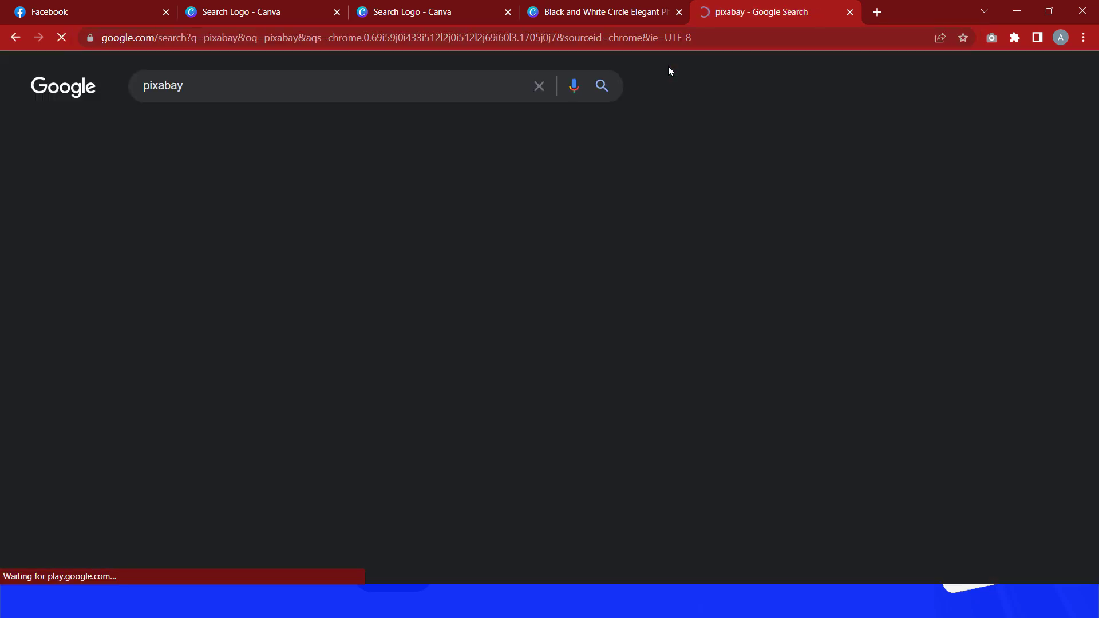
{"action": "left_click", "coordinate": [426, 210]}
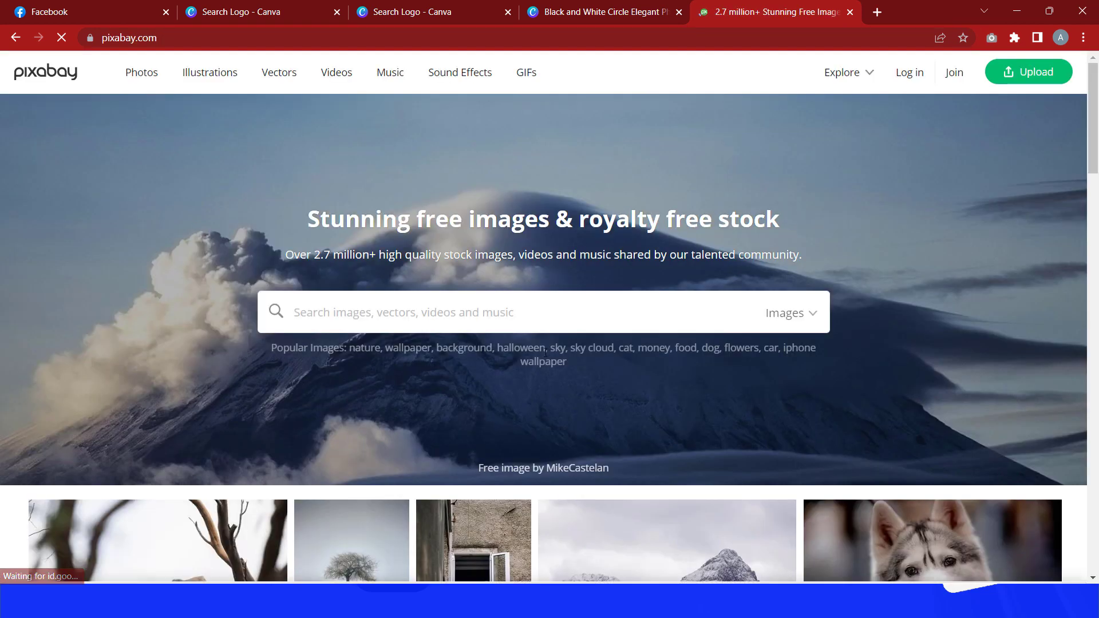
Step: Search Pixabay images for african man
{"action": "scroll", "coordinate": [515, 273], "scroll_direction": "down", "scroll_amount": 2}
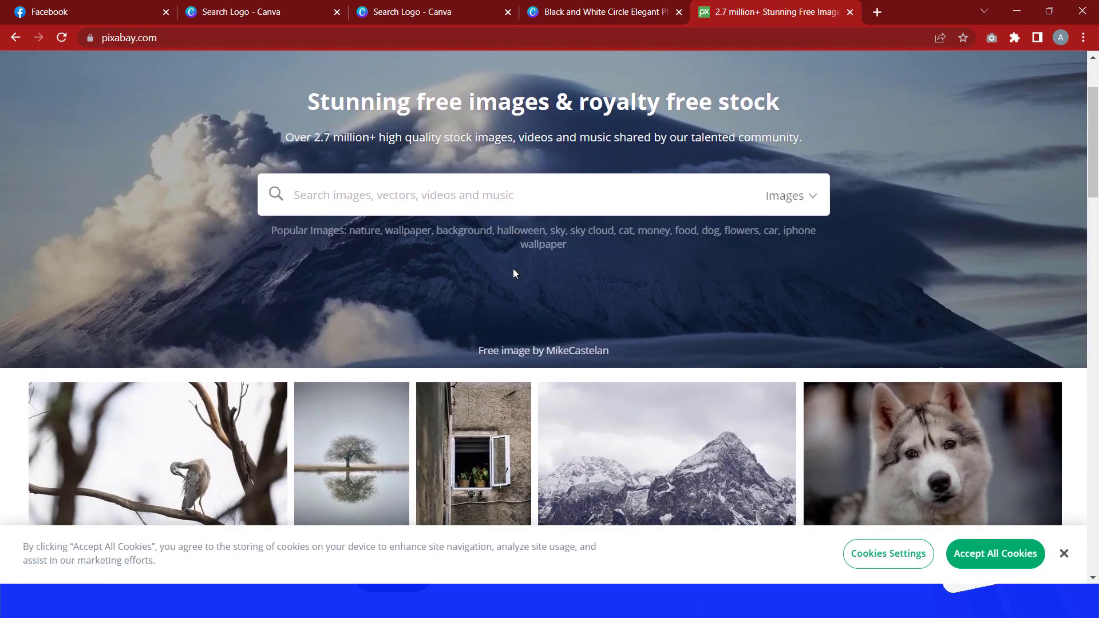
{"action": "scroll", "coordinate": [525, 350], "scroll_direction": "up", "scroll_amount": 3}
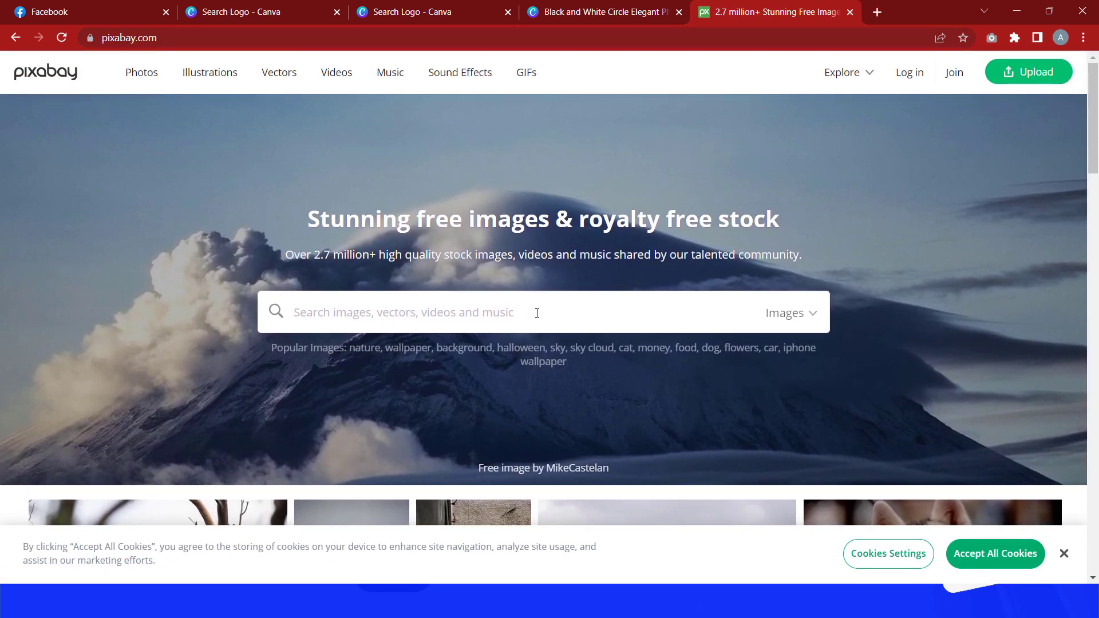
{"action": "type", "text": "a"}
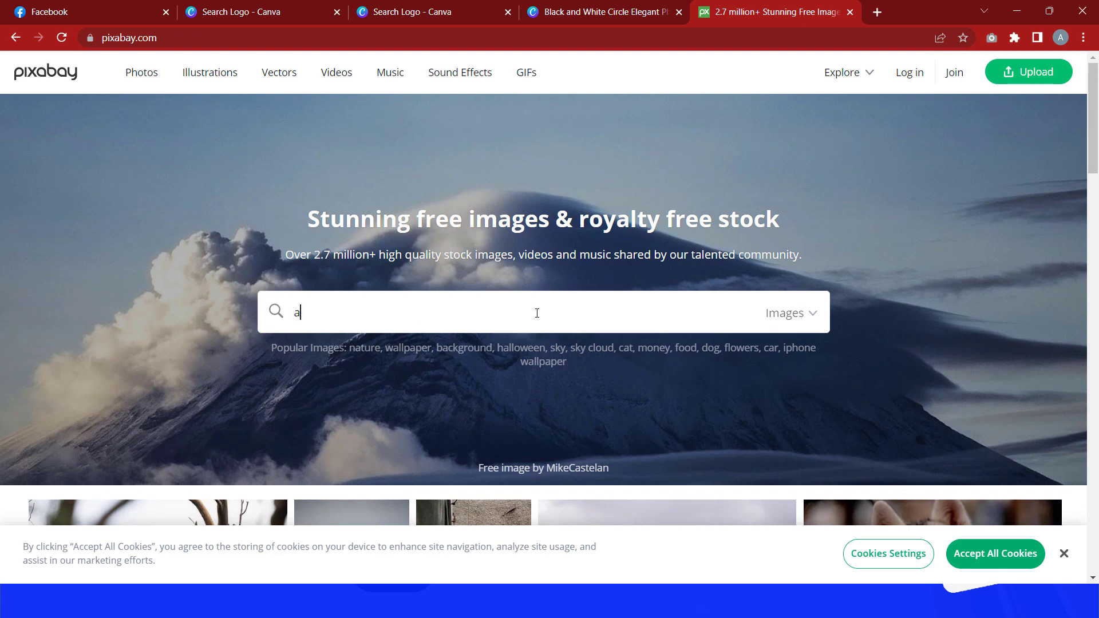
{"action": "type", "text": "frican "}
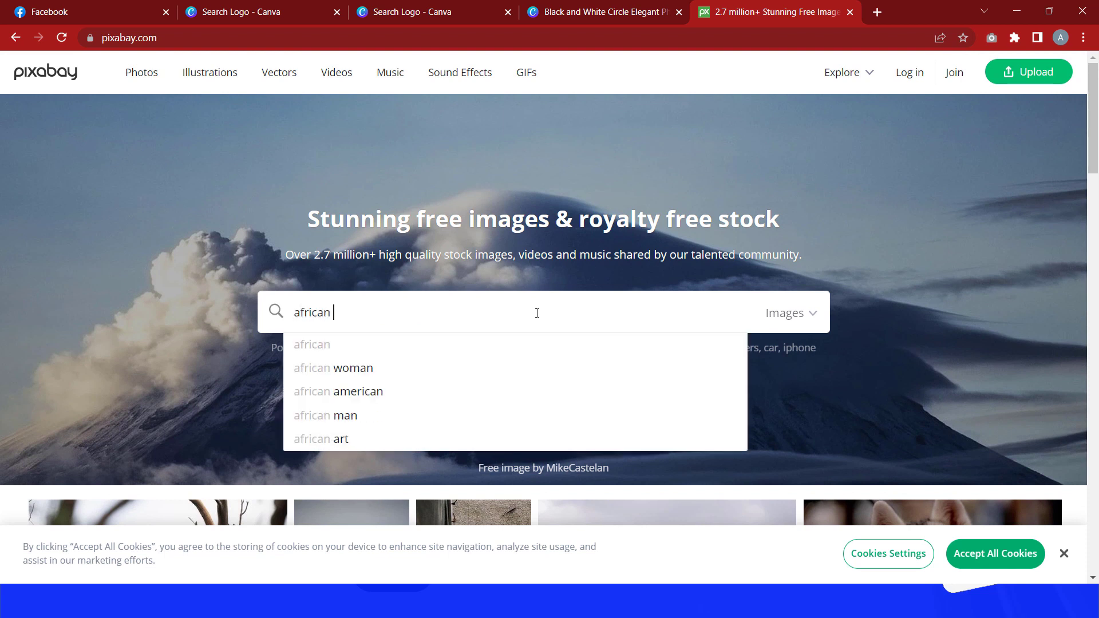
{"action": "type", "text": "man"}
{"action": "key", "text": "Return"}
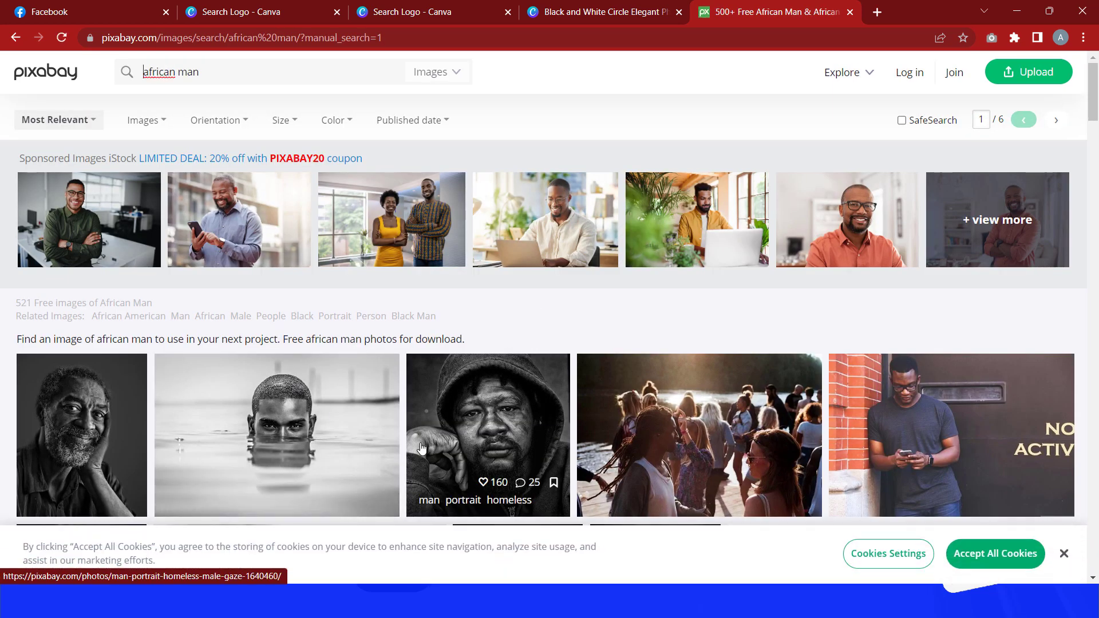
Step: Open the portrait of a man in glasses and download it at 1280×1920 JPG
{"action": "scroll", "coordinate": [646, 334], "scroll_direction": "down", "scroll_amount": 4}
{"action": "scroll", "coordinate": [647, 335], "scroll_direction": "down", "scroll_amount": 3}
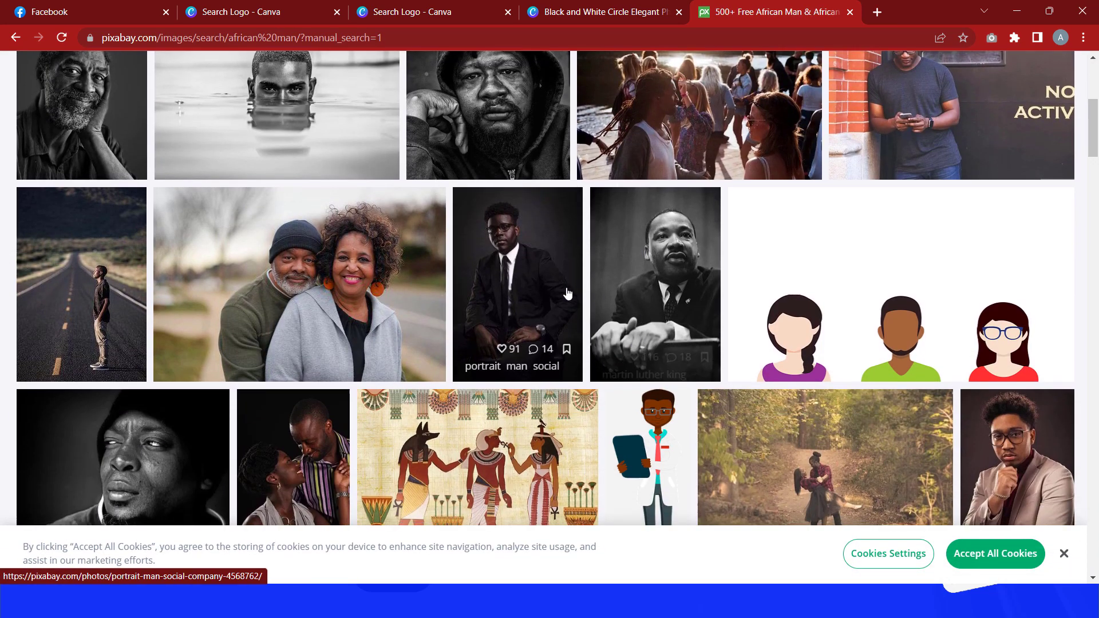
{"action": "scroll", "coordinate": [498, 291], "scroll_direction": "down", "scroll_amount": 3}
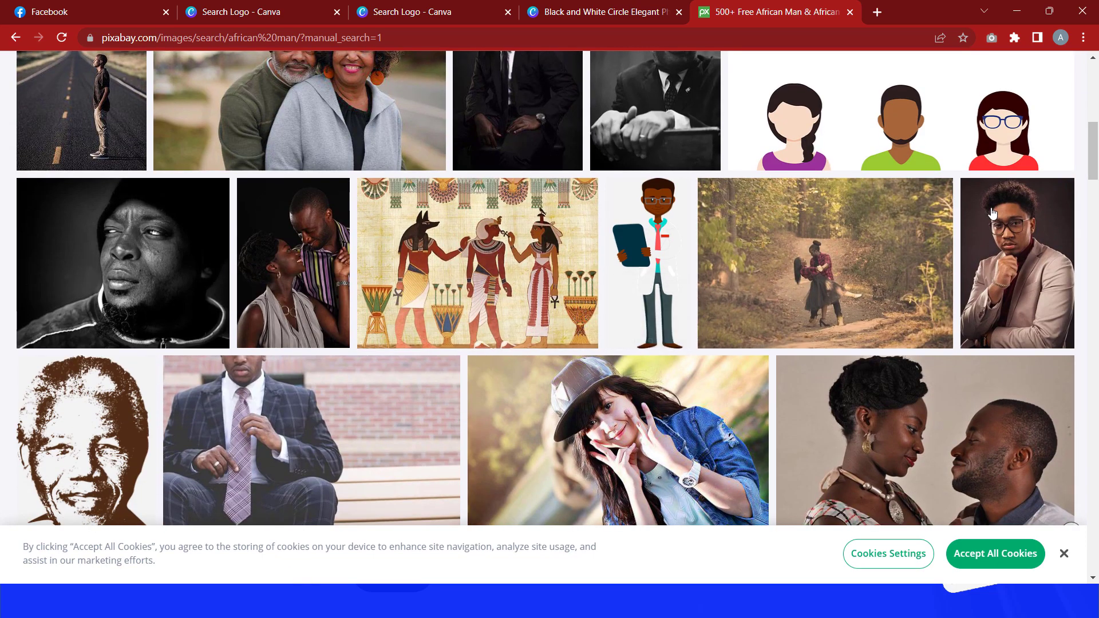
{"action": "left_click", "coordinate": [1027, 232]}
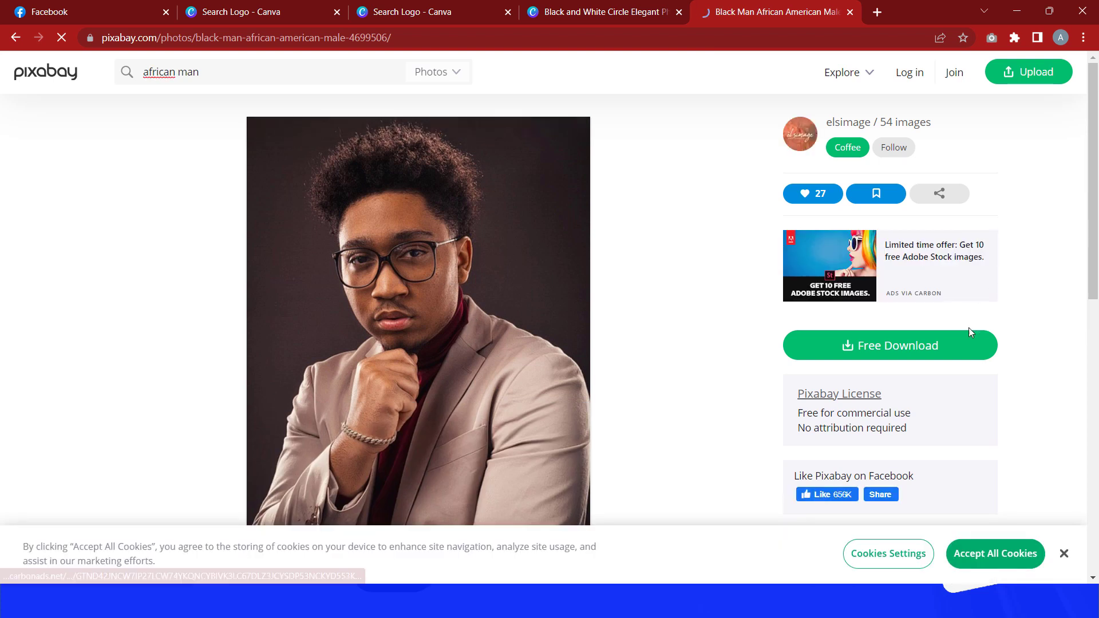
{"action": "left_click", "coordinate": [880, 355]}
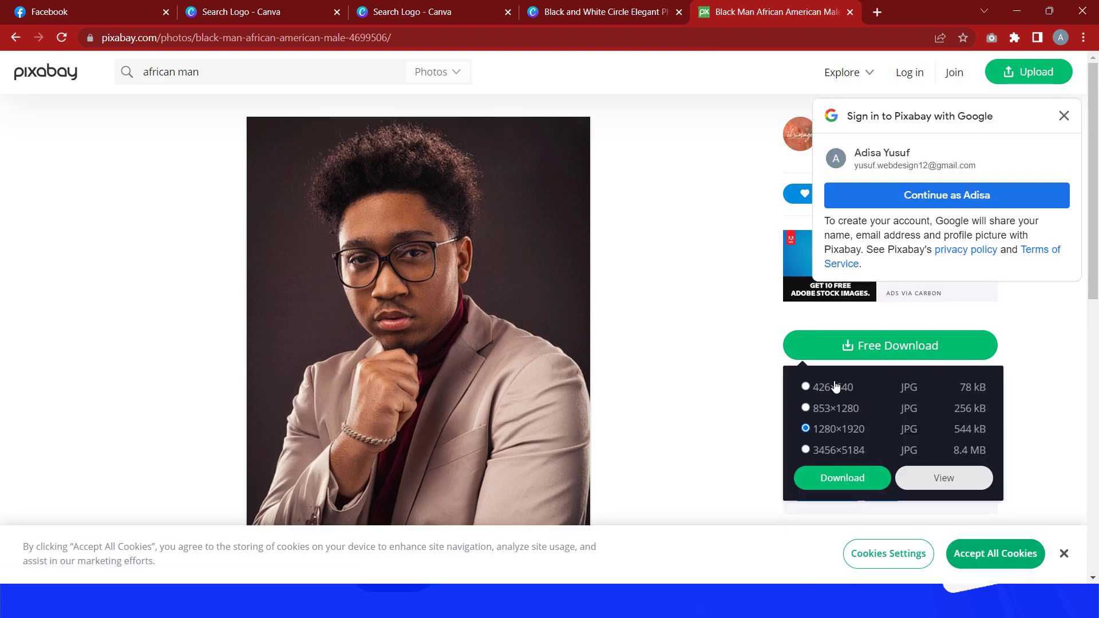
{"action": "left_click", "coordinate": [853, 480]}
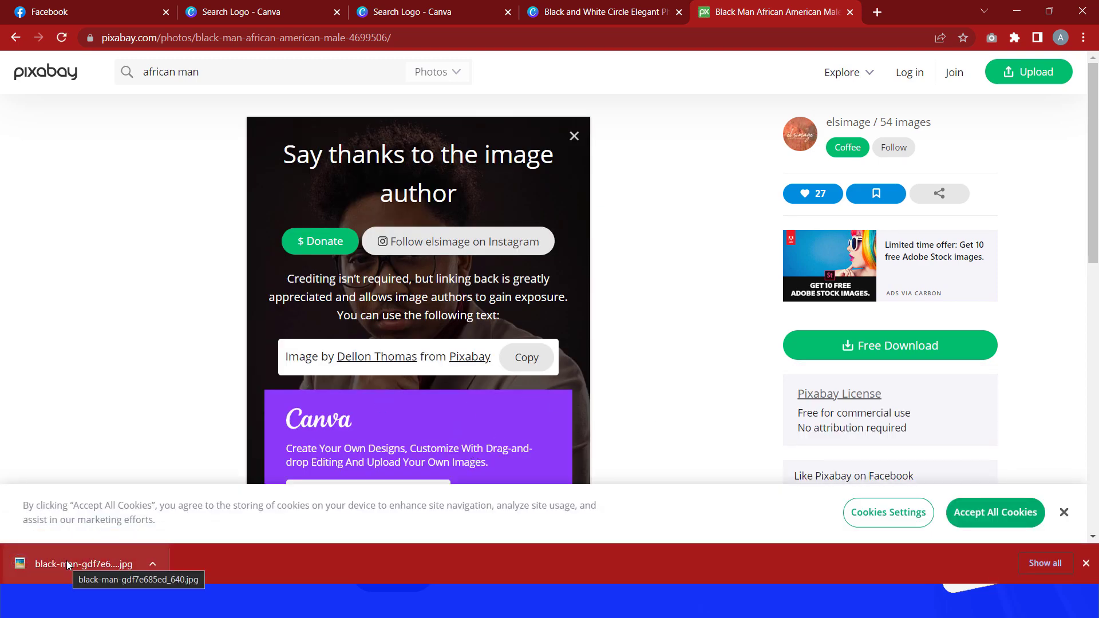
Step: Return to the Canva design and drop the downloaded photo onto page 2
{"action": "left_click", "coordinate": [574, 10]}
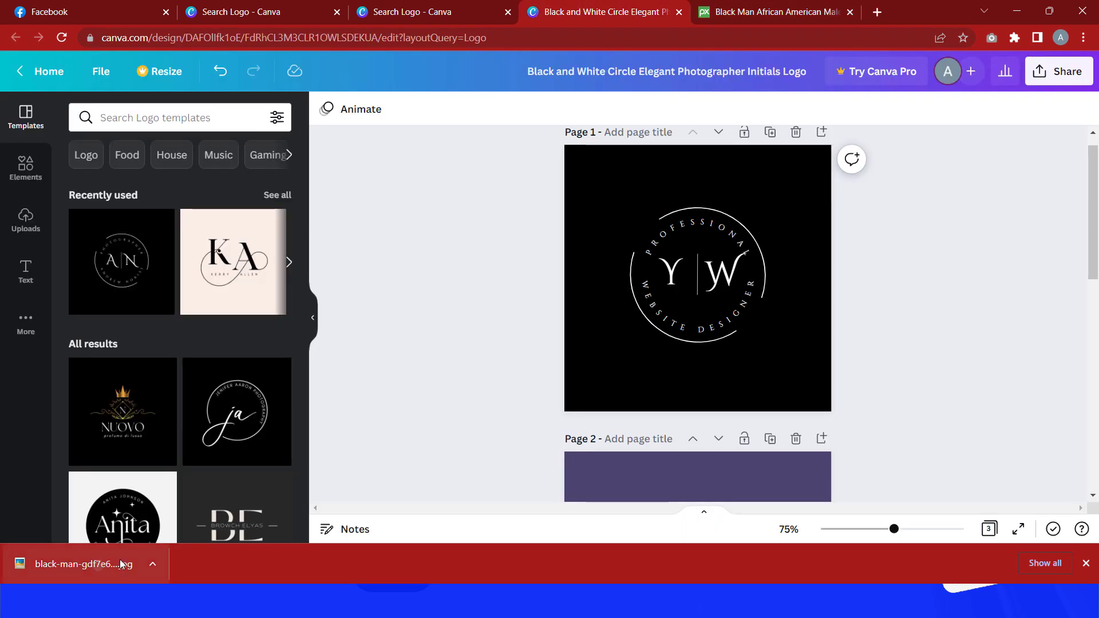
{"action": "left_click_drag", "start_coordinate": [120, 564], "coordinate": [632, 463]}
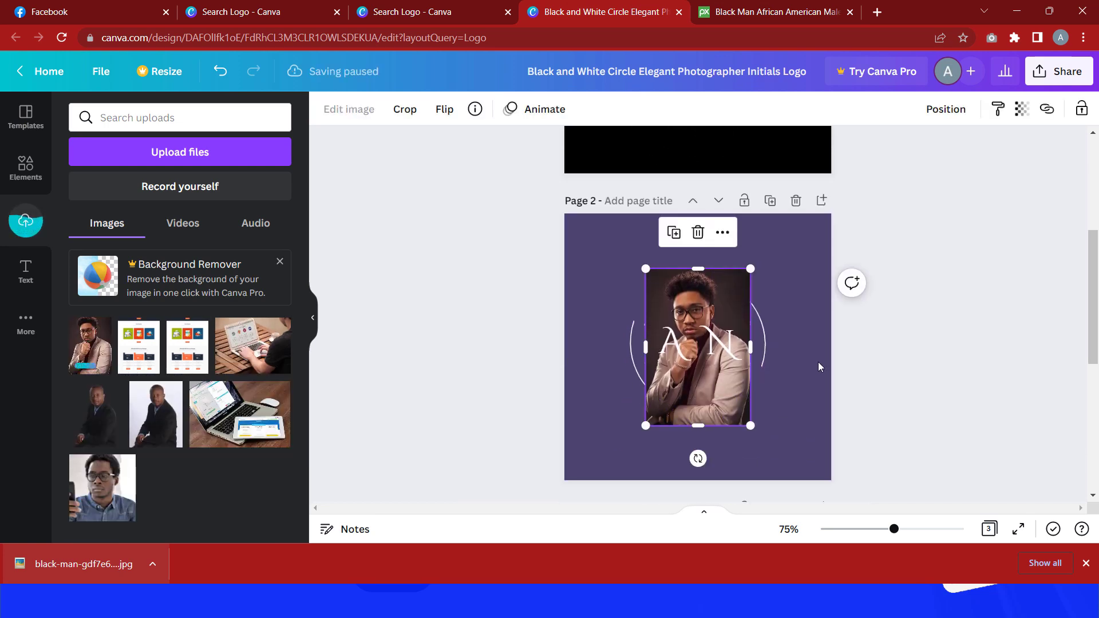
{"action": "left_click_drag", "start_coordinate": [738, 272], "coordinate": [784, 279]}
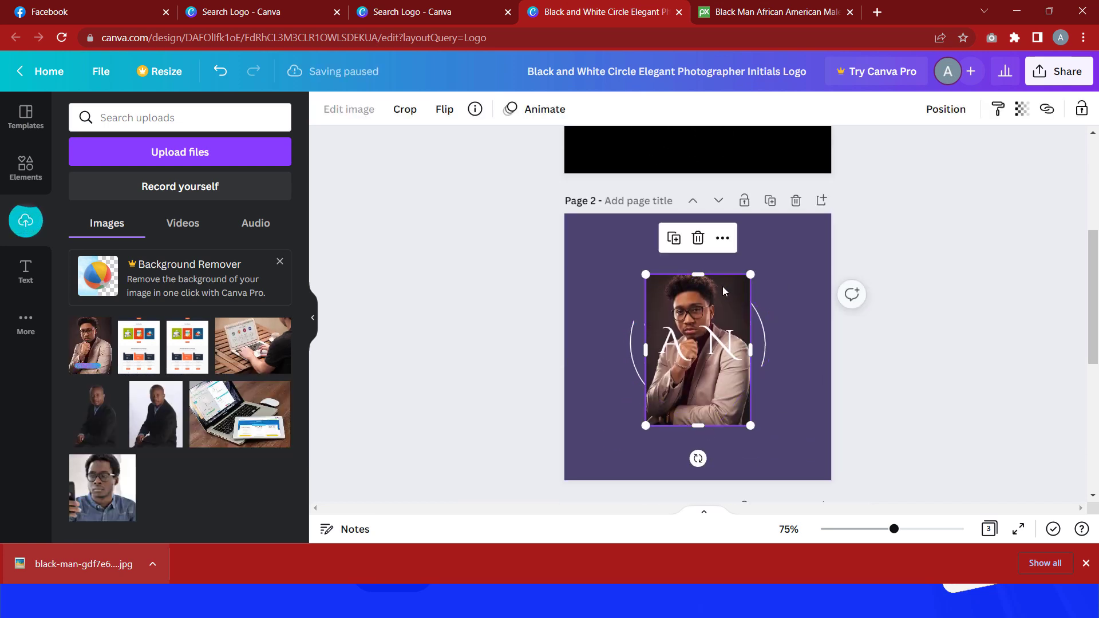
Step: Move the photo aside and delete the circle logo elements underneath it on page 2
{"action": "left_click_drag", "start_coordinate": [684, 302], "coordinate": [810, 276]}
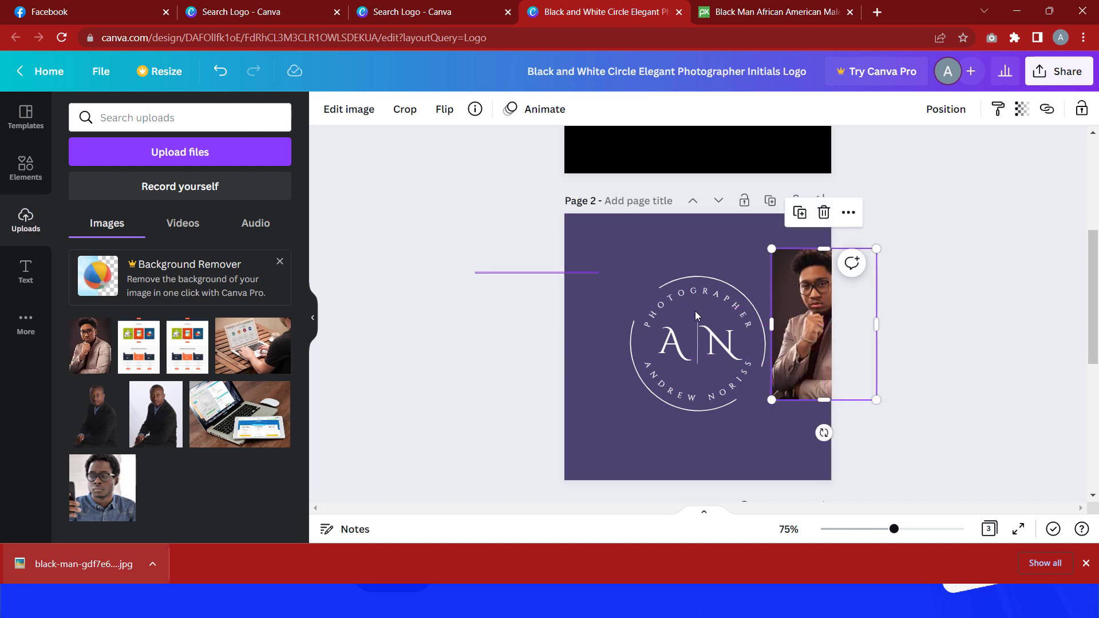
{"action": "left_click_drag", "start_coordinate": [694, 315], "coordinate": [753, 435]}
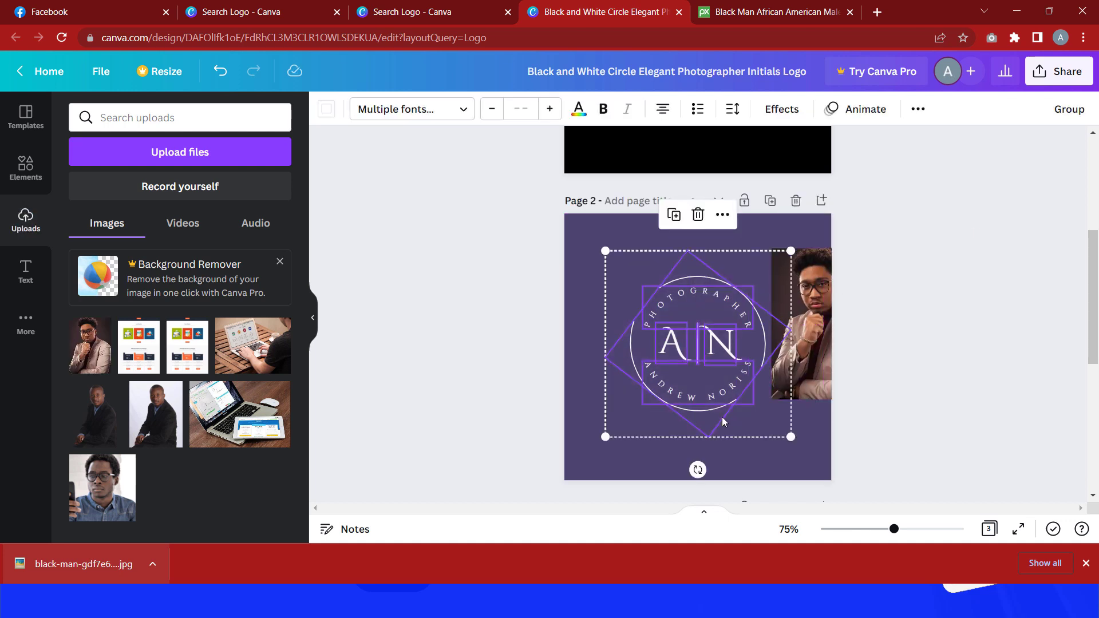
{"action": "key", "text": "Delete"}
Step: Bring the photo back onto page 2 and enlarge it to cover most of the page
{"action": "left_click_drag", "start_coordinate": [789, 295], "coordinate": [878, 348]}
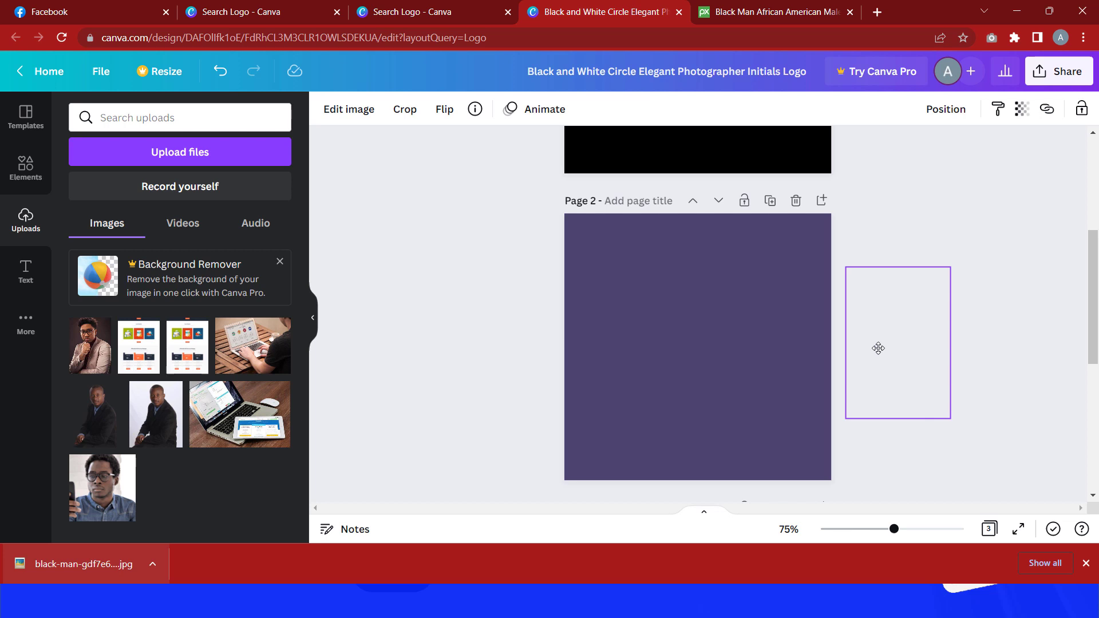
{"action": "left_click_drag", "start_coordinate": [877, 347], "coordinate": [703, 353]}
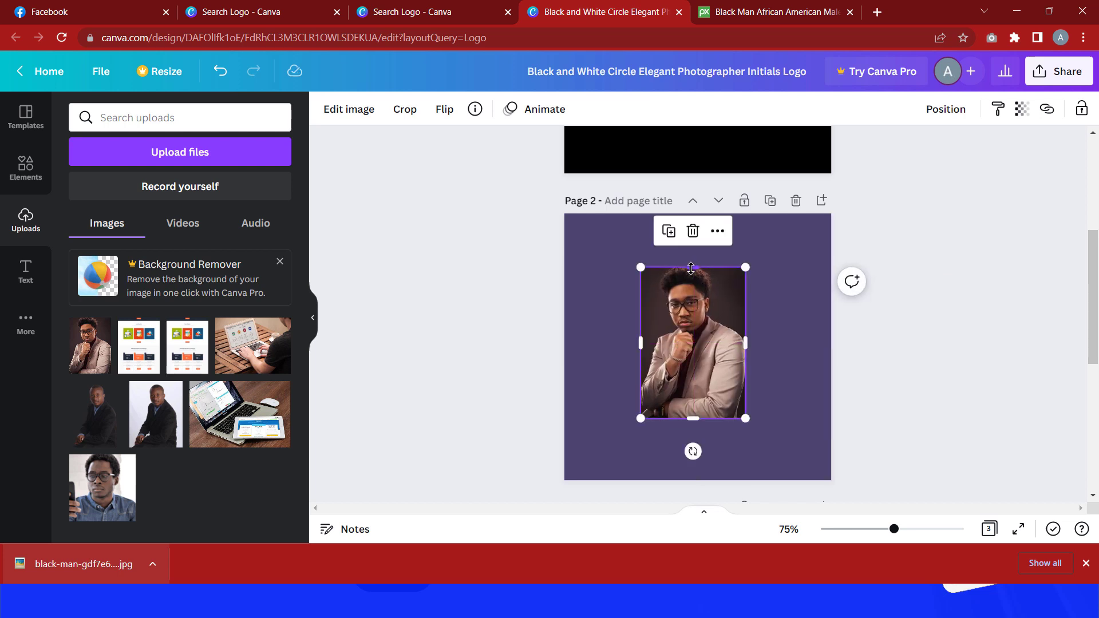
{"action": "mouse_move", "coordinate": [691, 268]}
{"action": "left_mouse_down"}
{"action": "mouse_move", "coordinate": [689, 233]}
{"action": "mouse_move", "coordinate": [690, 265]}
{"action": "left_mouse_up"}
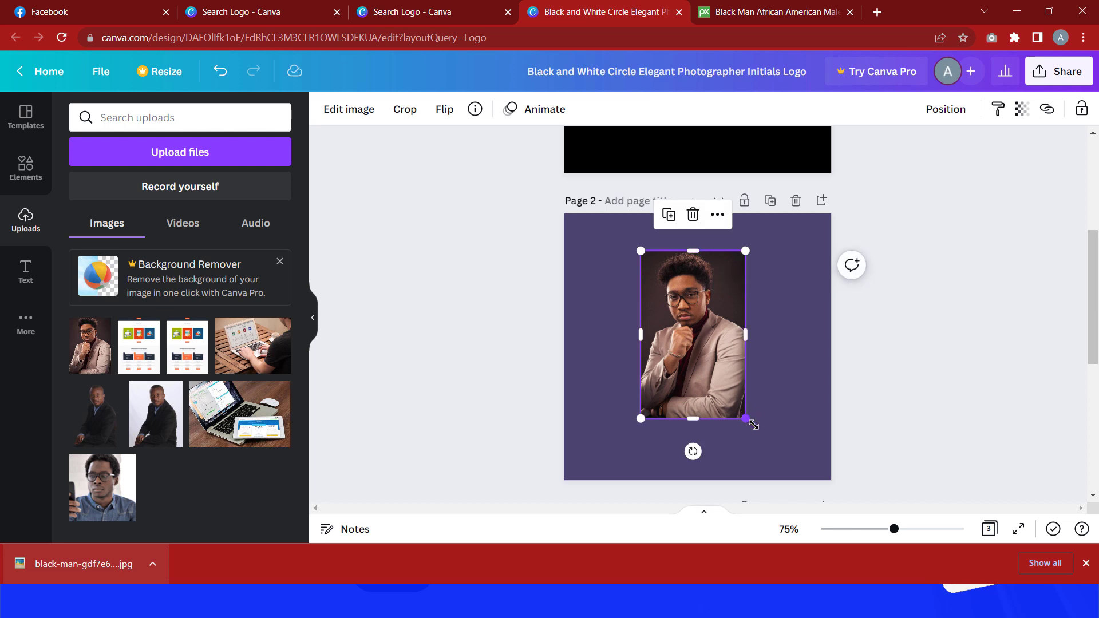
{"action": "left_click_drag", "start_coordinate": [753, 424], "coordinate": [785, 481]}
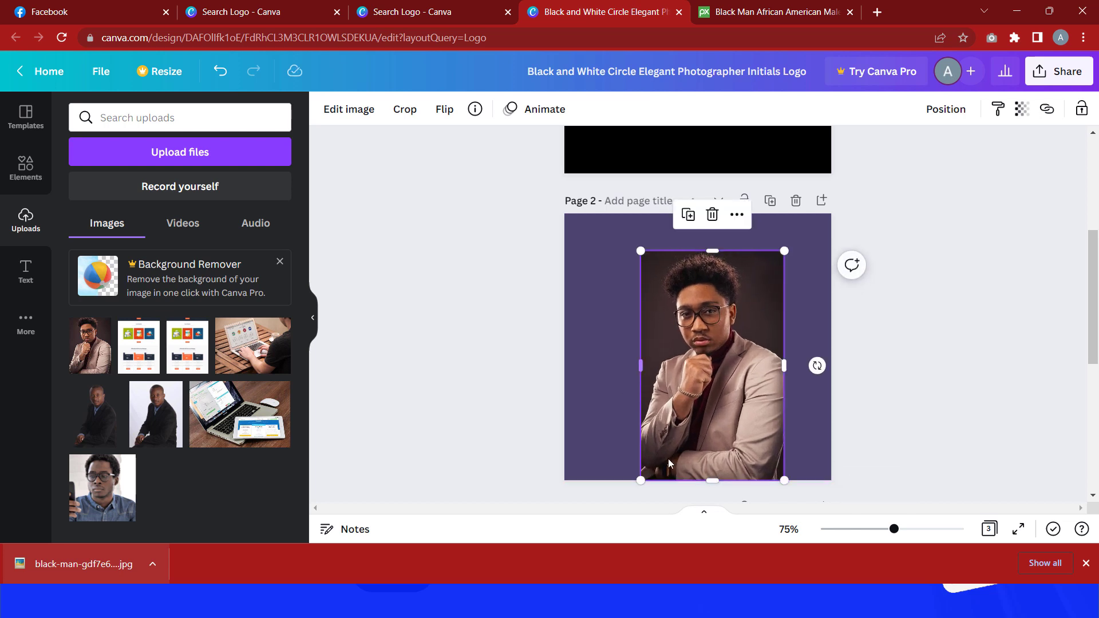
{"action": "left_click_drag", "start_coordinate": [641, 480], "coordinate": [514, 579]}
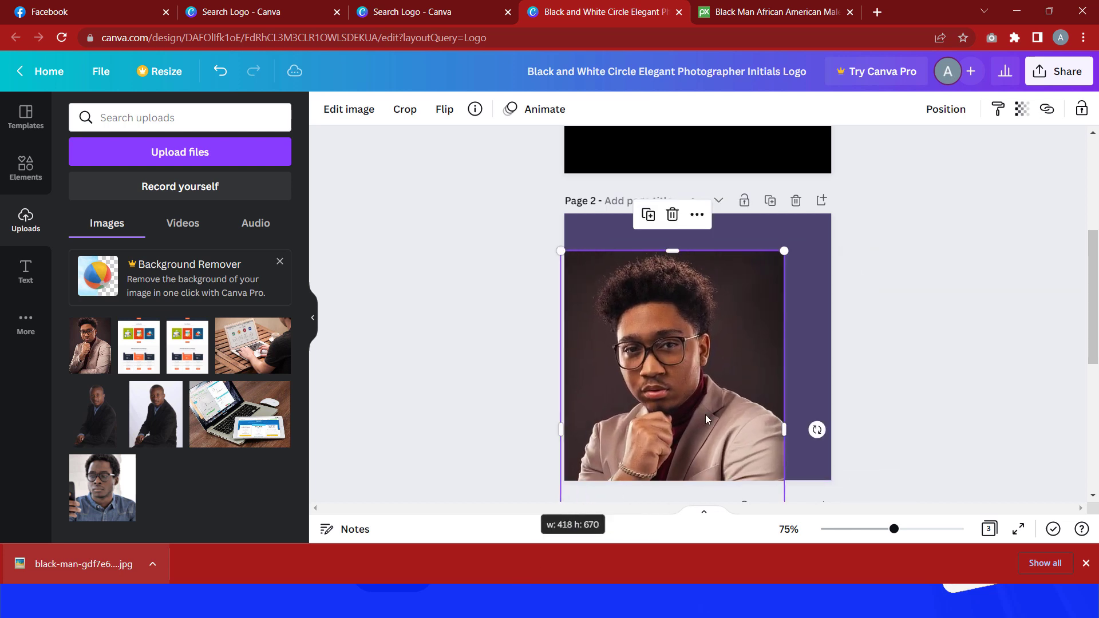
{"action": "left_click_drag", "start_coordinate": [781, 252], "coordinate": [815, 201]}
Step: Reposition the enlarged photo so the man's face is framed within page 2
{"action": "left_click_drag", "start_coordinate": [718, 325], "coordinate": [722, 342]}
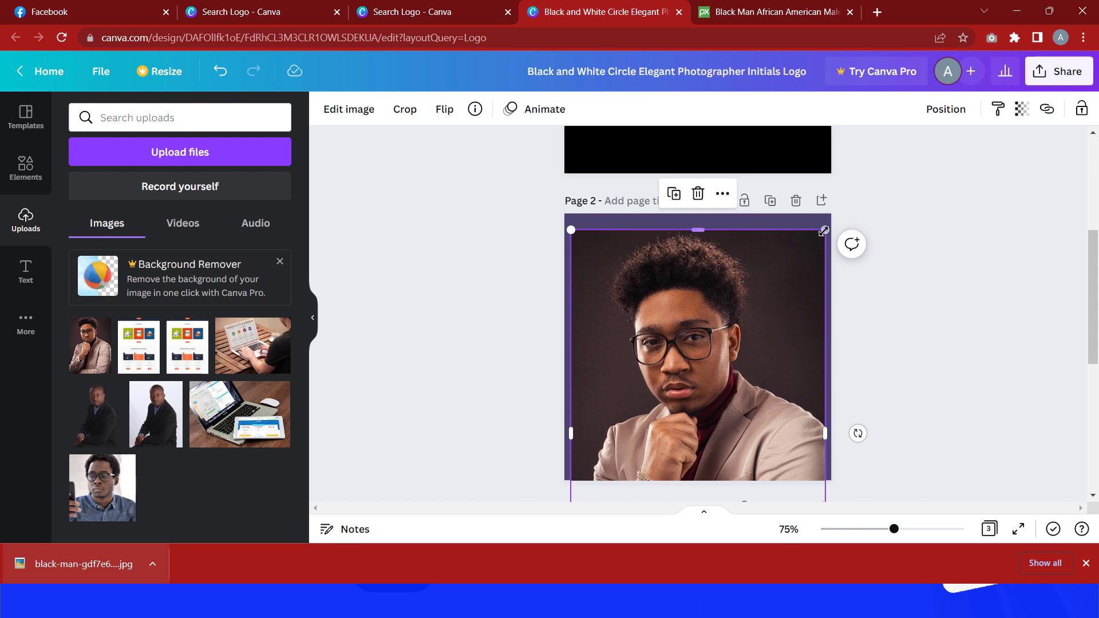
{"action": "left_click_drag", "start_coordinate": [784, 284], "coordinate": [775, 305]}
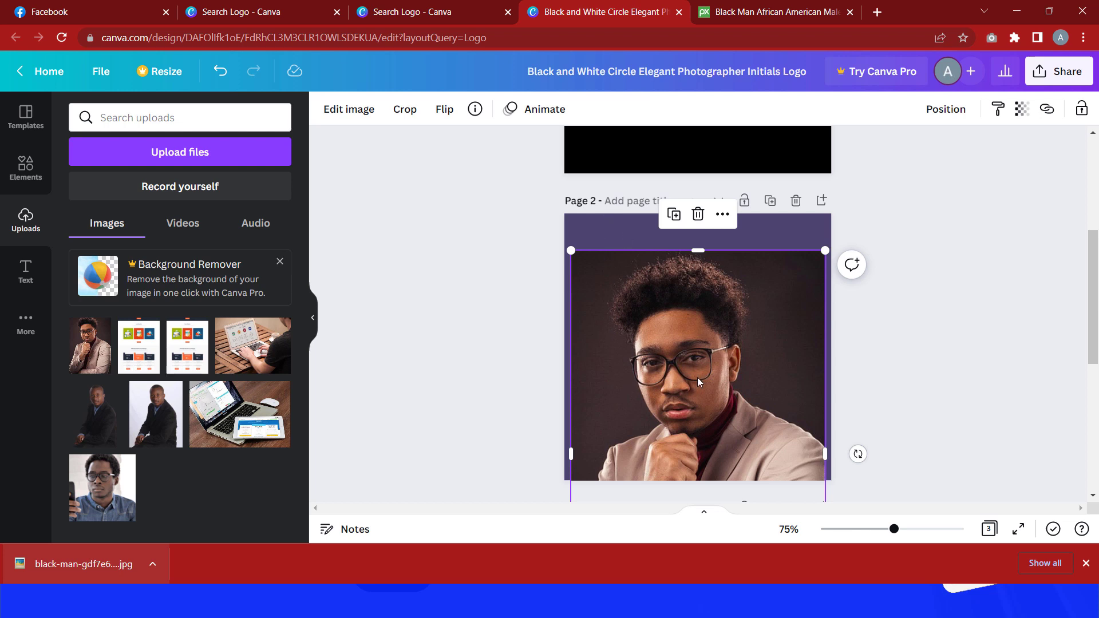
{"action": "left_click_drag", "start_coordinate": [731, 363], "coordinate": [709, 371]}
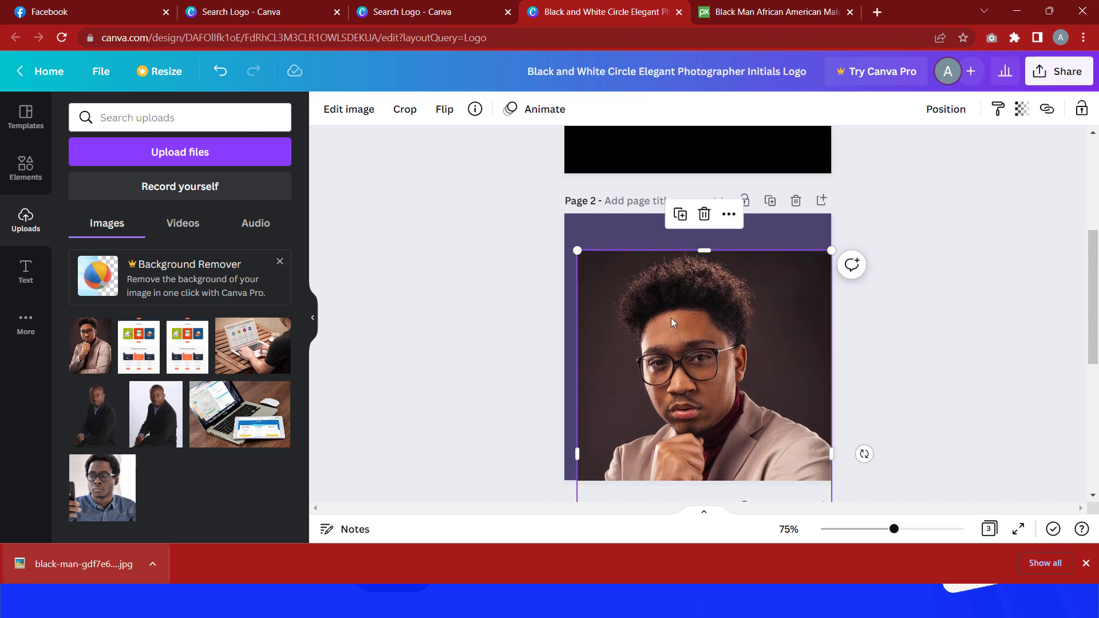
{"action": "left_click_drag", "start_coordinate": [671, 321], "coordinate": [680, 360]}
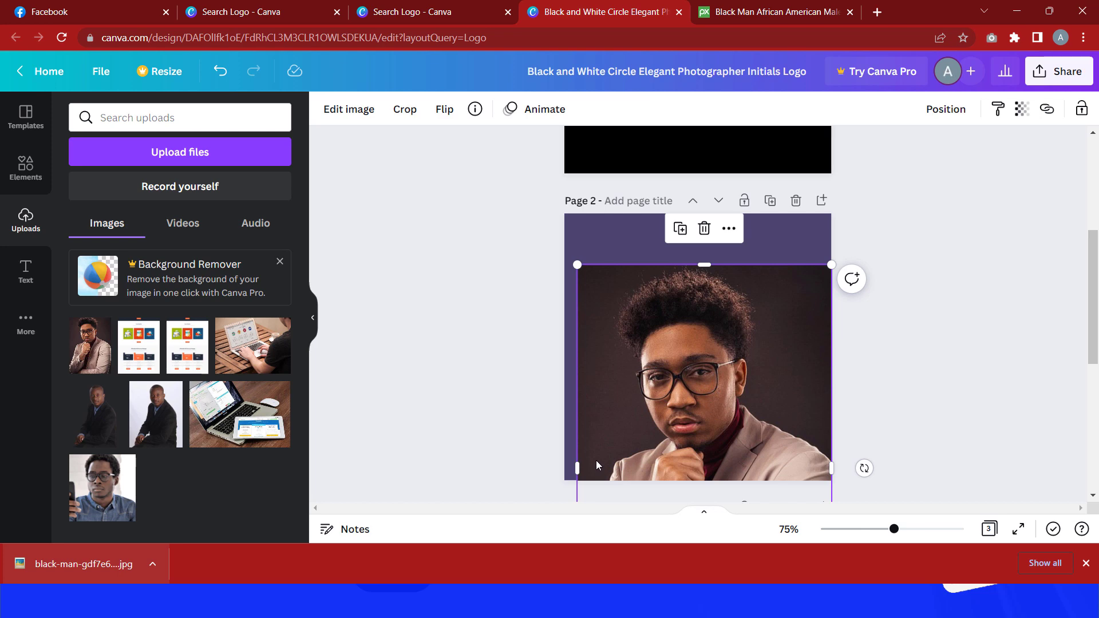
Step: Open remove.bg in a new tab, upload the downloaded portrait photo, and download the background-removed image
{"action": "left_click", "coordinate": [877, 12]}
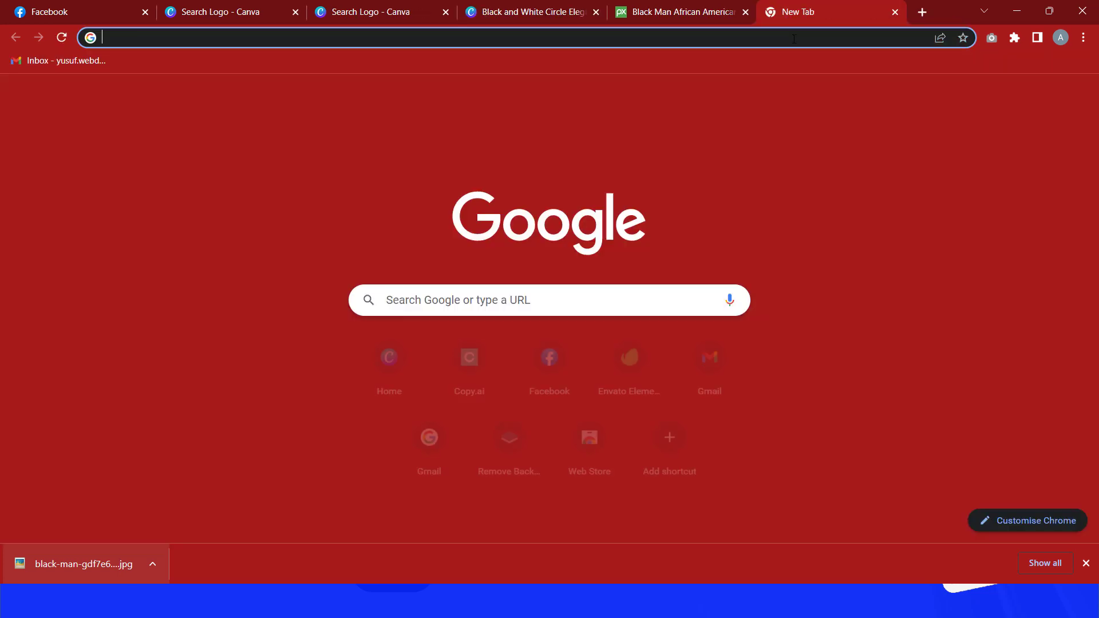
{"action": "left_click", "coordinate": [794, 38]}
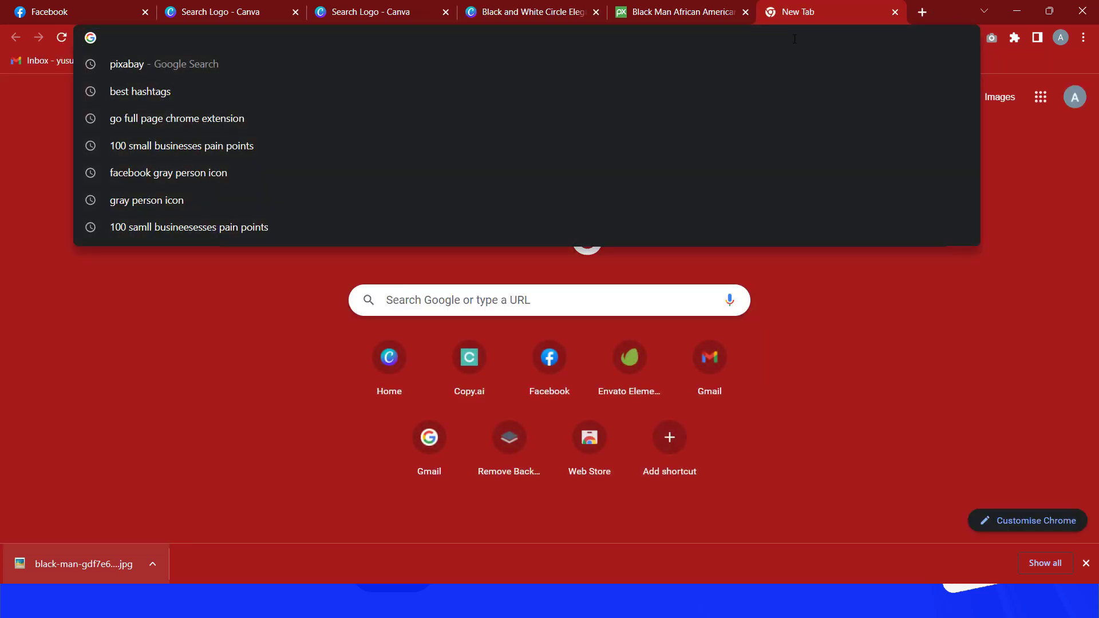
{"action": "type", "text": "remov"}
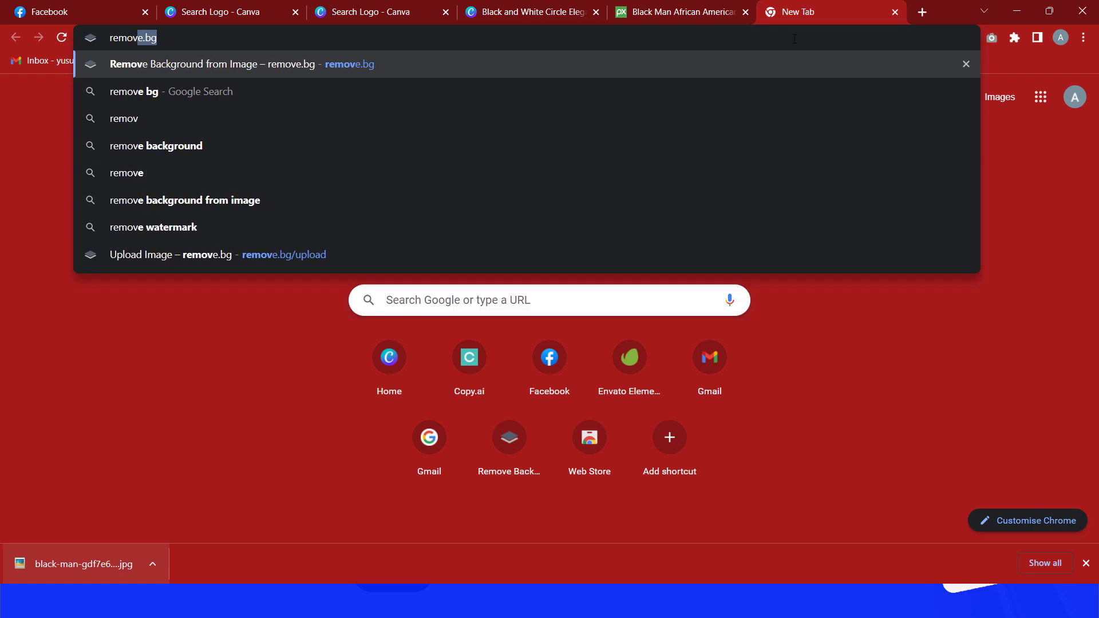
{"action": "type", "text": "e.bg"}
{"action": "key", "text": "Return"}
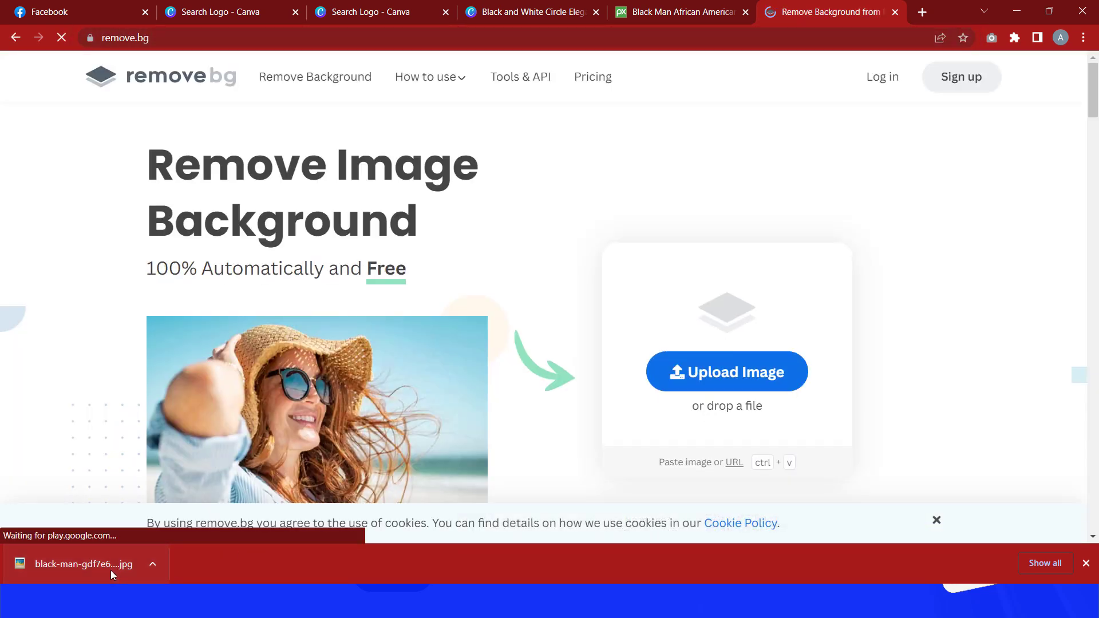
{"action": "left_click_drag", "start_coordinate": [109, 567], "coordinate": [437, 409]}
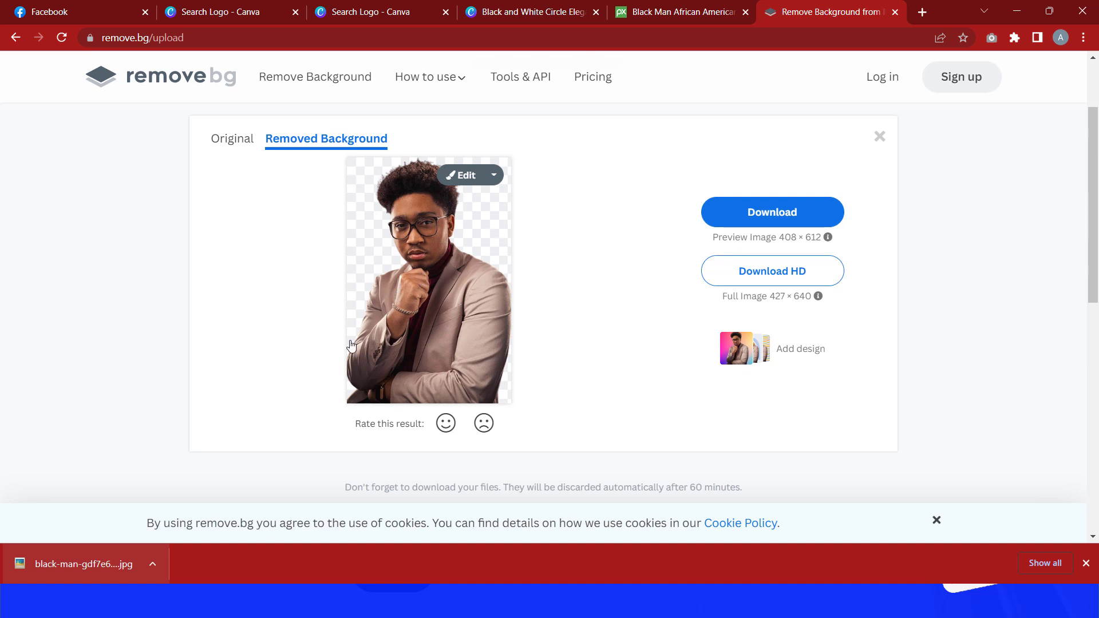
{"action": "left_click", "coordinate": [761, 211]}
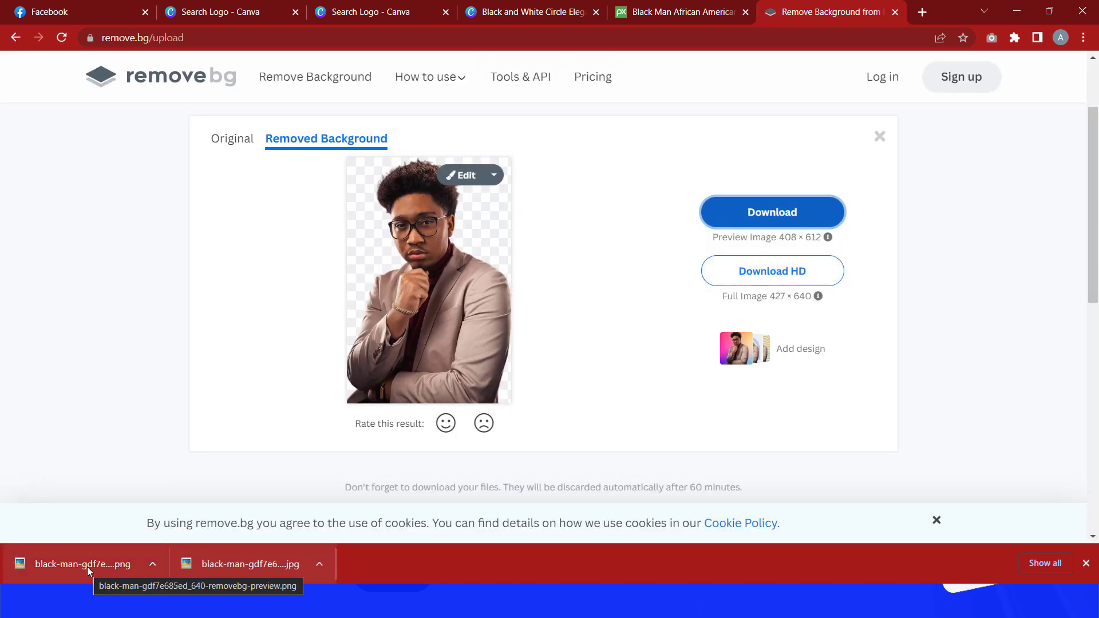
Step: Upload the background-removed PNG into the Canva design and delete the original photo from page 2
{"action": "left_click_drag", "start_coordinate": [87, 566], "coordinate": [537, 312]}
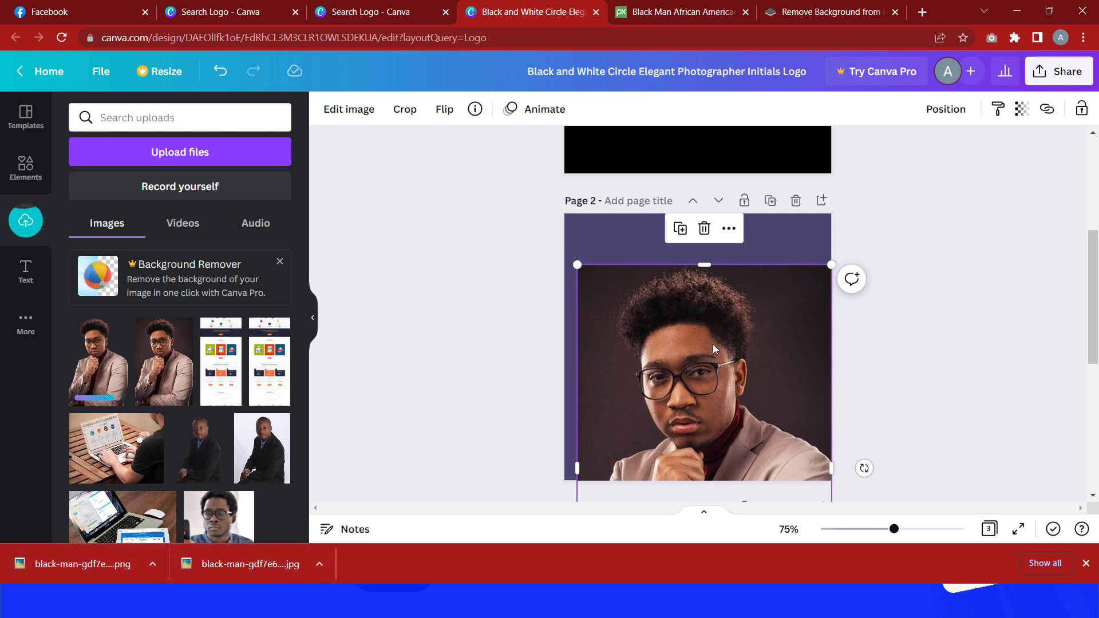
{"action": "scroll", "coordinate": [696, 287], "scroll_direction": "down", "scroll_amount": 2}
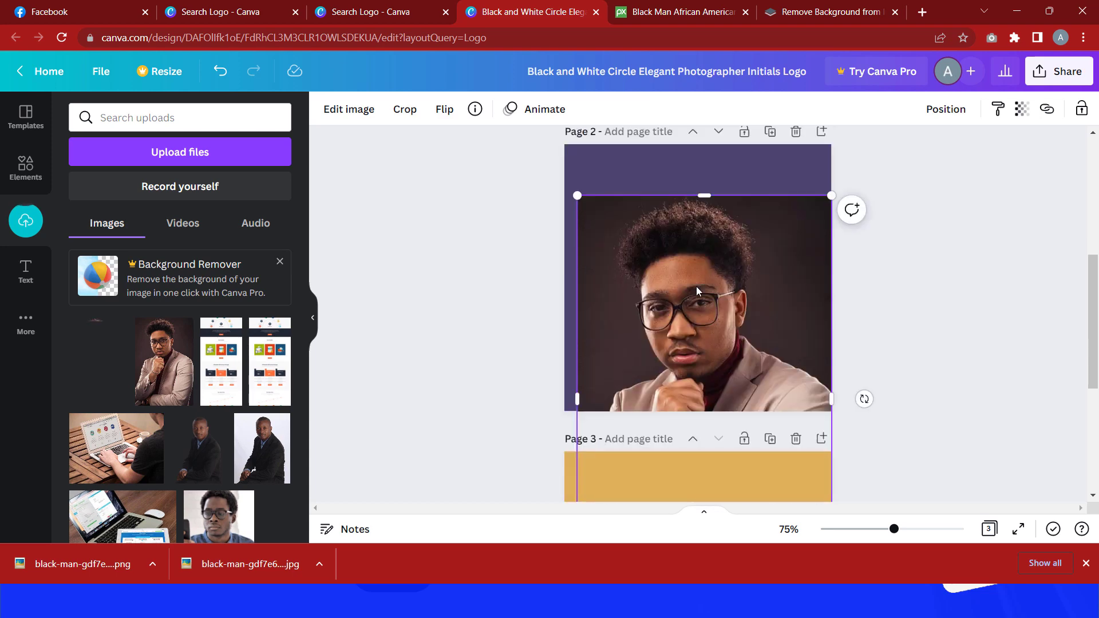
{"action": "key", "text": "Delete"}
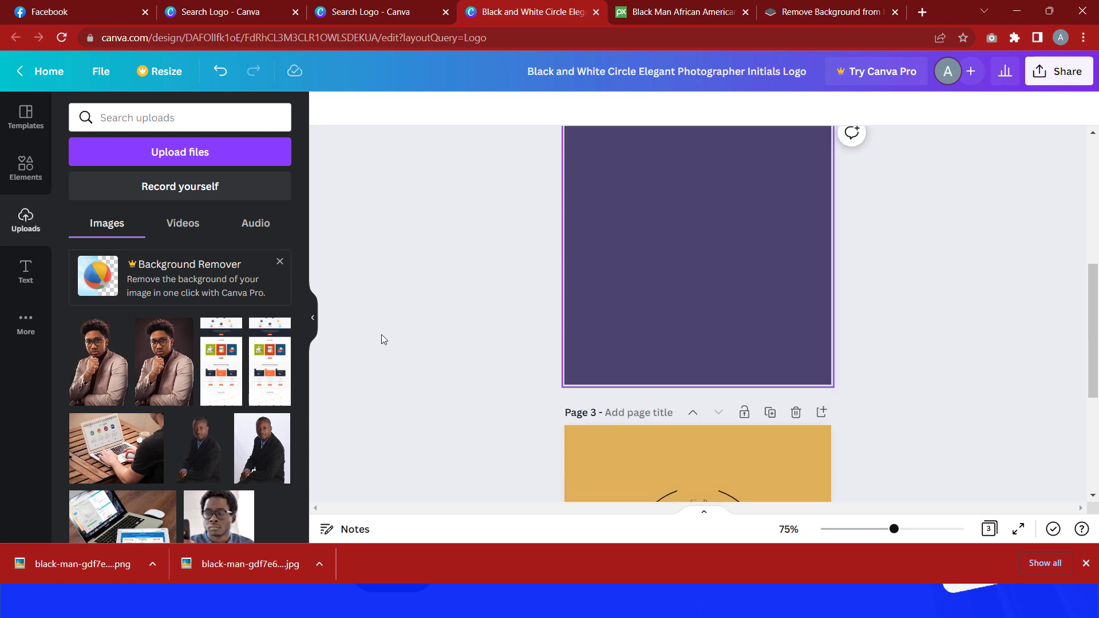
Step: Place the background-removed photo on page 2, enlarging and positioning it so the man fills the lower part of the page
{"action": "left_click_drag", "start_coordinate": [104, 566], "coordinate": [663, 251]}
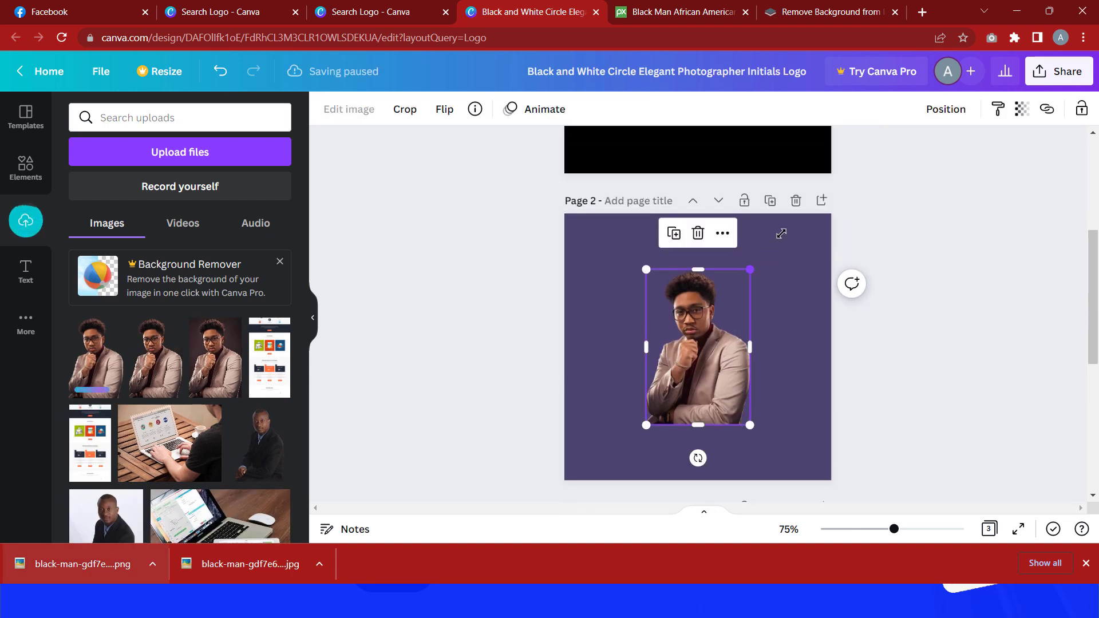
{"action": "left_click_drag", "start_coordinate": [781, 234], "coordinate": [807, 188]}
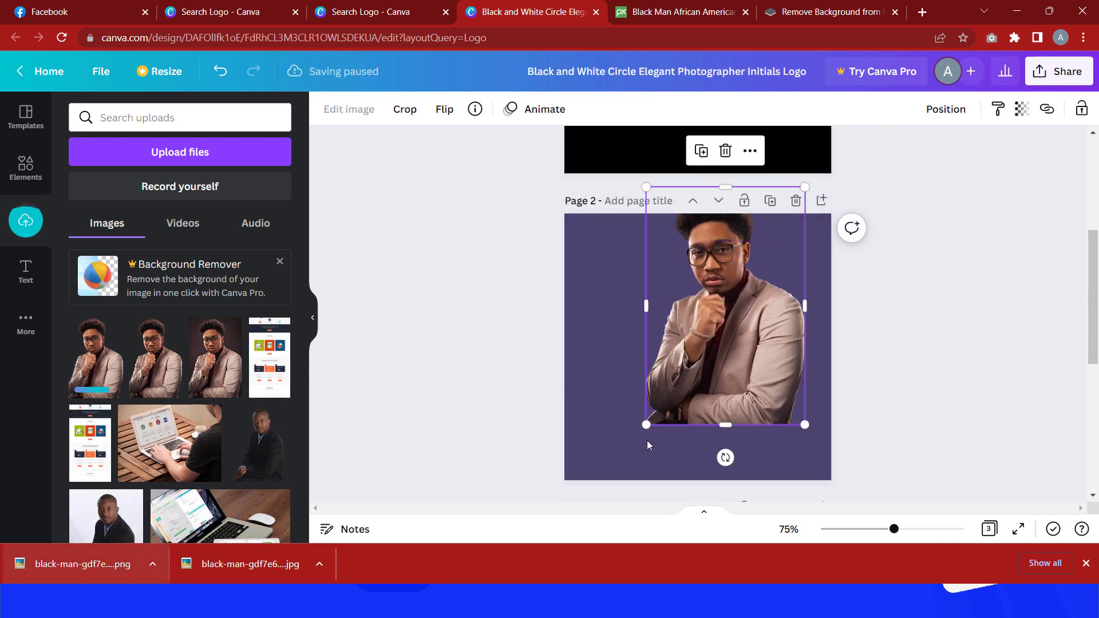
{"action": "left_click_drag", "start_coordinate": [645, 425], "coordinate": [578, 525]}
{"action": "left_click_drag", "start_coordinate": [712, 387], "coordinate": [735, 416]}
{"action": "left_click_drag", "start_coordinate": [812, 239], "coordinate": [827, 230]}
{"action": "left_click_drag", "start_coordinate": [697, 345], "coordinate": [695, 373]}
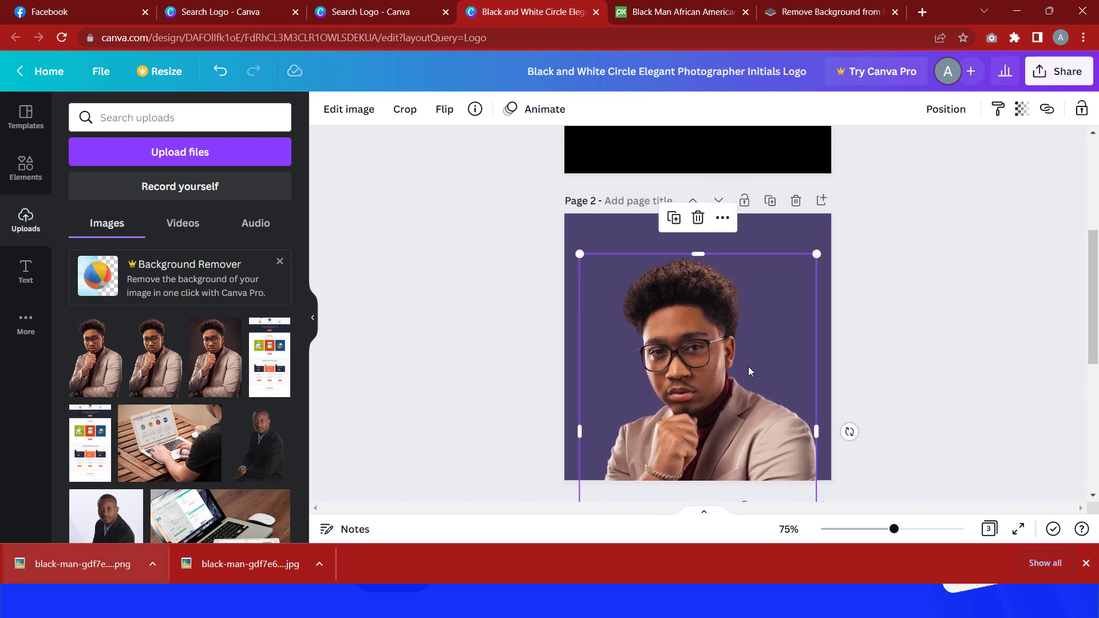
{"action": "left_click", "coordinate": [943, 360]}
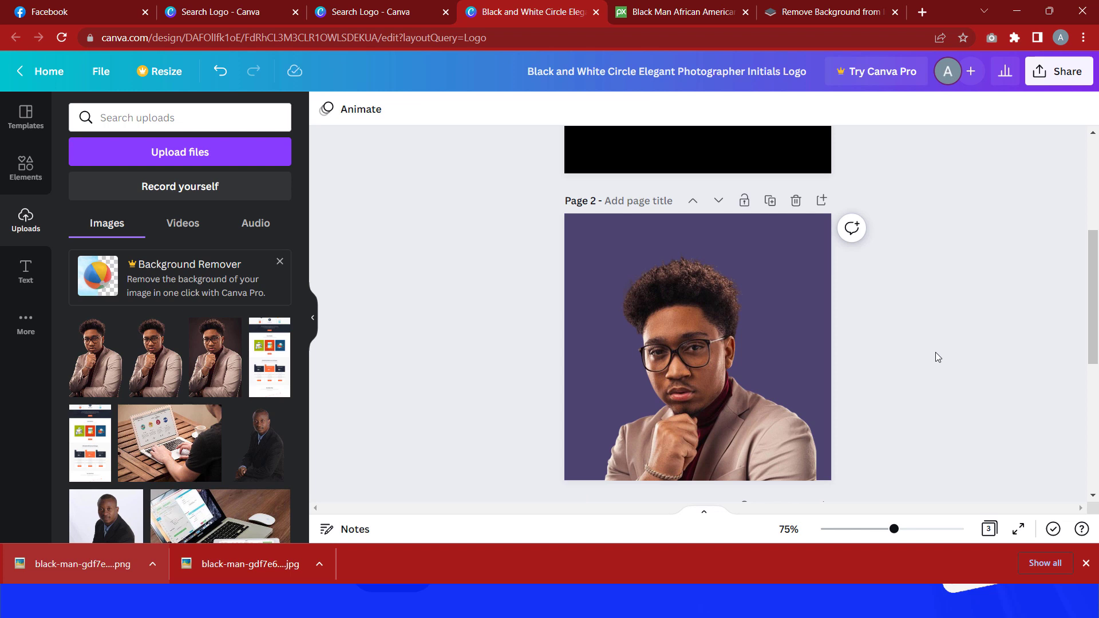
{"action": "scroll", "coordinate": [698, 283], "scroll_direction": "up", "scroll_amount": 1}
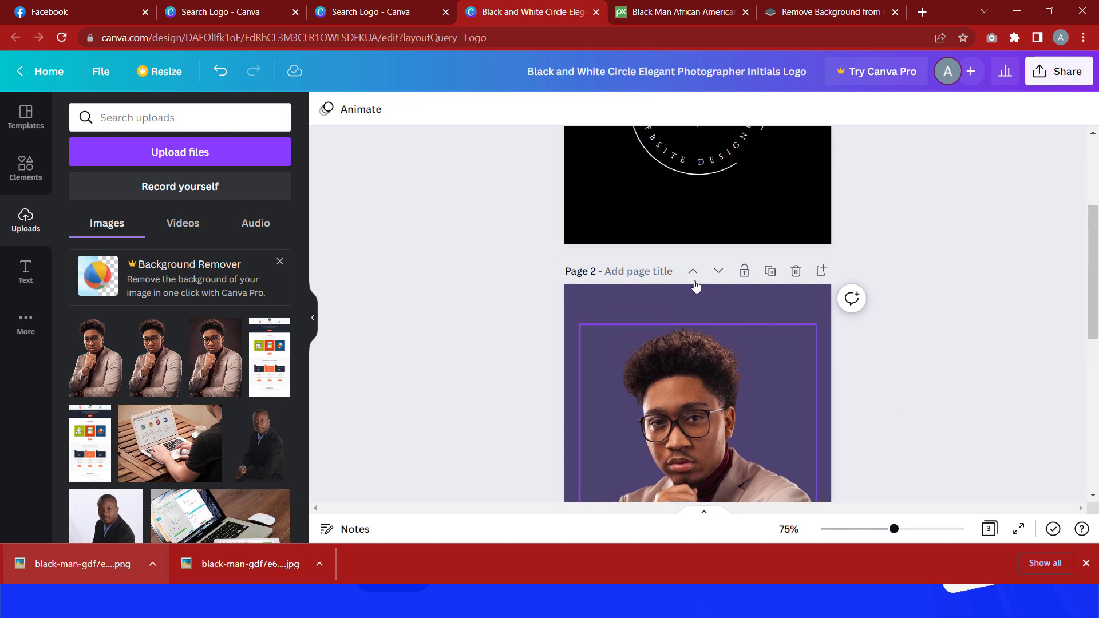
{"action": "scroll", "coordinate": [698, 313], "scroll_direction": "down", "scroll_amount": 1}
{"action": "left_click", "coordinate": [696, 367]}
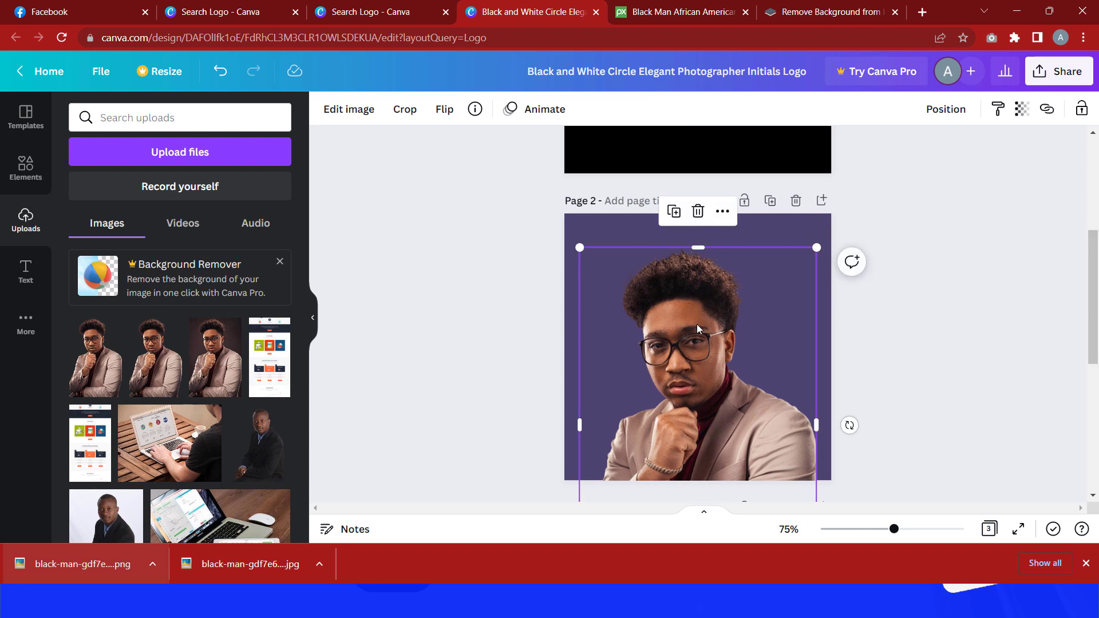
{"action": "left_click_drag", "start_coordinate": [697, 327], "coordinate": [701, 327]}
Step: Set page 2's background colour to the dark brown taken from the photo's colours
{"action": "left_click", "coordinate": [600, 223]}
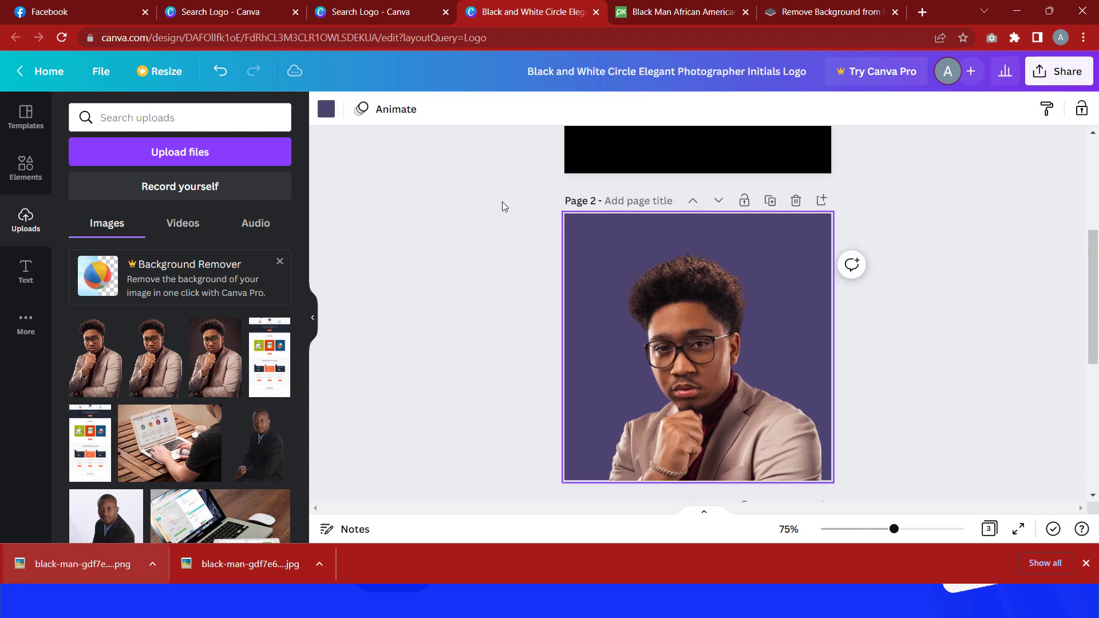
{"action": "left_click", "coordinate": [323, 112]}
{"action": "left_click", "coordinate": [120, 327]}
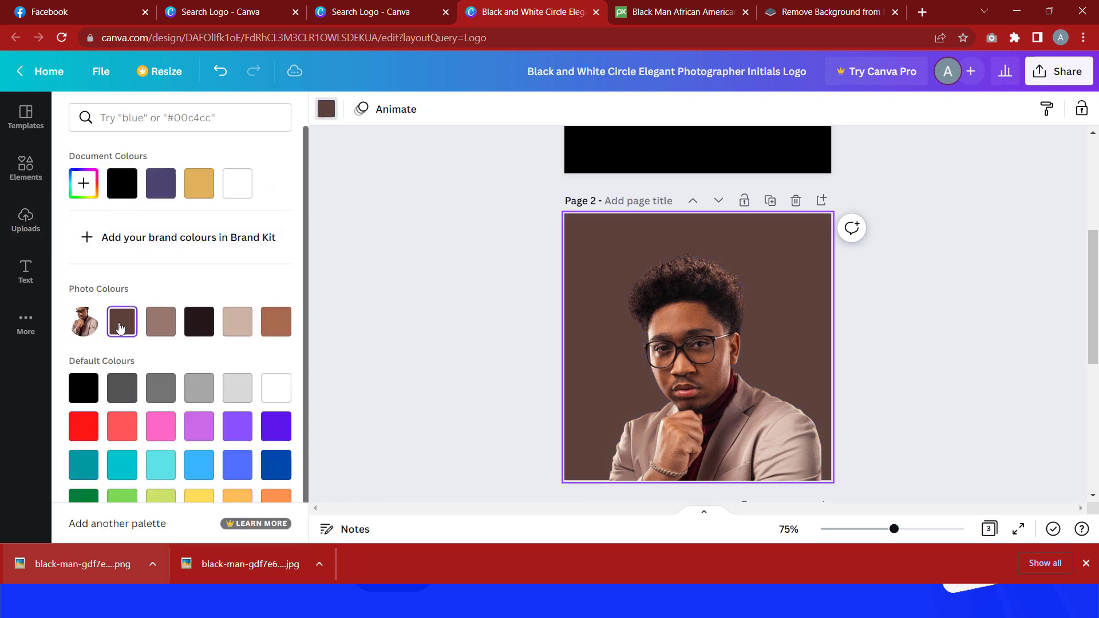
{"action": "left_click", "coordinate": [162, 327]}
{"action": "left_click", "coordinate": [281, 335]}
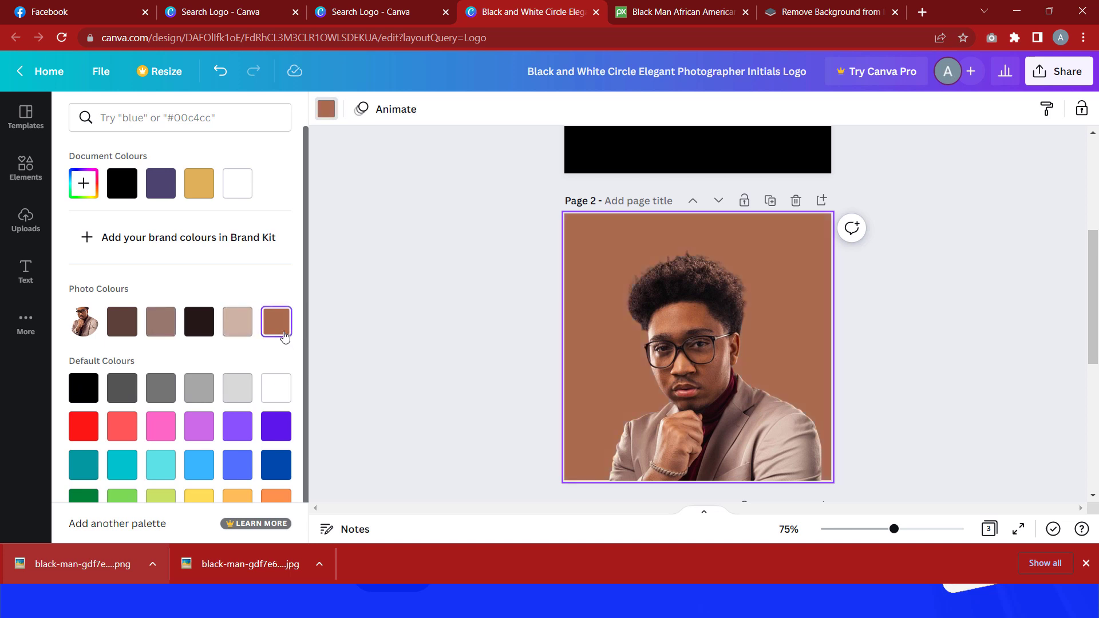
{"action": "left_click", "coordinate": [237, 325]}
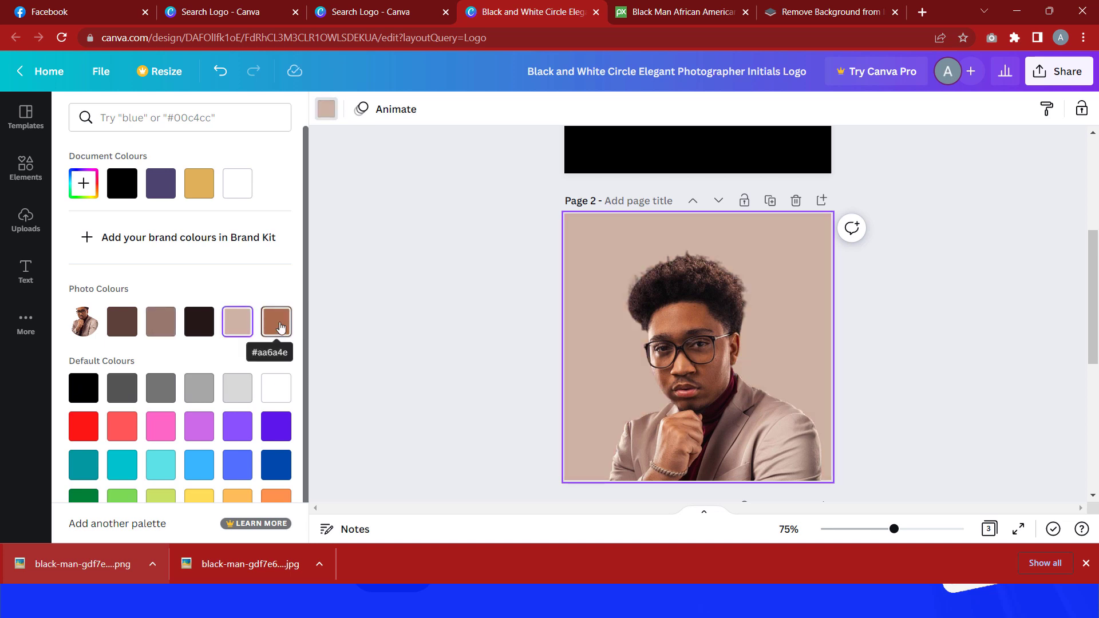
{"action": "left_click", "coordinate": [280, 327]}
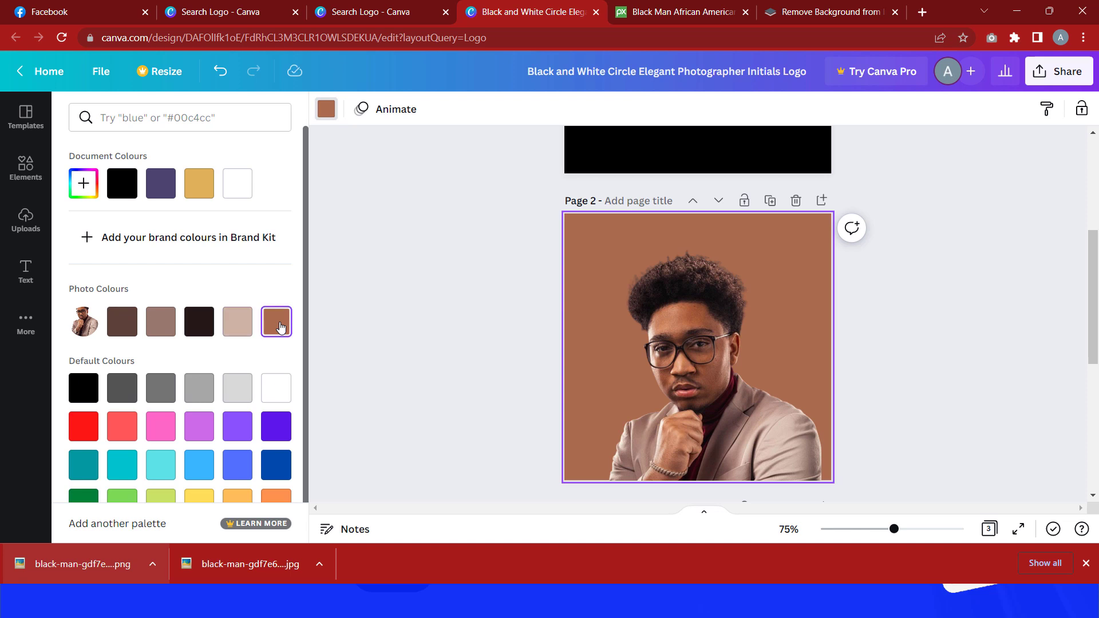
{"action": "left_click", "coordinate": [127, 325]}
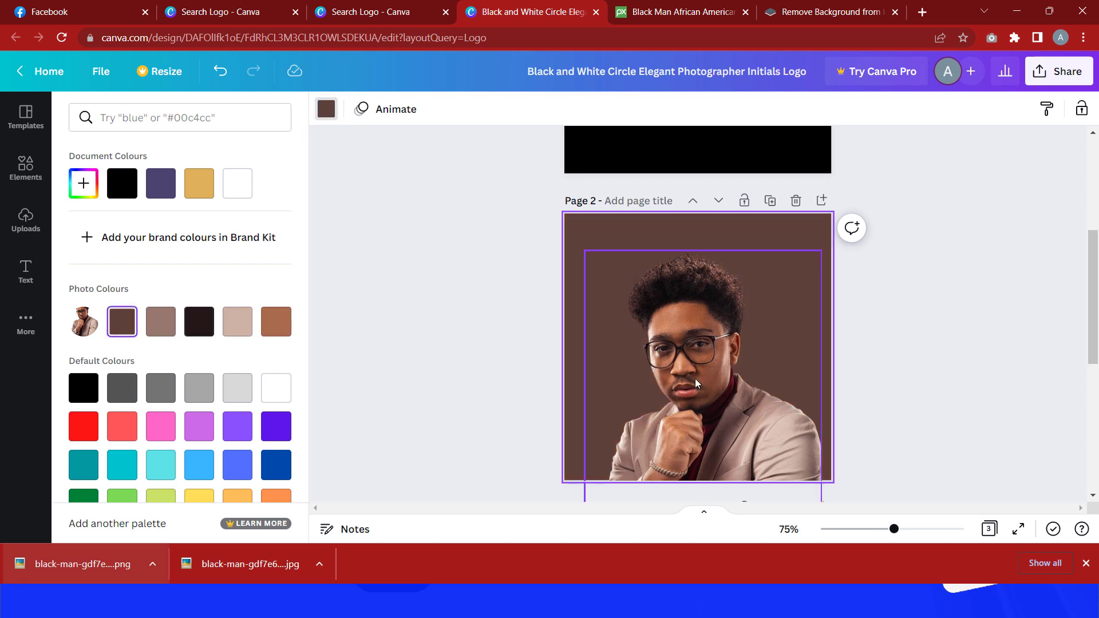
Step: Nudge the photo slightly upward on page 2
{"action": "left_click_drag", "start_coordinate": [695, 379], "coordinate": [689, 349]}
{"action": "left_click", "coordinate": [846, 352]}
{"action": "left_click", "coordinate": [1052, 349]}
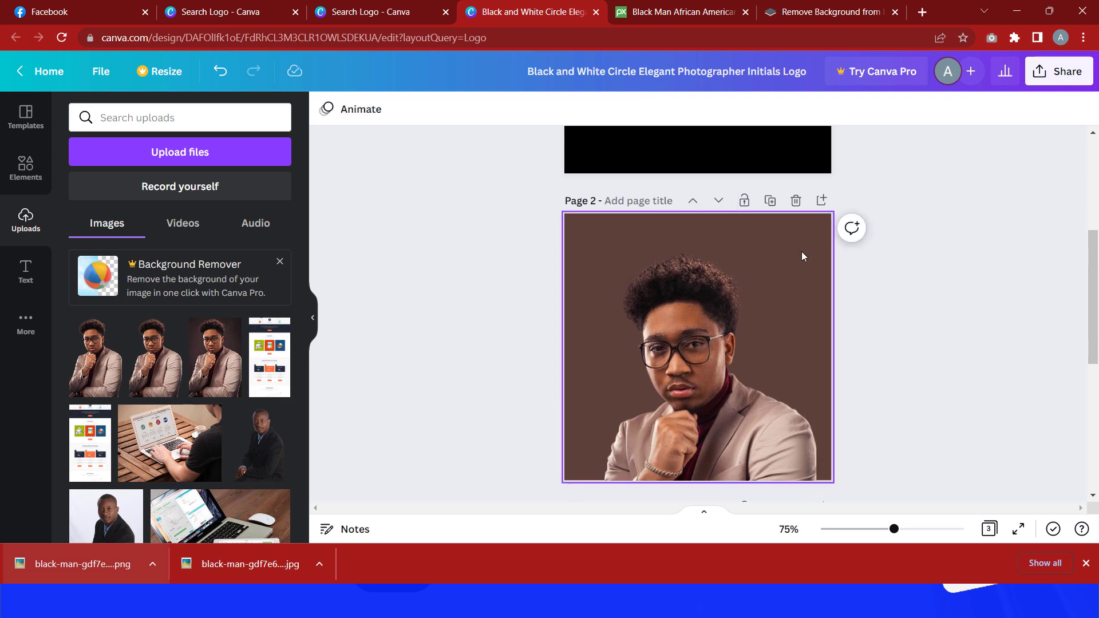
Step: Download only page 2 of the design as a PNG
{"action": "left_click", "coordinate": [1064, 80]}
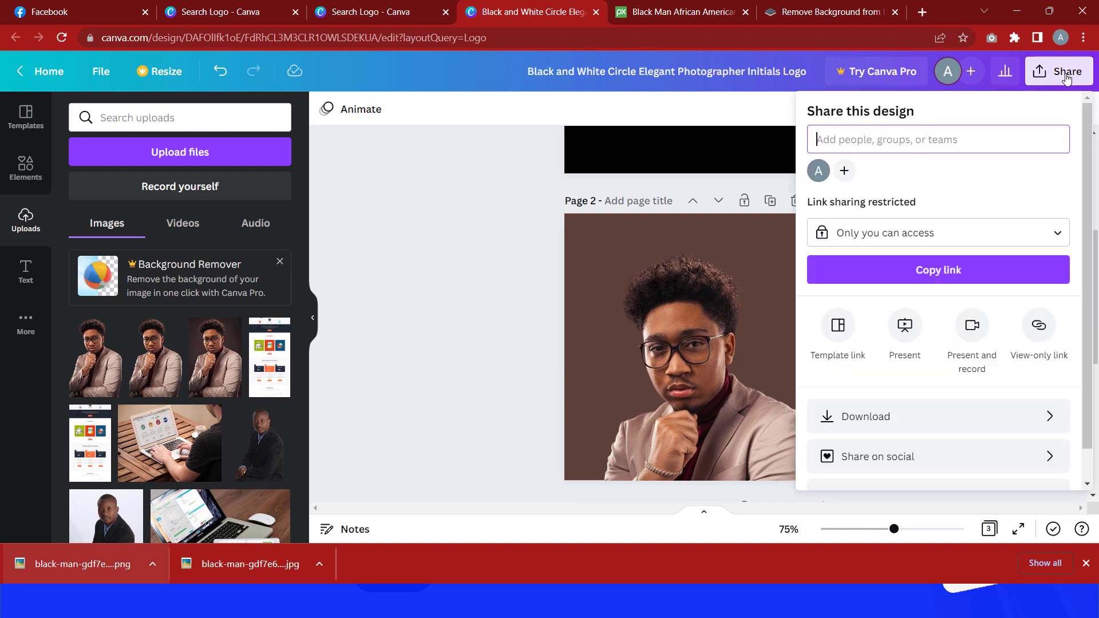
{"action": "left_click", "coordinate": [928, 422]}
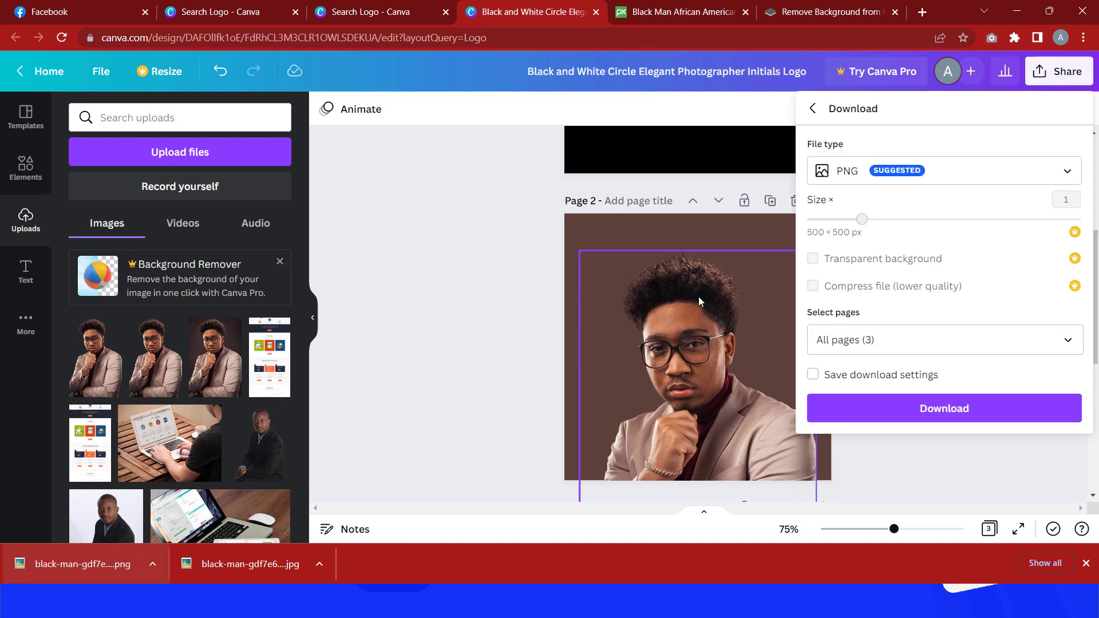
{"action": "left_click", "coordinate": [1068, 341]}
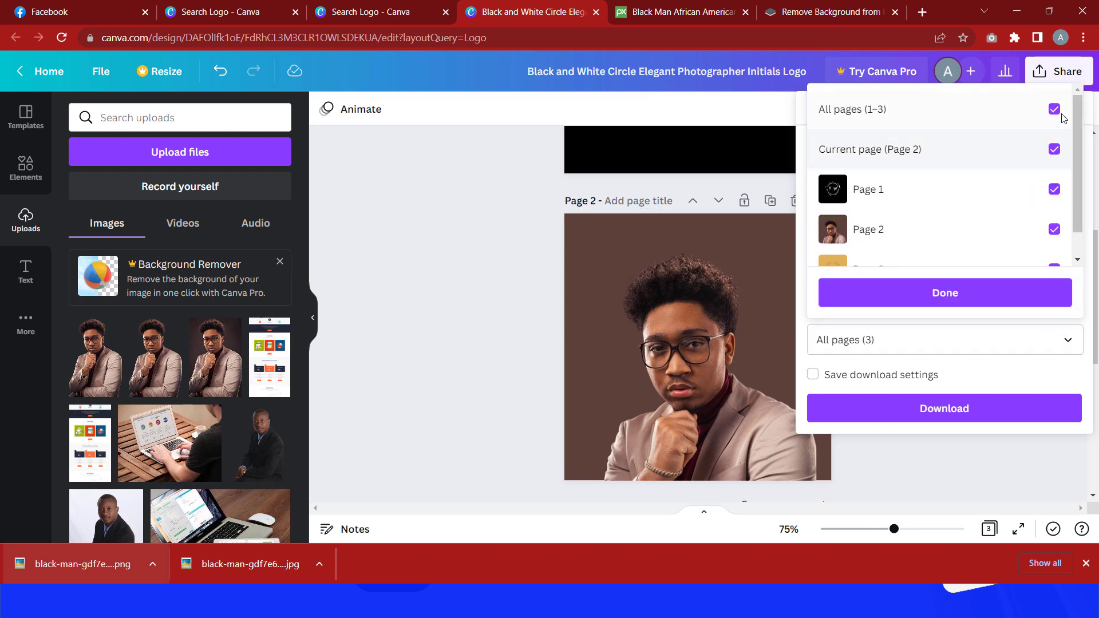
{"action": "left_click", "coordinate": [1042, 229]}
{"action": "left_click", "coordinate": [965, 301]}
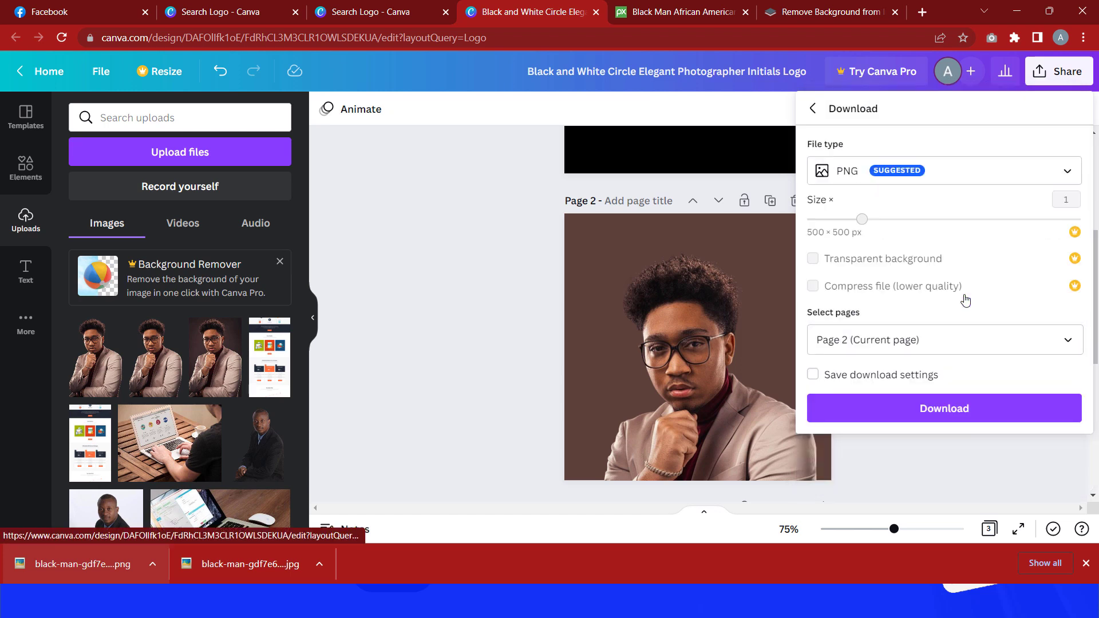
{"action": "left_click", "coordinate": [923, 409]}
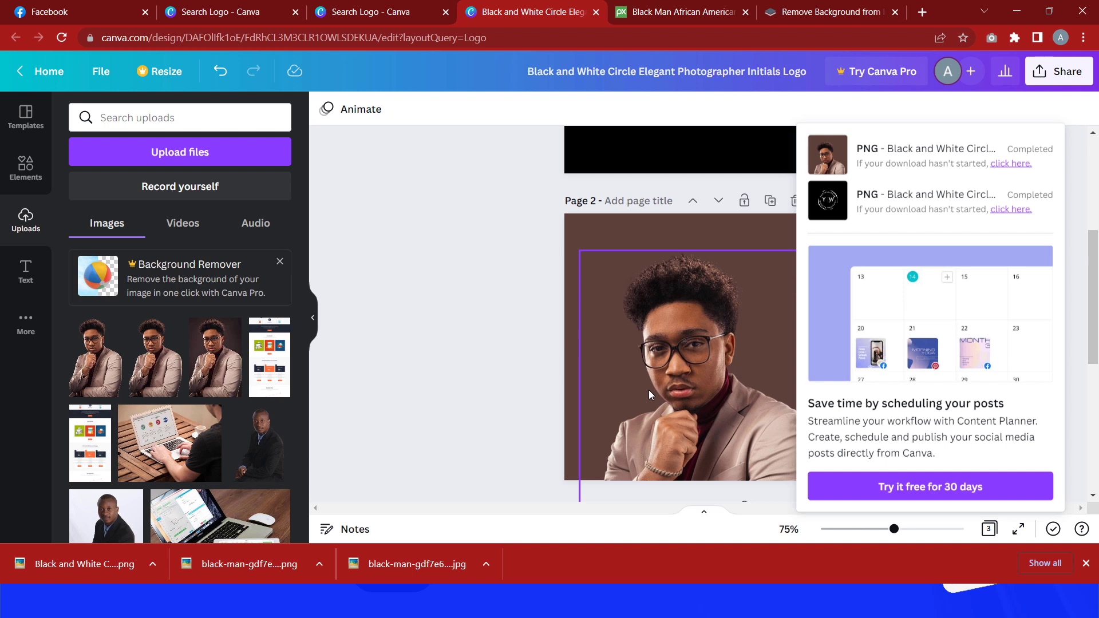
Step: Search Canva templates for facebook covers and open the black and yellow Creative Marketing Agency cover template
{"action": "scroll", "coordinate": [530, 403], "scroll_direction": "up", "scroll_amount": 2}
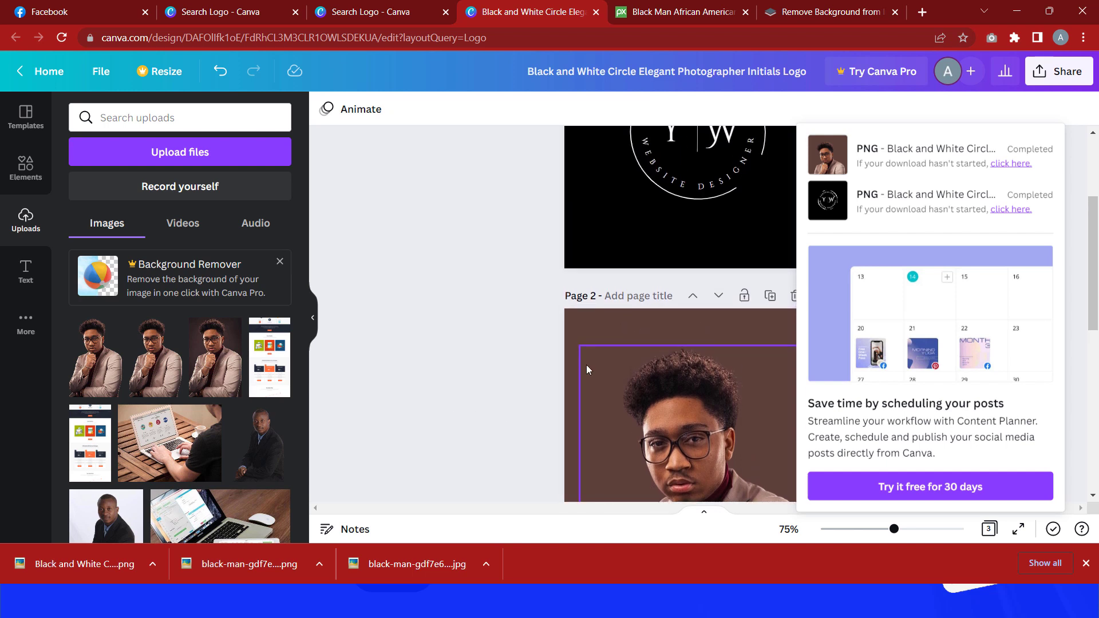
{"action": "scroll", "coordinate": [586, 367], "scroll_direction": "up", "scroll_amount": 2}
{"action": "scroll", "coordinate": [587, 368], "scroll_direction": "up", "scroll_amount": 2}
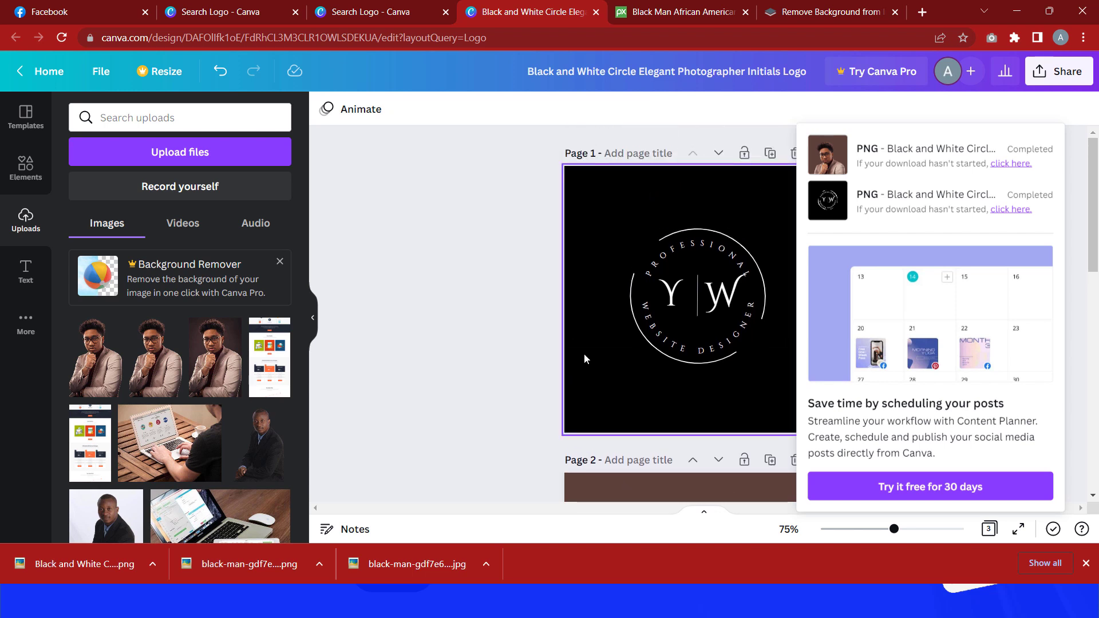
{"action": "left_click", "coordinate": [367, 10]}
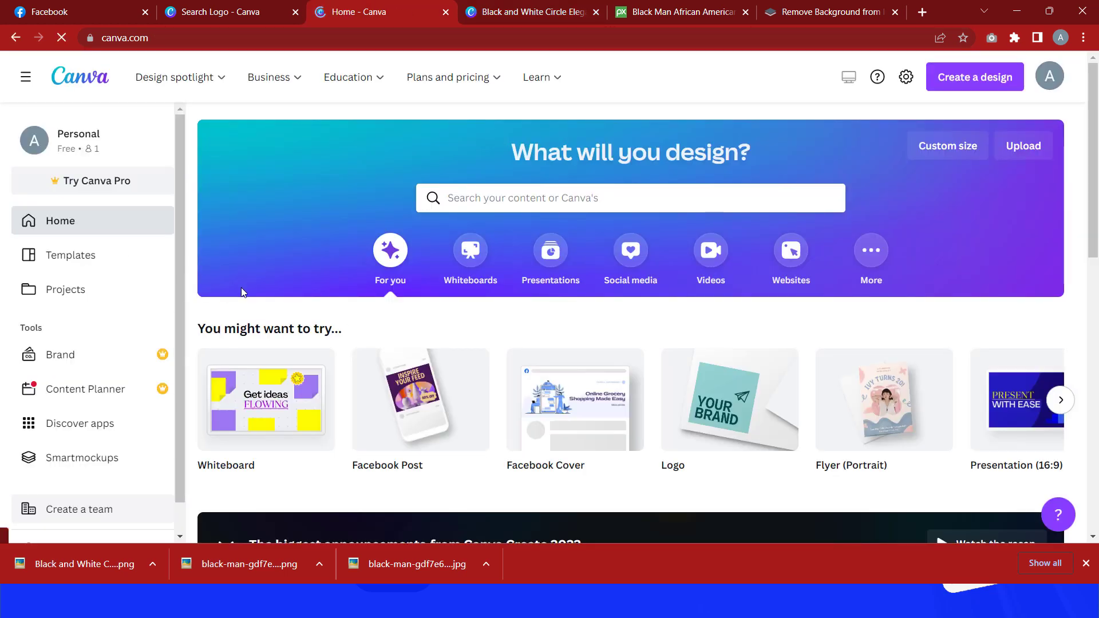
{"action": "left_click", "coordinate": [446, 197]}
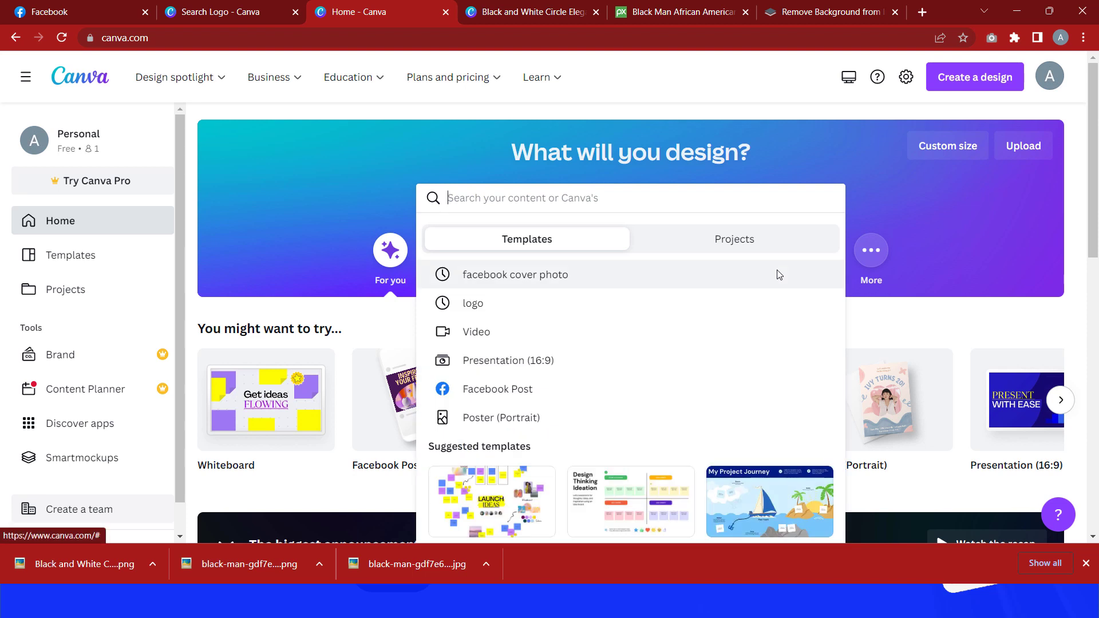
{"action": "type", "text": "faceboo"}
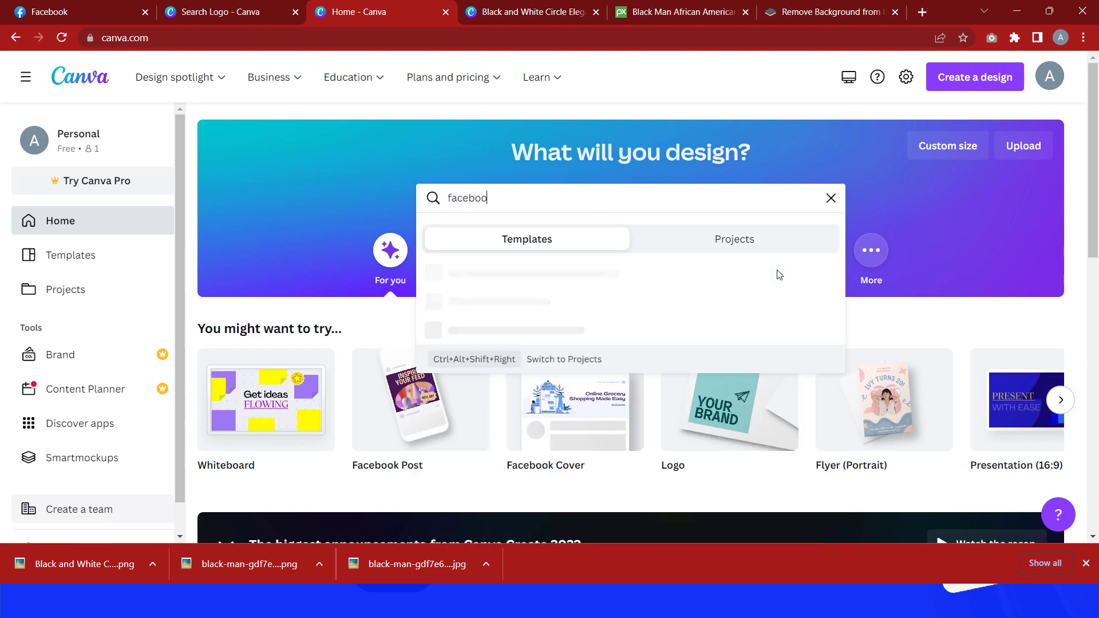
{"action": "type", "text": "k"}
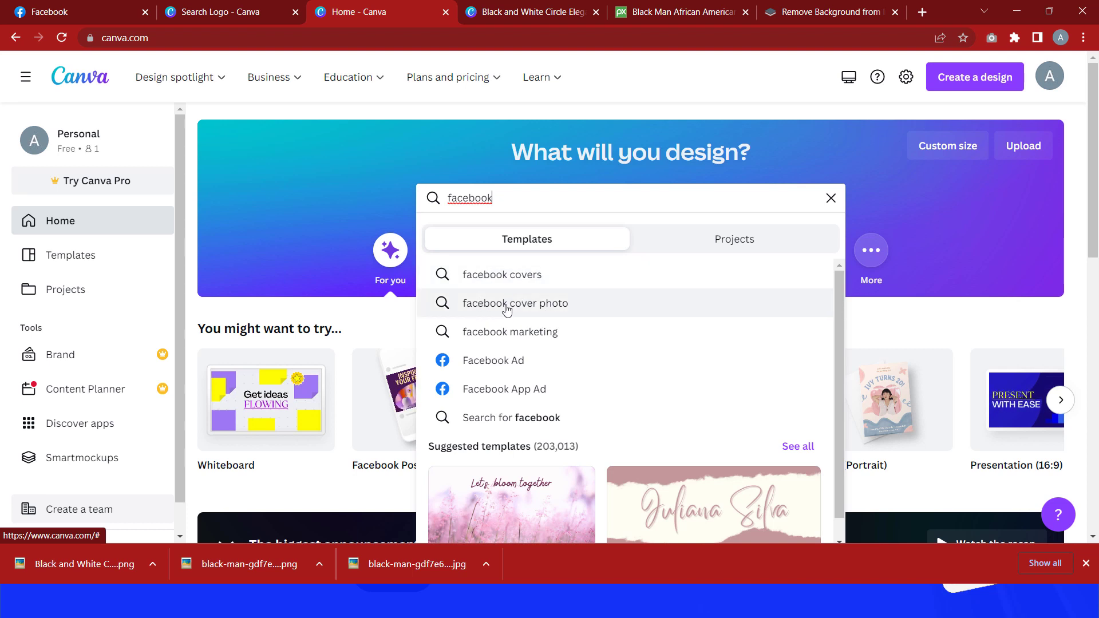
{"action": "left_click", "coordinate": [498, 276]}
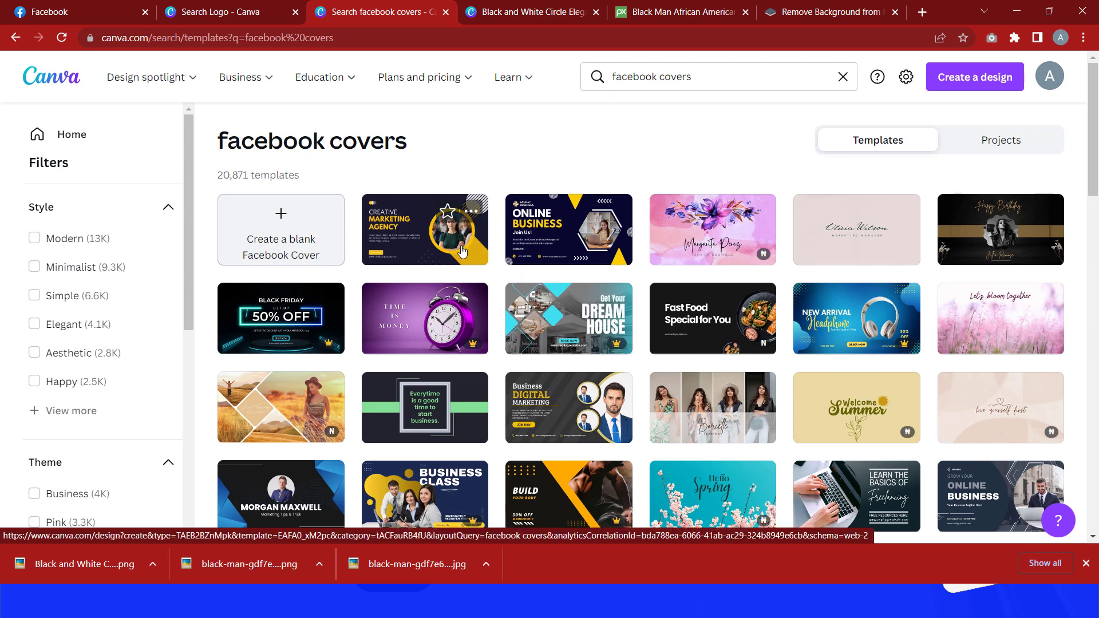
{"action": "left_click", "coordinate": [408, 240]}
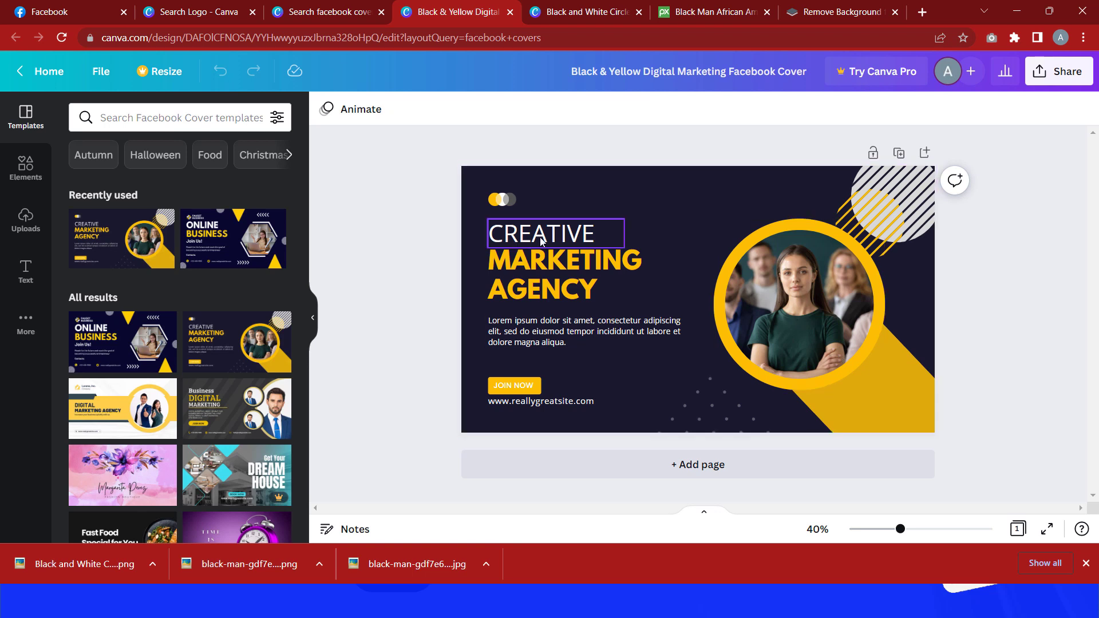
Step: Replace the heading word CREATIVE with PROFESSIONAL and widen its text box so it fits on one line
{"action": "left_click", "coordinate": [502, 199]}
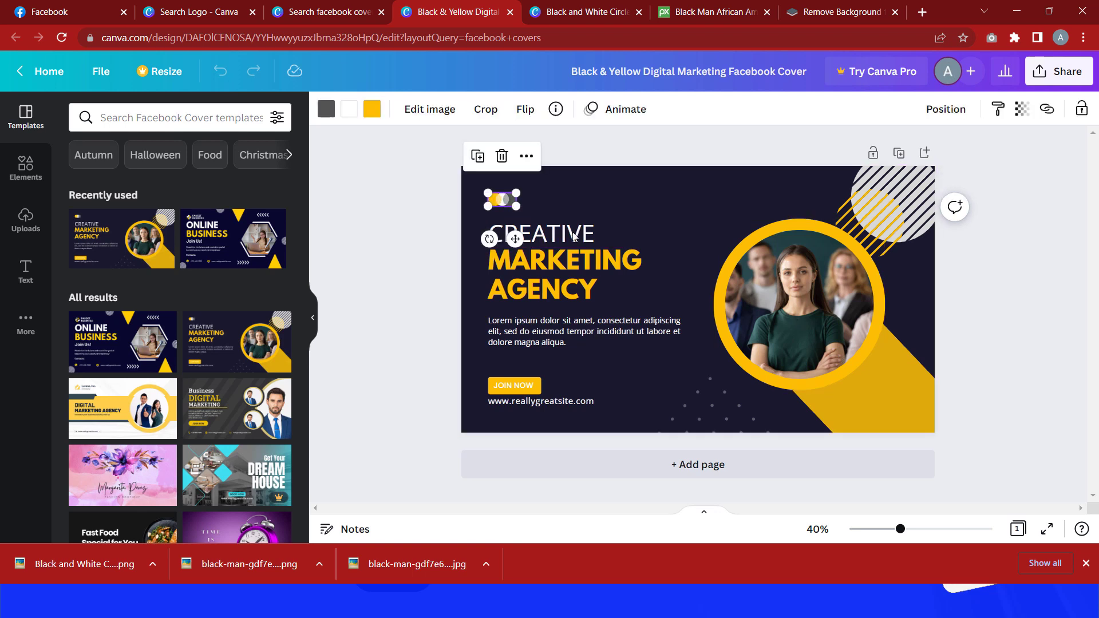
{"action": "left_click", "coordinate": [566, 235]}
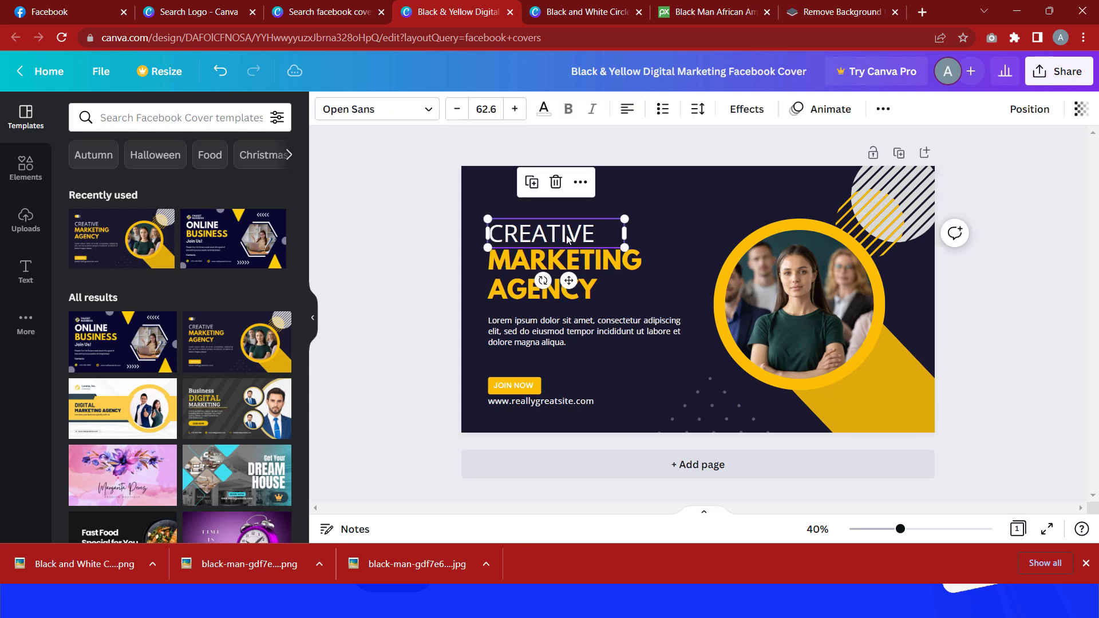
{"action": "left_click", "coordinate": [567, 235]}
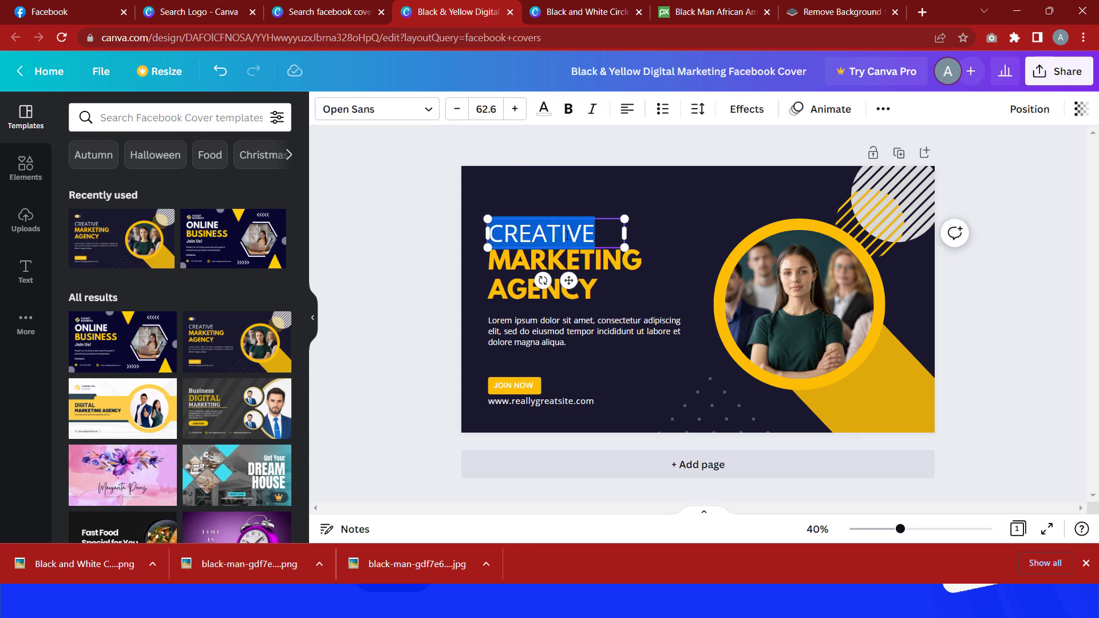
{"action": "type", "text": "PROF"}
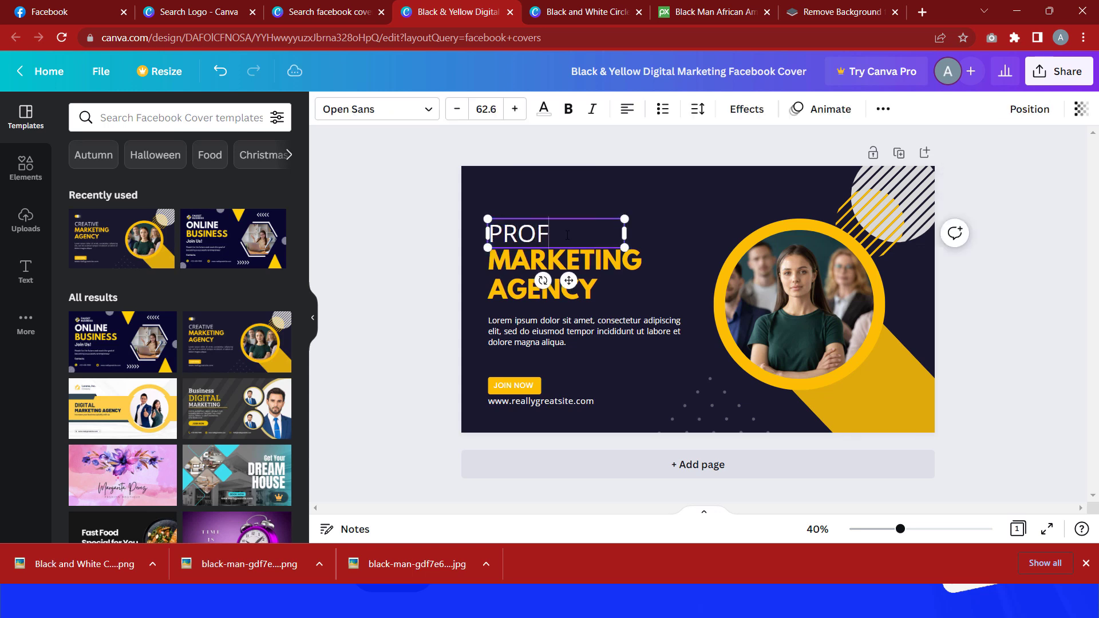
{"action": "type", "text": "ESSIONAL"}
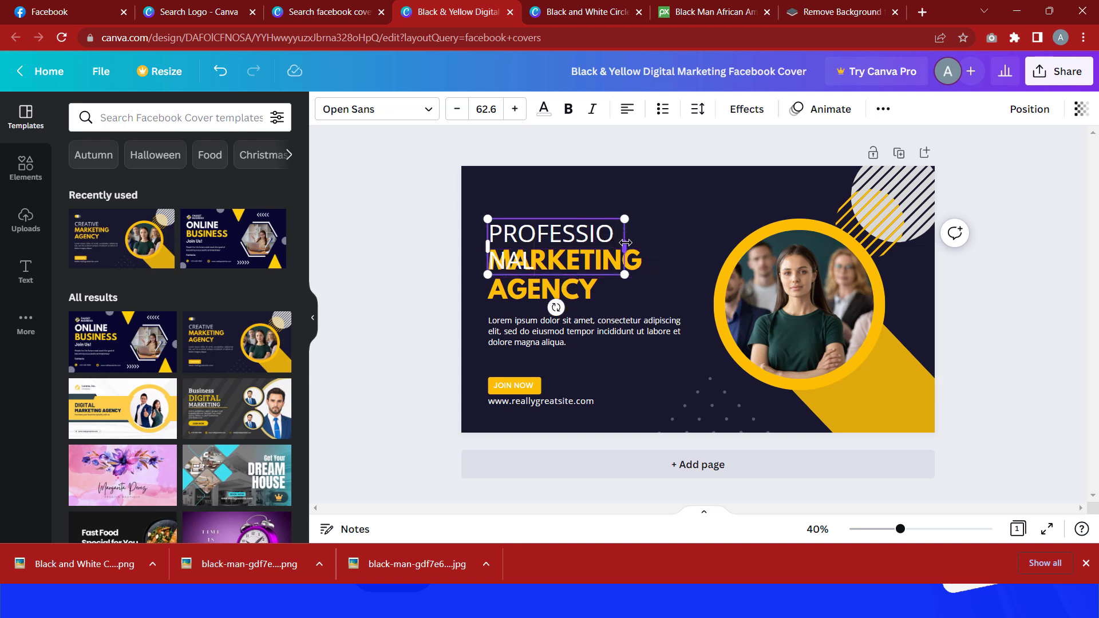
{"action": "left_click_drag", "start_coordinate": [625, 242], "coordinate": [709, 255]}
Step: Replace the yellow MARKETING line with WEBSITE
{"action": "left_click", "coordinate": [611, 255]}
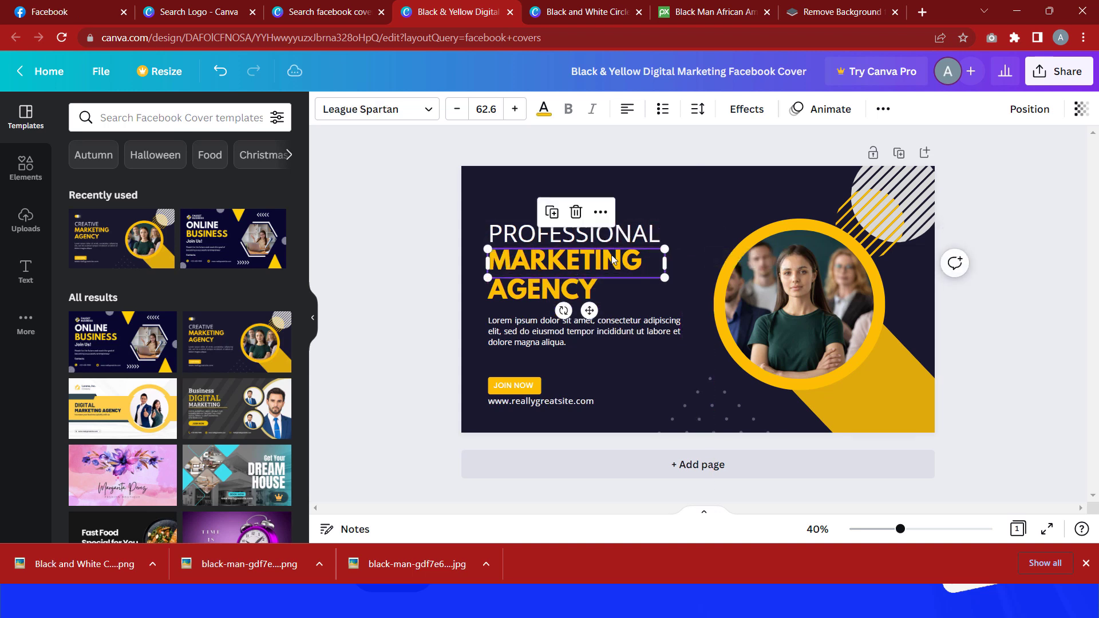
{"action": "double_click", "coordinate": [611, 255]}
{"action": "type", "text": "WEBS"}
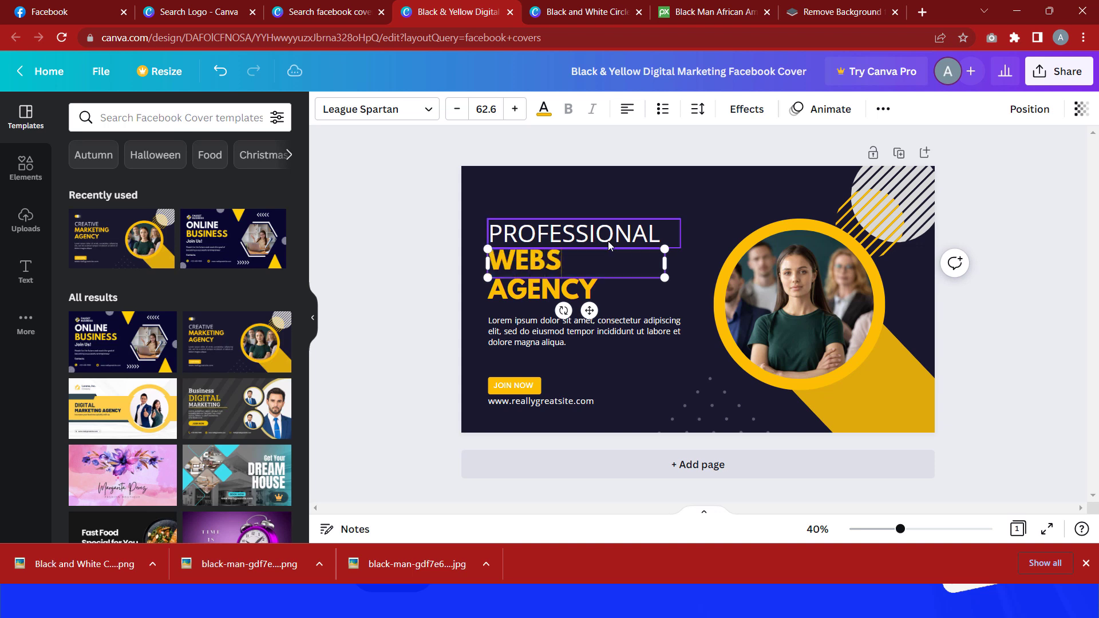
{"action": "type", "text": "ITE"}
Step: Replace the yellow AGENCY line with DESIGNER
{"action": "left_click", "coordinate": [565, 292]}
{"action": "double_click", "coordinate": [575, 287]}
{"action": "type", "text": "DESIGNER"}
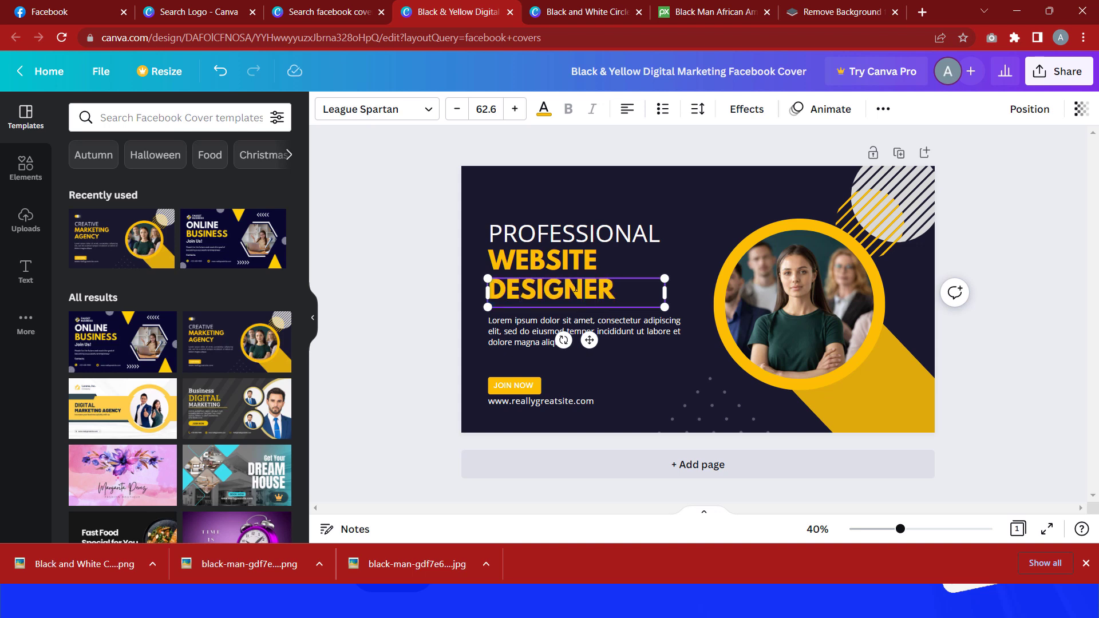
Step: Shrink the PROFESSIONAL heading to a font size of about 43.7
{"action": "left_click", "coordinate": [624, 236]}
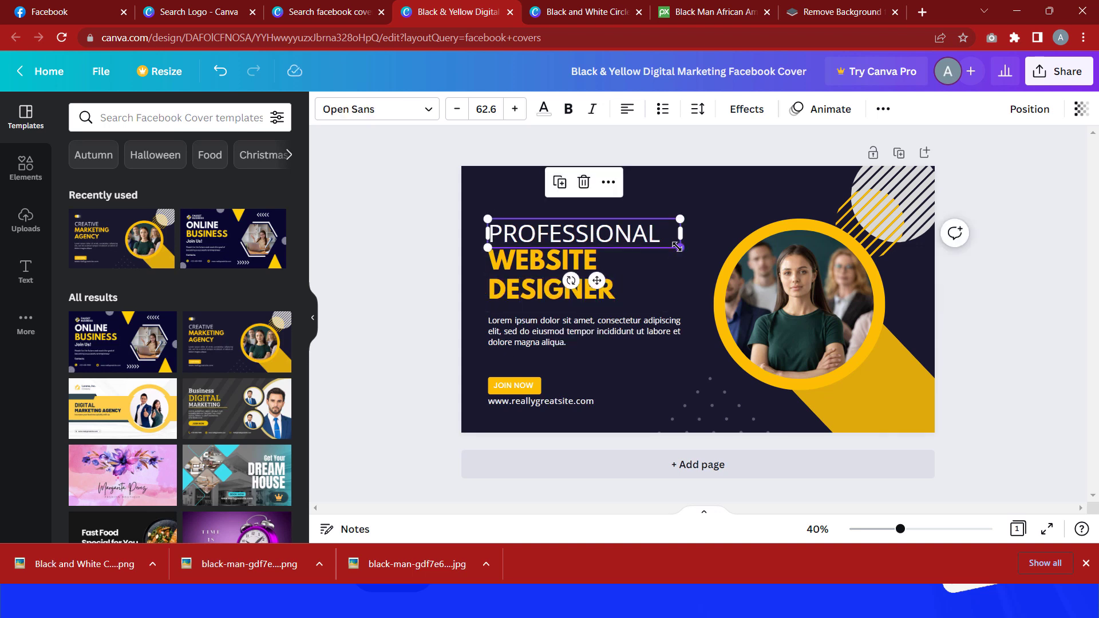
{"action": "left_click_drag", "start_coordinate": [677, 247], "coordinate": [586, 237]}
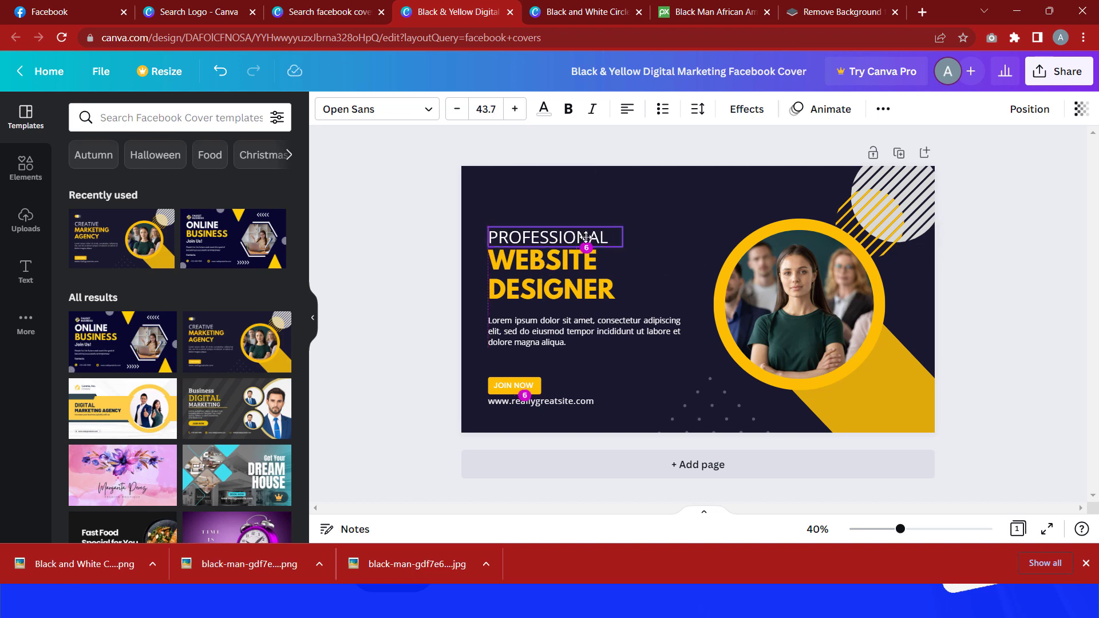
Step: Select the WEBSITE and DESIGNER lines together and enlarge them to a font size of about 70.2
{"action": "left_click", "coordinate": [586, 260]}
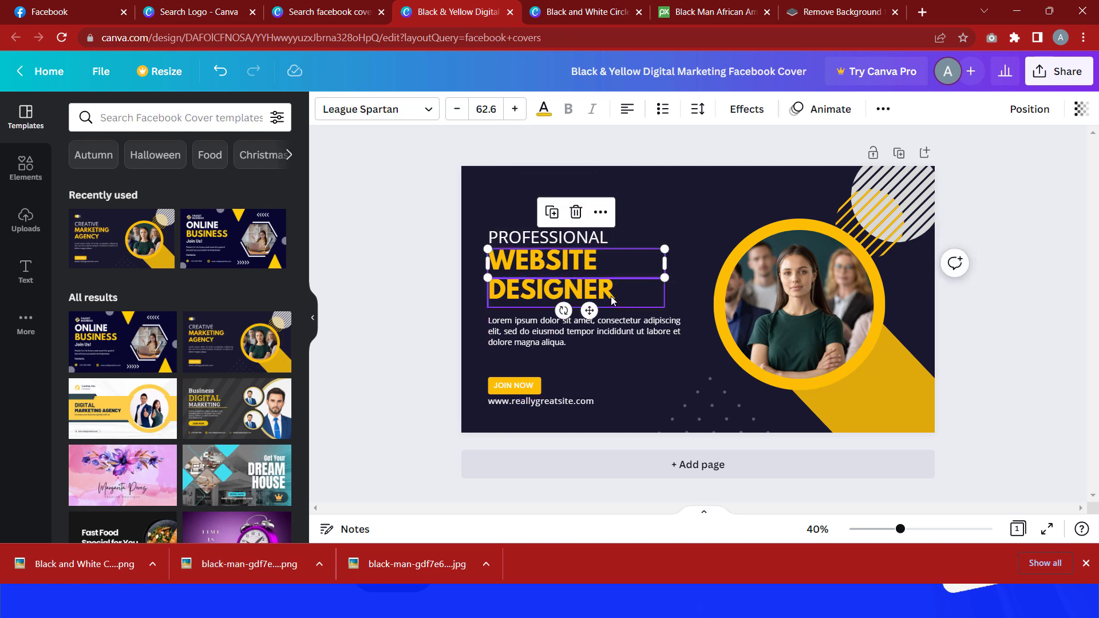
{"action": "left_click", "coordinate": [612, 300], "text": "shift"}
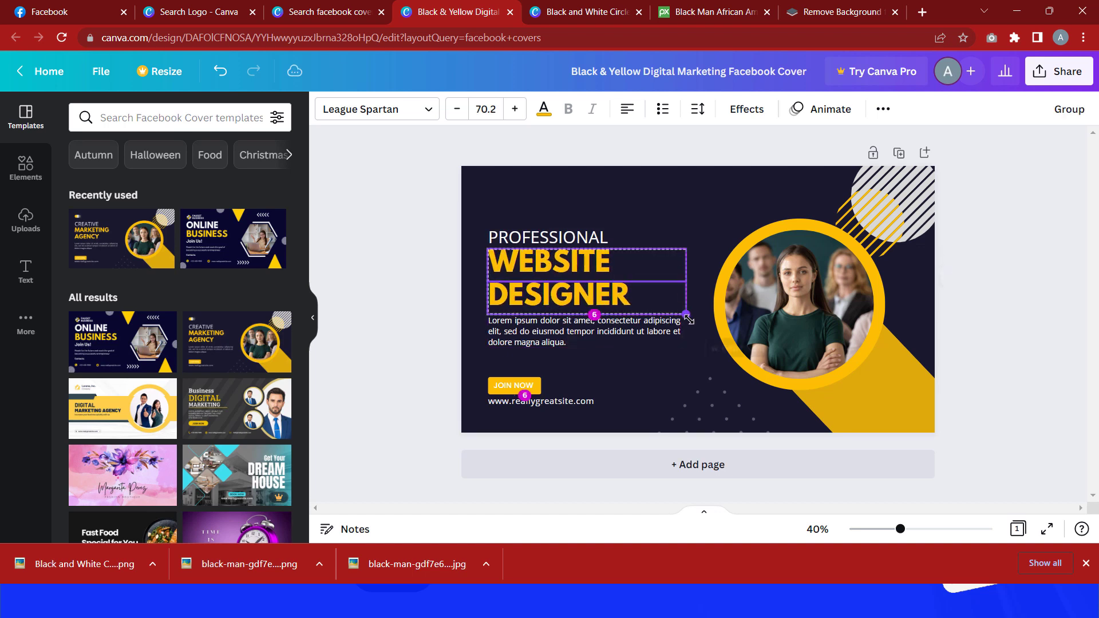
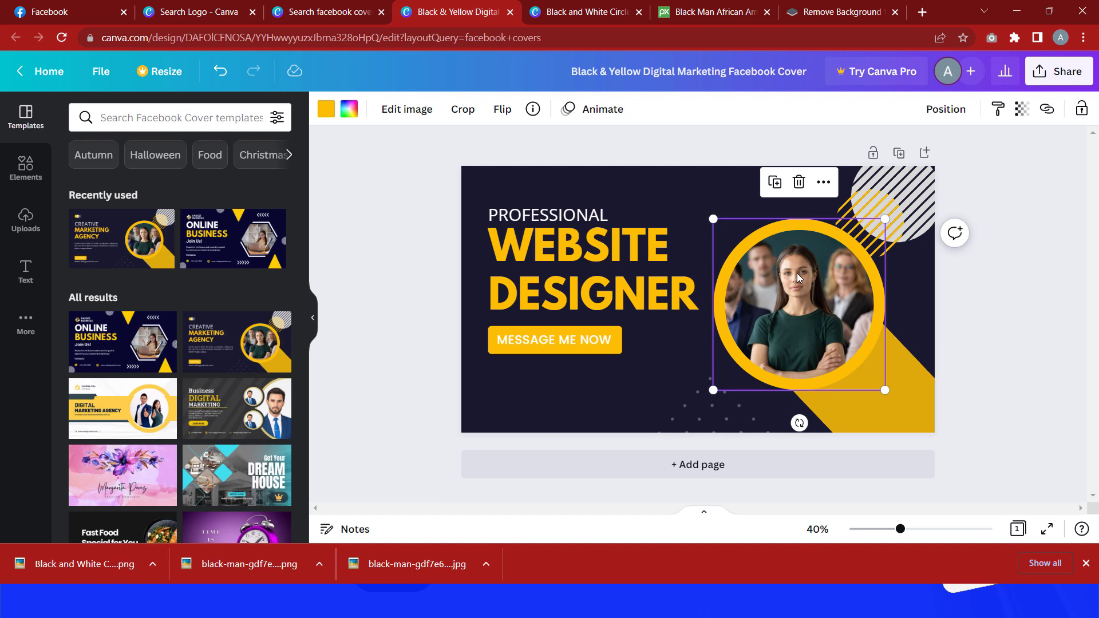
Step: Delete the portrait photo from the cover's circular frame
{"action": "key", "text": "Delete"}
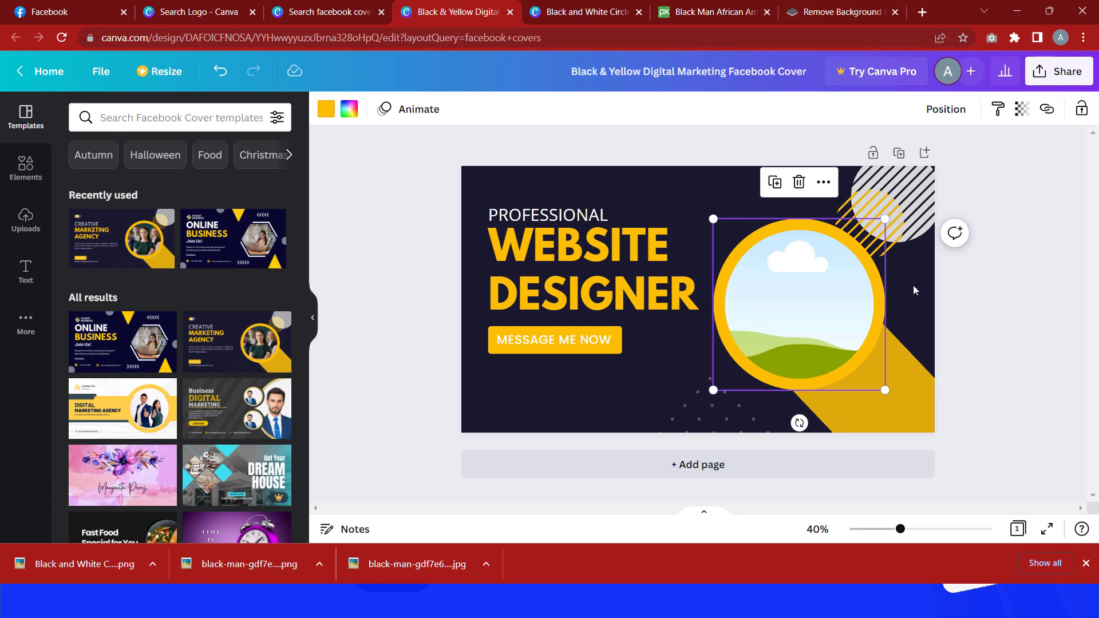
Step: Search Pixabay for website design photos and open the laptop-on-wooden-desk photo
{"action": "left_click", "coordinate": [702, 8]}
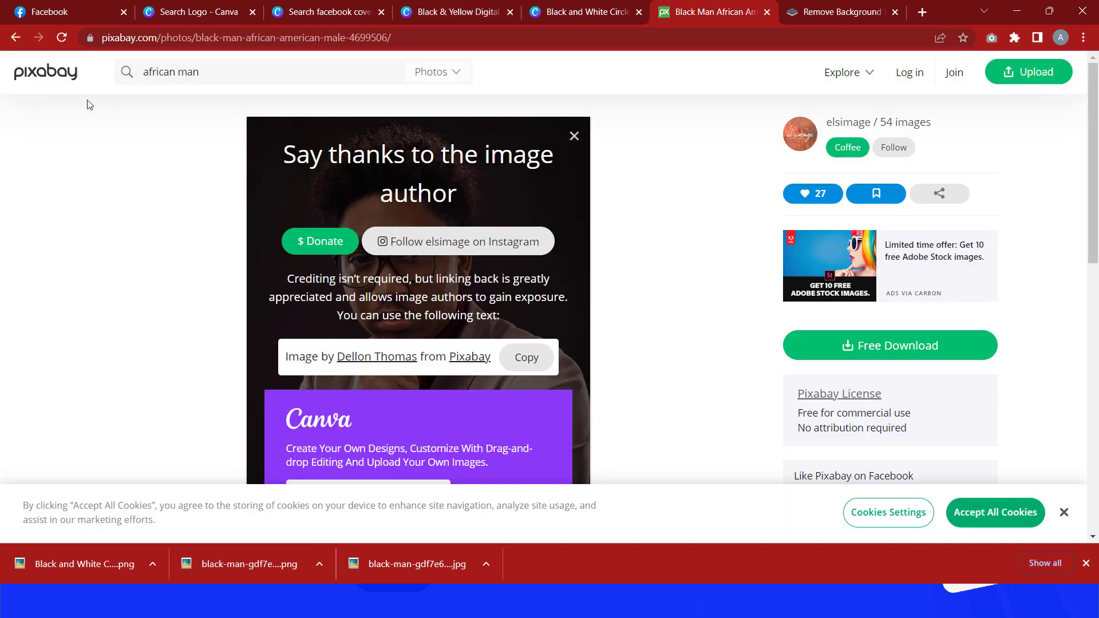
{"action": "left_click", "coordinate": [239, 80]}
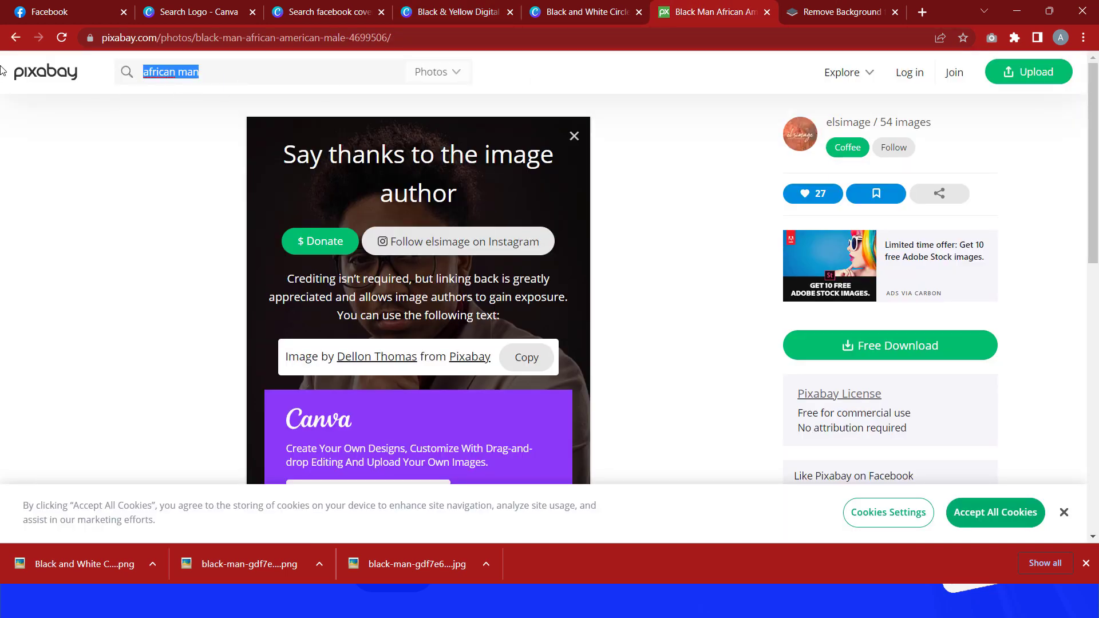
{"action": "type", "text": "website"}
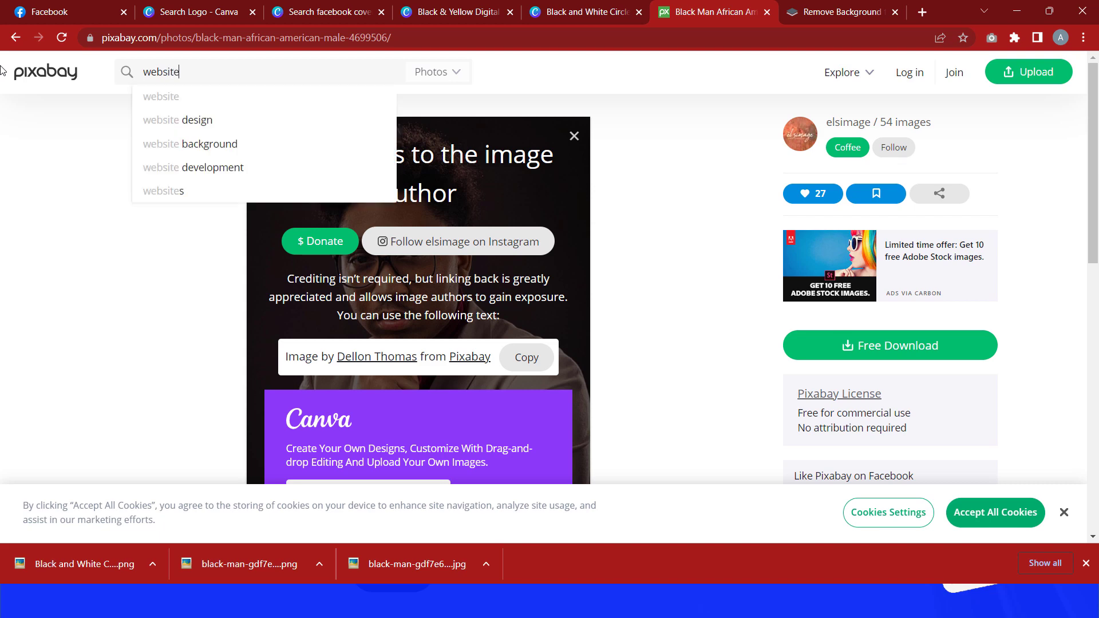
{"action": "type", "text": " desin"}
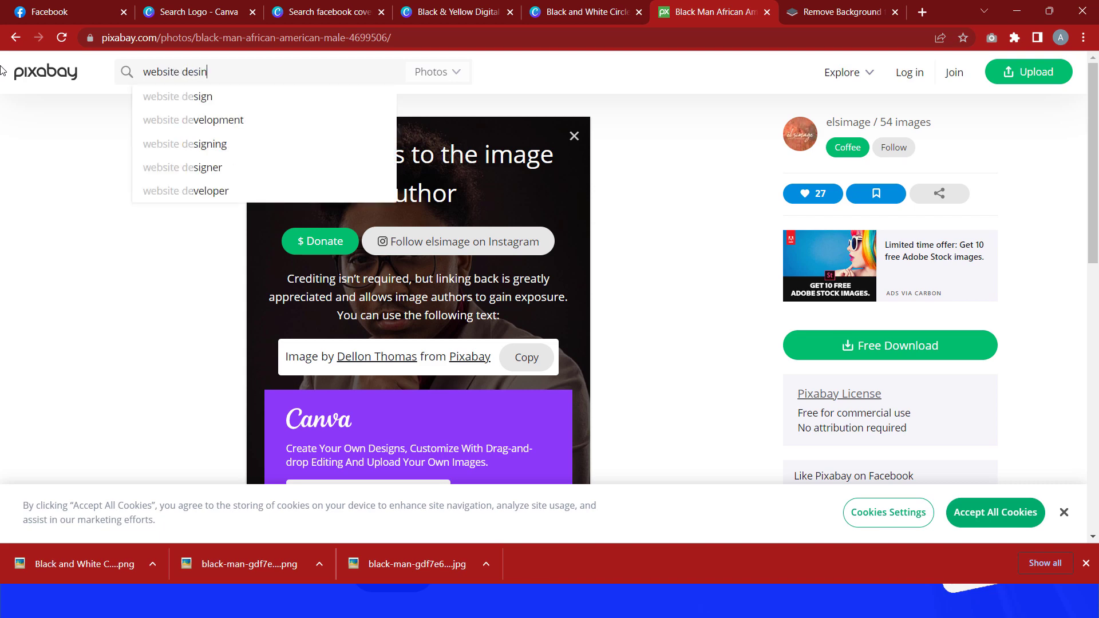
{"action": "type", "text": "sign"}
{"action": "key", "text": "BackSpace"}
{"action": "type", "text": "gn"}
{"action": "key", "text": "Return"}
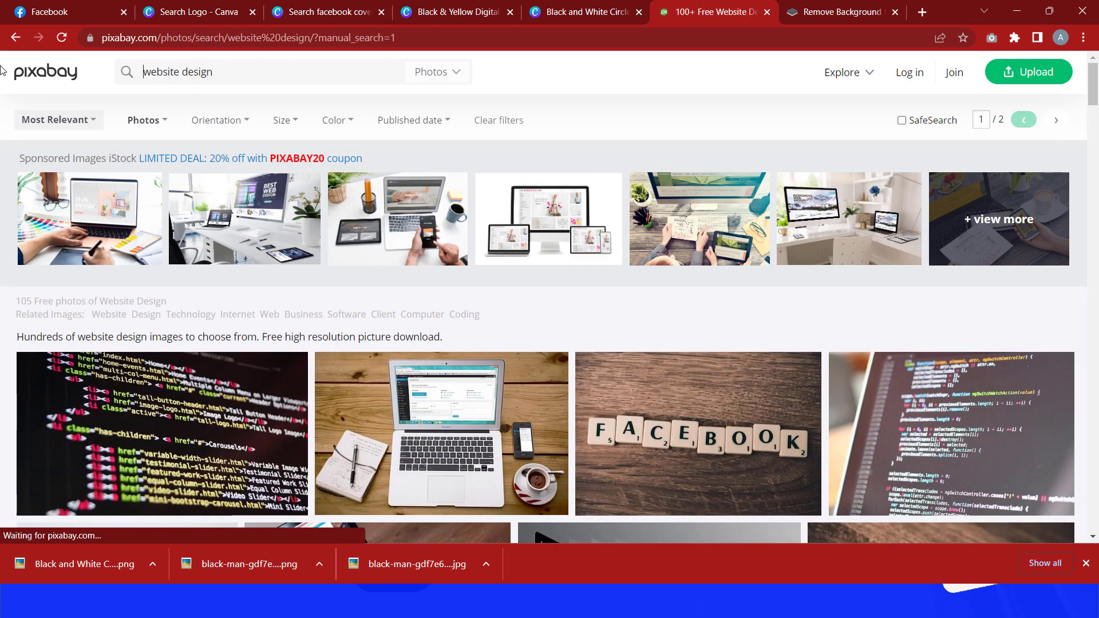
{"action": "scroll", "coordinate": [141, 197], "scroll_direction": "down", "scroll_amount": 5}
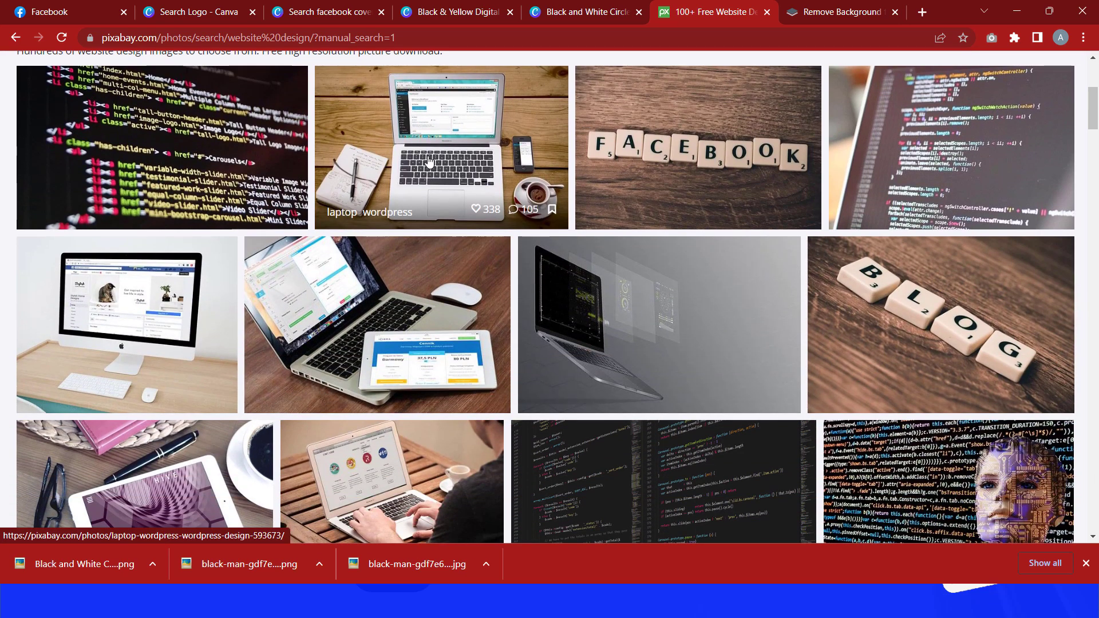
{"action": "left_click", "coordinate": [429, 162]}
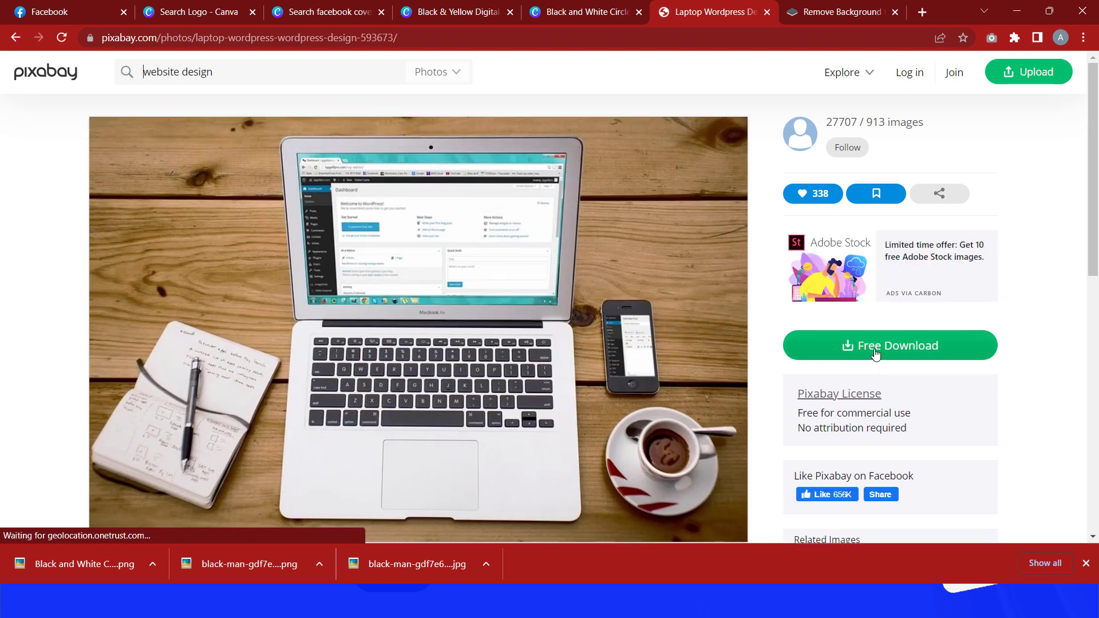
Step: Download the laptop photo as a 1920×1239 JPG
{"action": "left_click", "coordinate": [876, 356]}
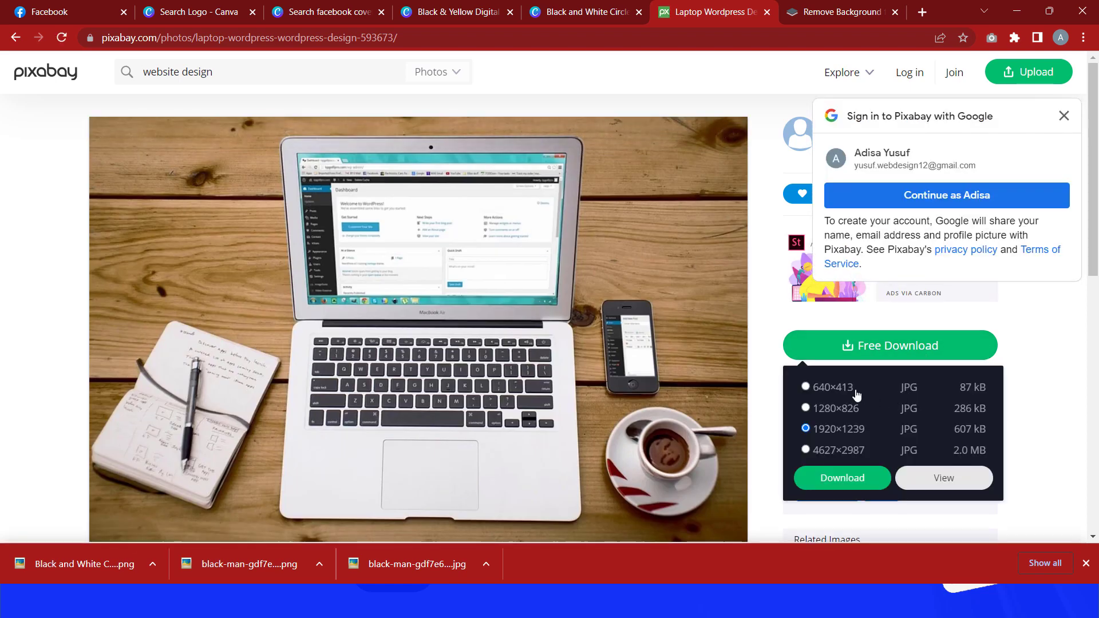
{"action": "left_click", "coordinate": [842, 475]}
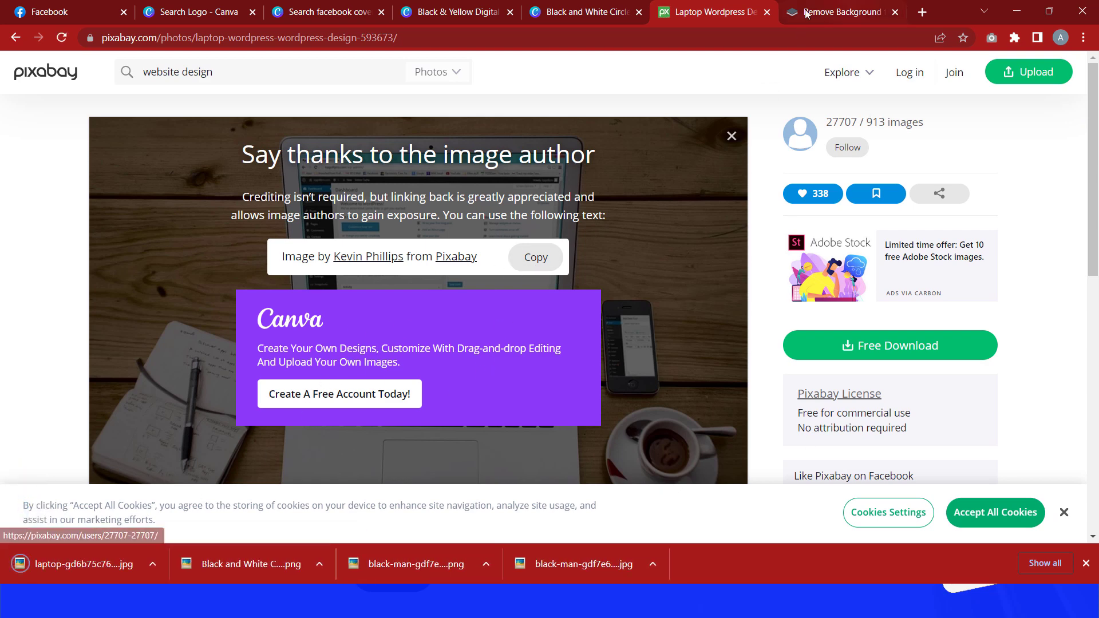
Step: Return to the Facebook cover design and place the downloaded laptop photo into the circular frame
{"action": "left_click", "coordinate": [572, 12]}
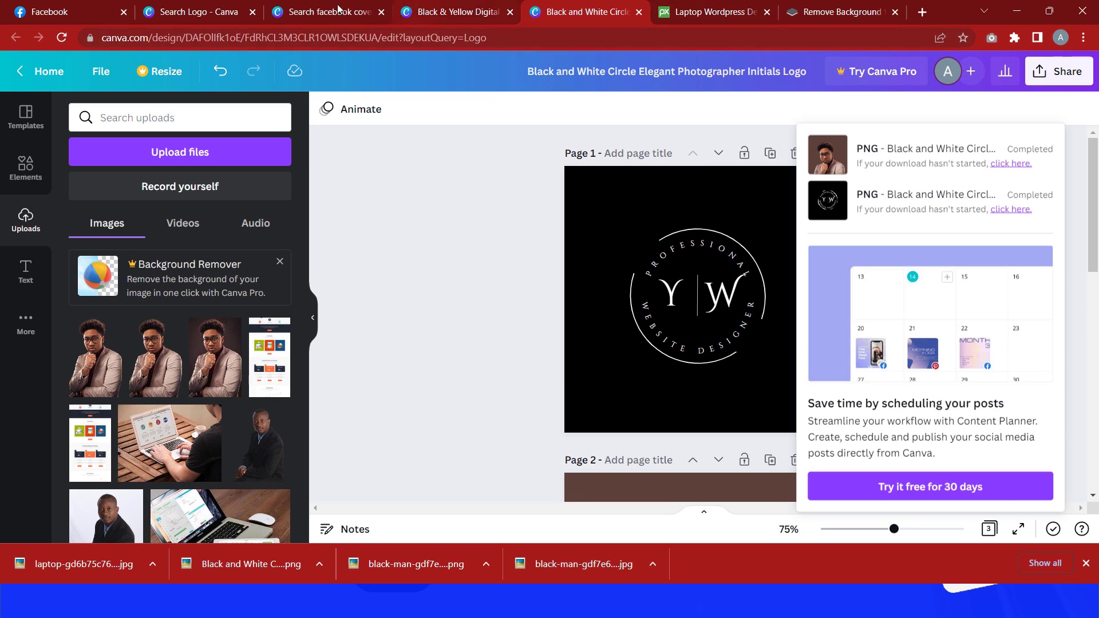
{"action": "left_click", "coordinate": [167, 7]}
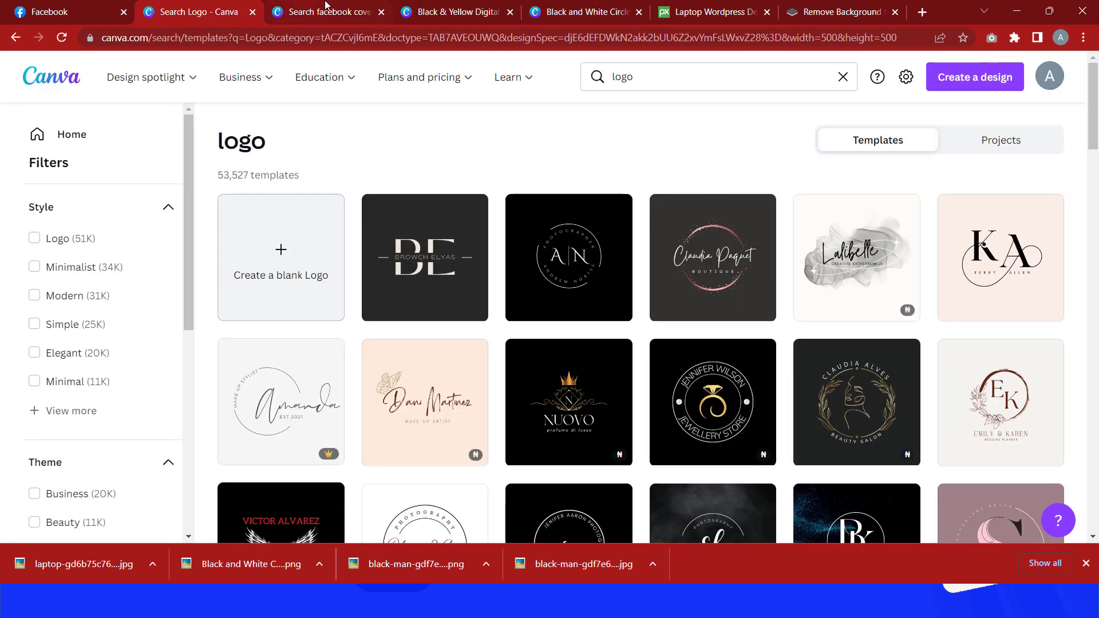
{"action": "left_click", "coordinate": [300, 12]}
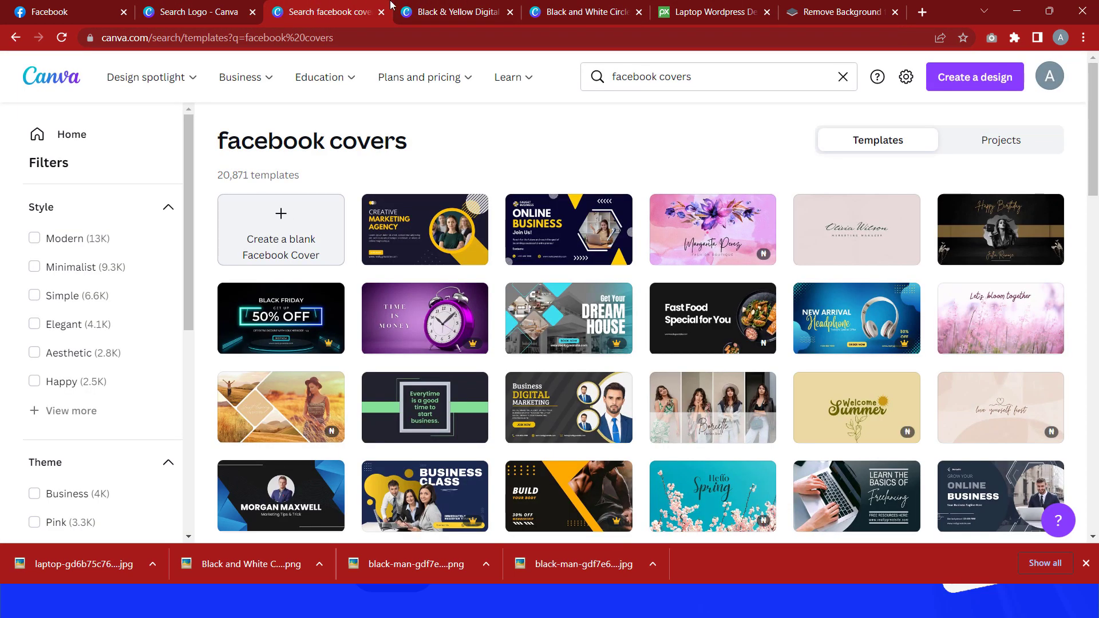
{"action": "left_click", "coordinate": [416, 7]}
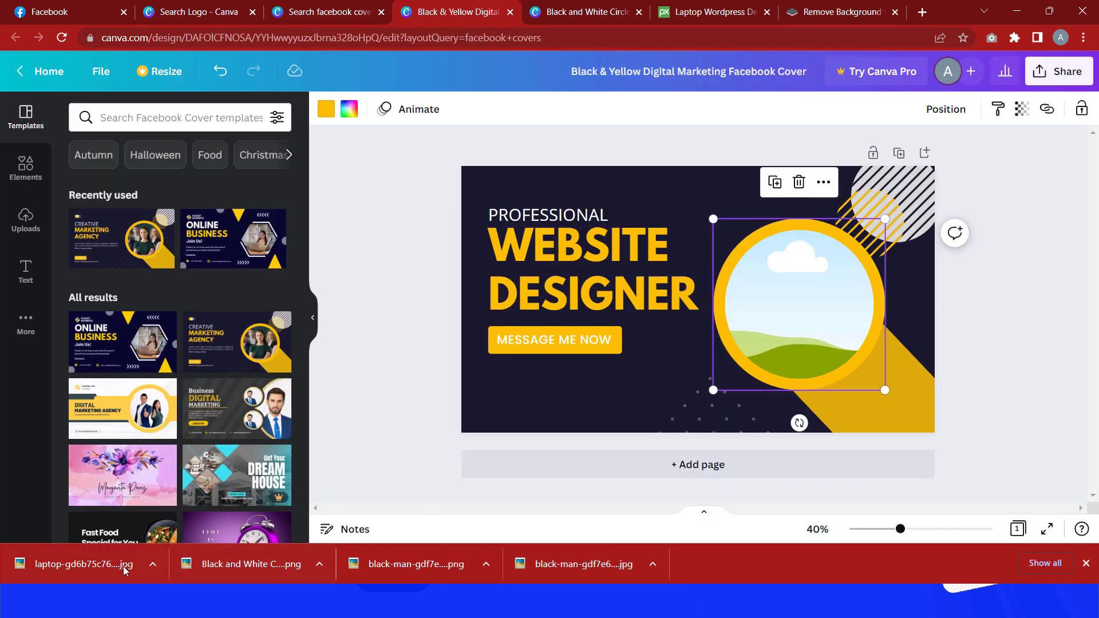
{"action": "left_click_drag", "start_coordinate": [124, 570], "coordinate": [741, 333]}
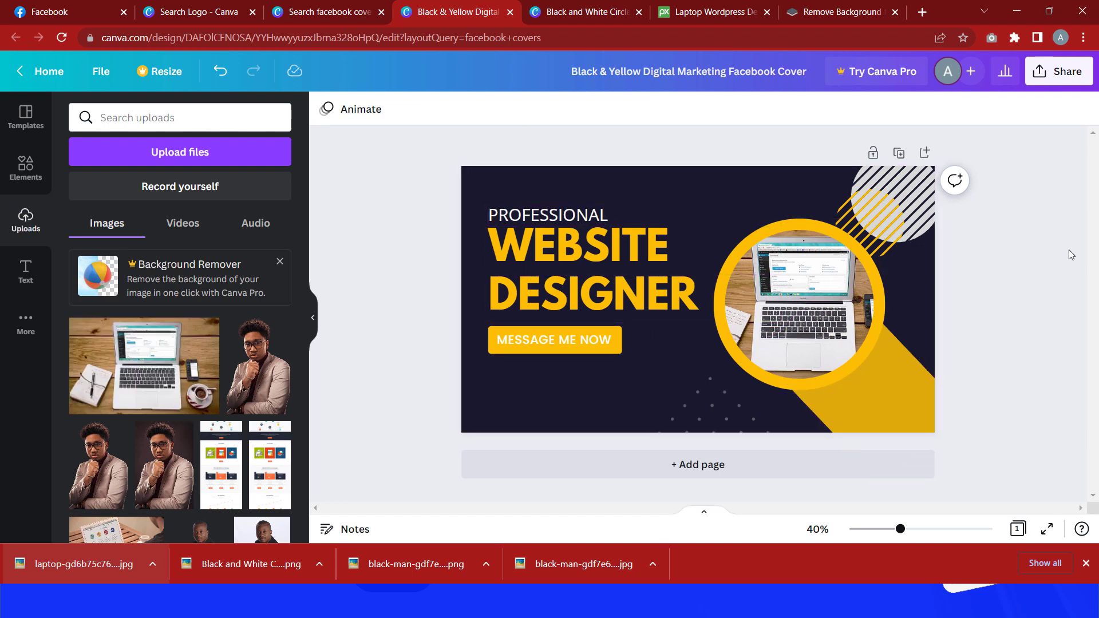
Step: Download the Facebook cover design as a PNG file
{"action": "left_click", "coordinate": [1060, 72]}
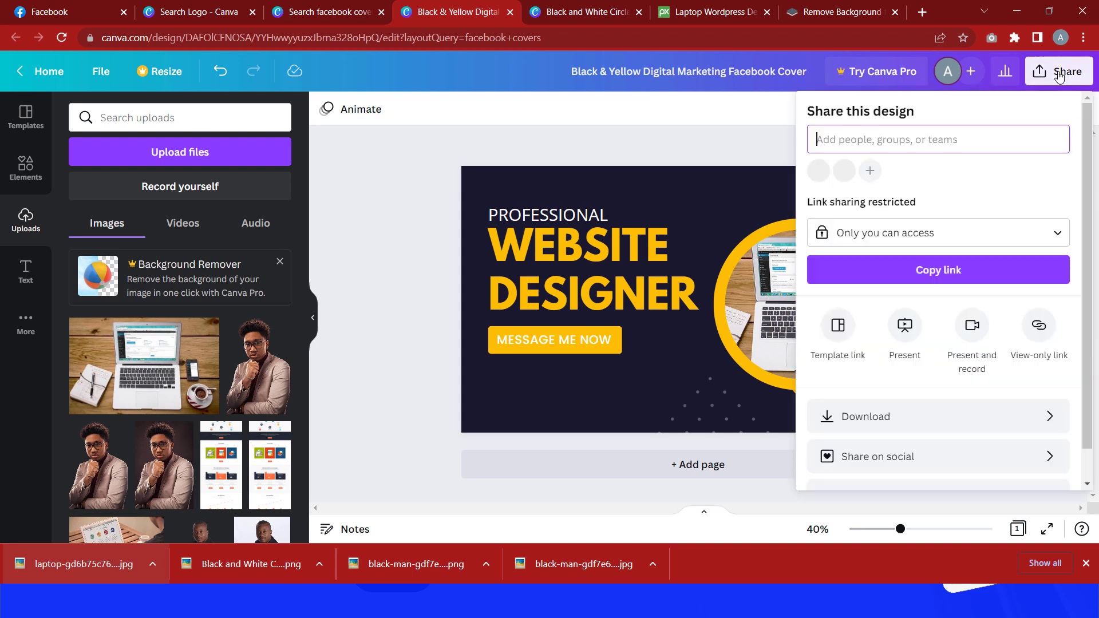
{"action": "left_click", "coordinate": [944, 416]}
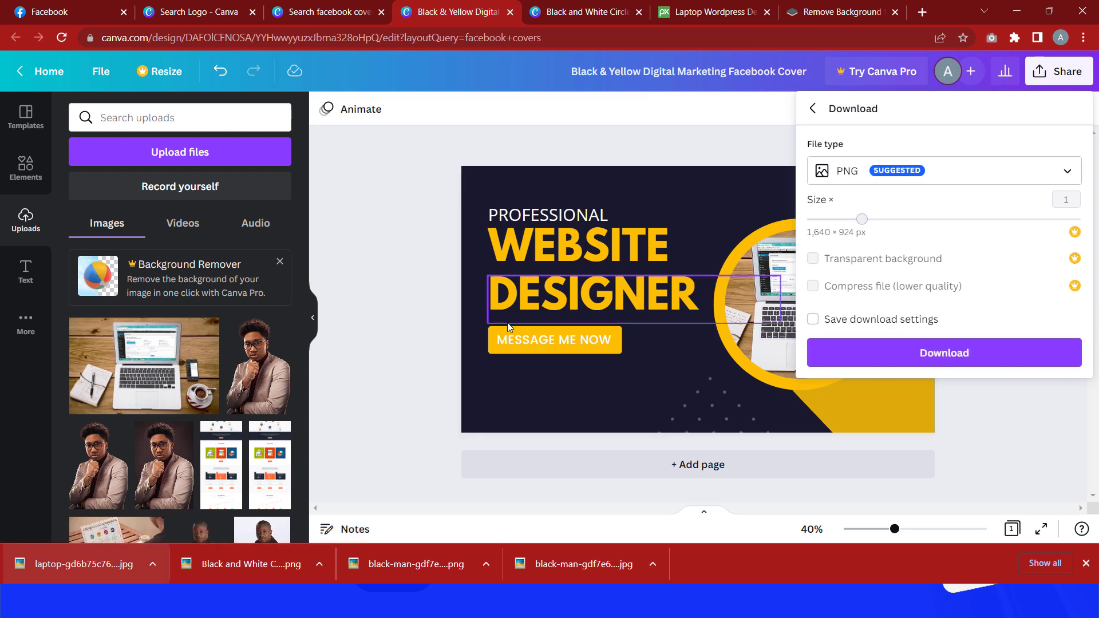
{"action": "left_click", "coordinate": [908, 365]}
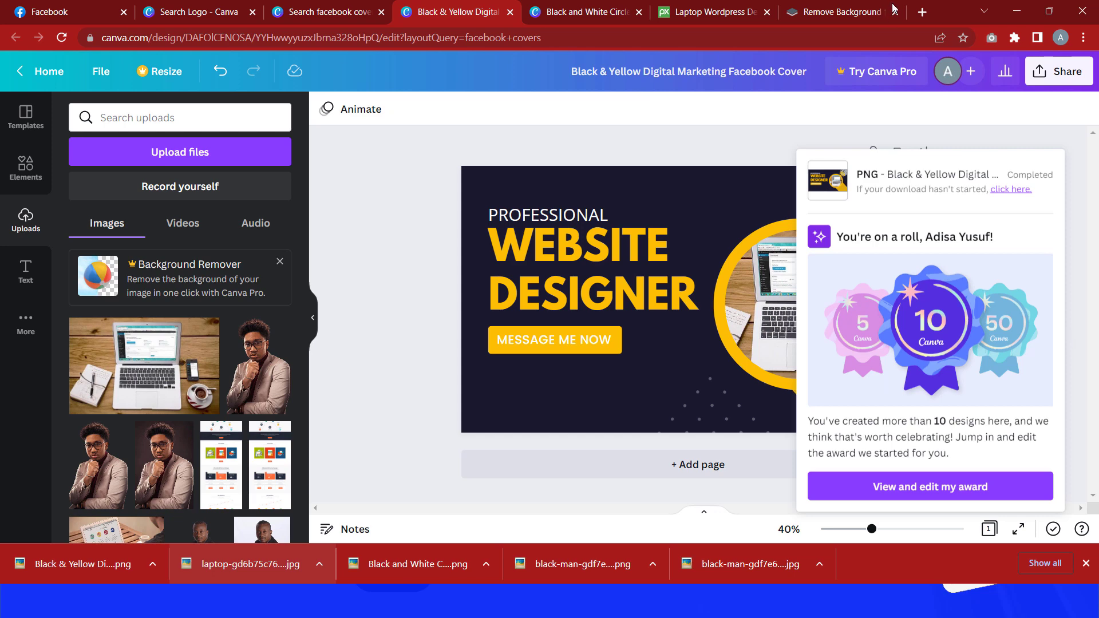
Step: Close all the Canva and Pixabay browser tabs, leaving only Facebook open
{"action": "left_click", "coordinate": [185, 6]}
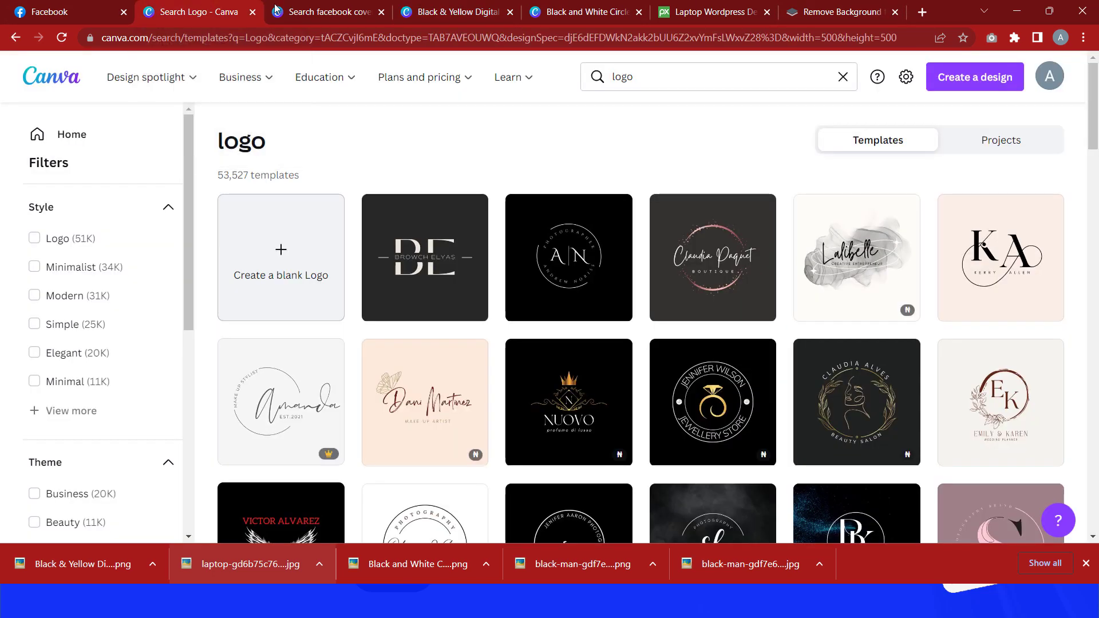
{"action": "left_click", "coordinate": [252, 11]}
{"action": "left_click", "coordinate": [253, 13]}
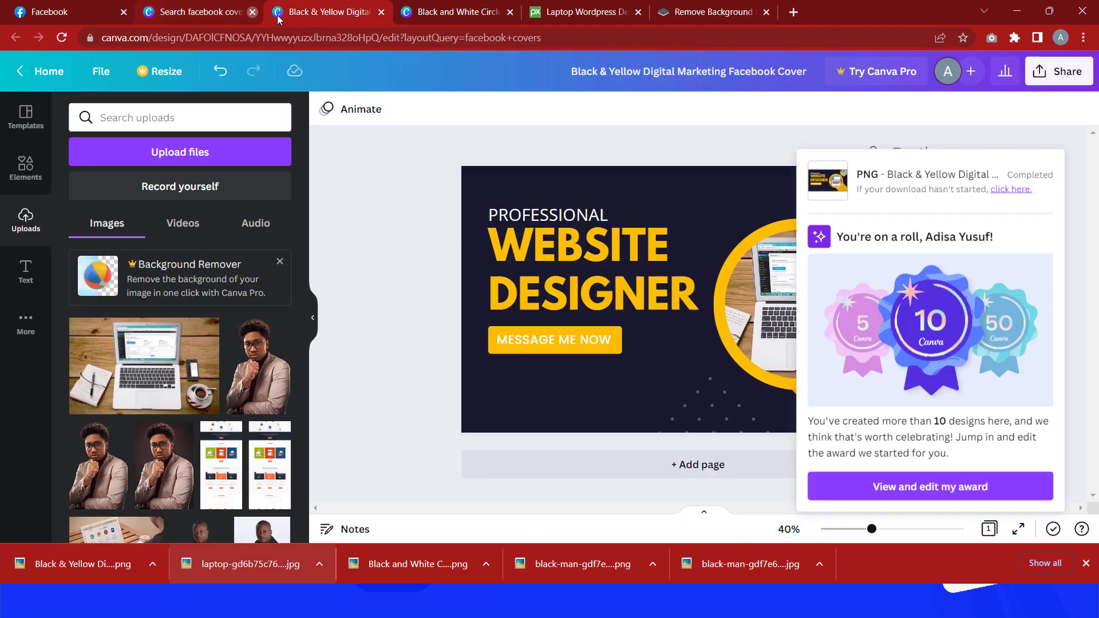
{"action": "key", "text": "ctrl+w"}
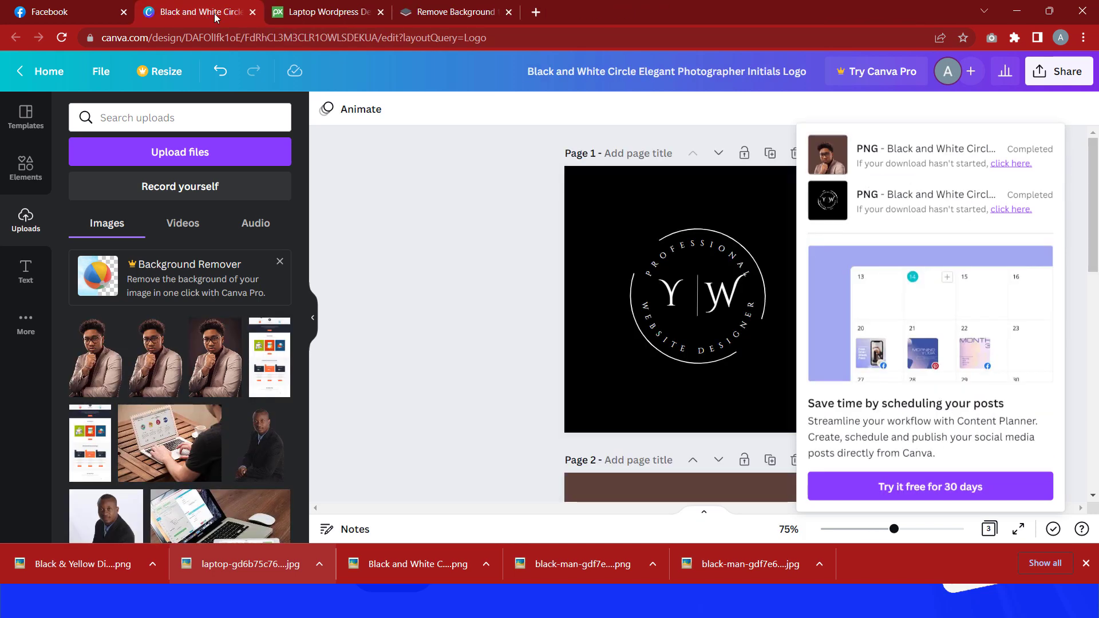
{"action": "left_click", "coordinate": [251, 12]}
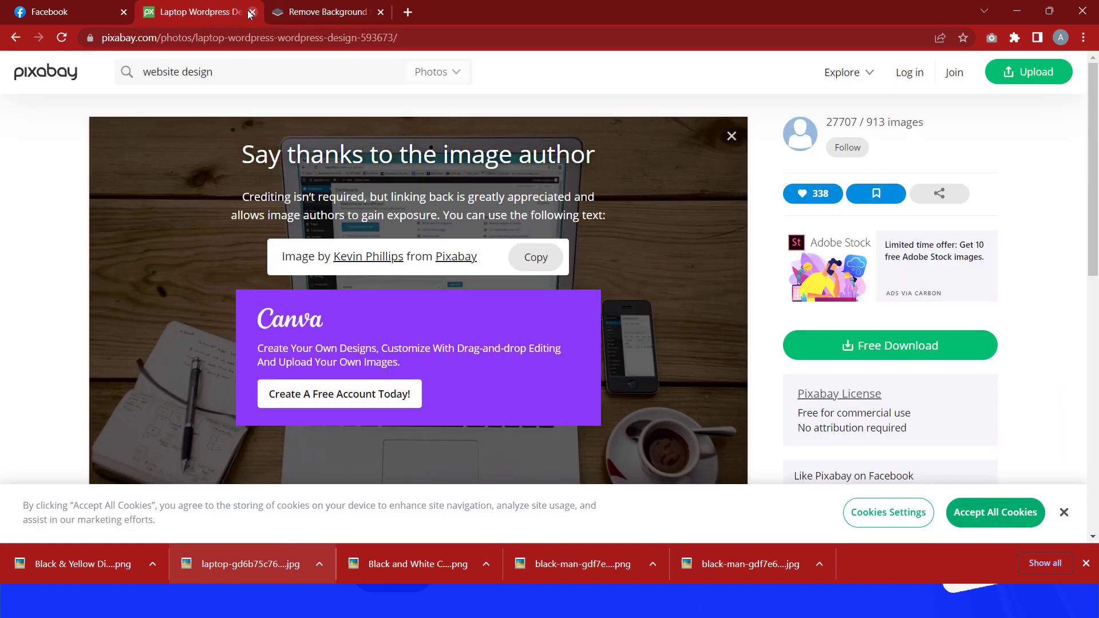
{"action": "left_click", "coordinate": [252, 12]}
{"action": "left_click", "coordinate": [254, 12]}
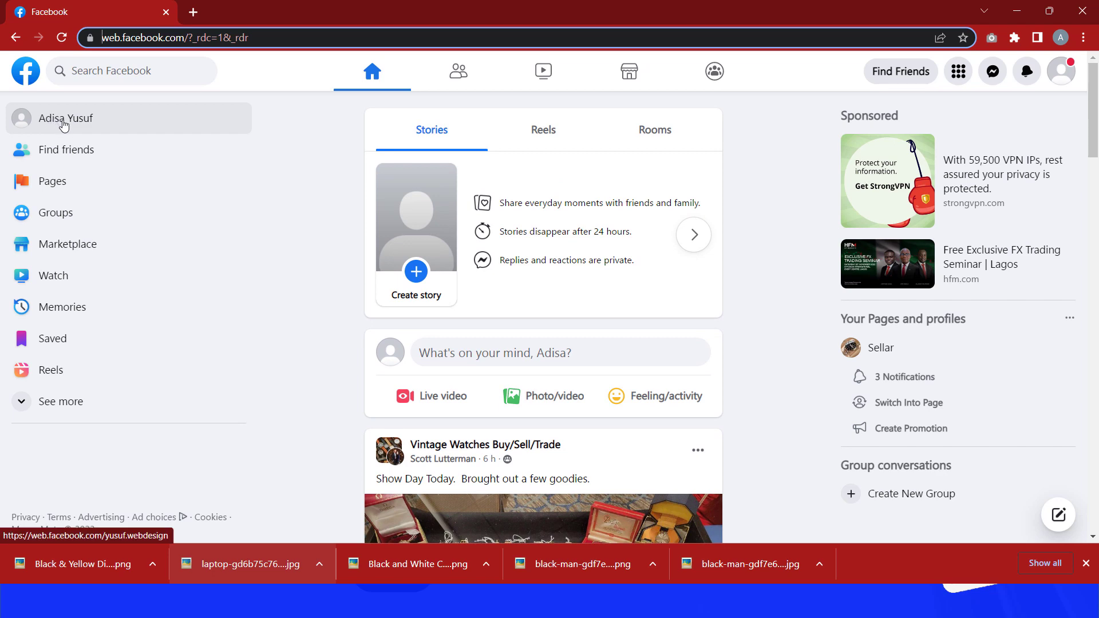
Step: Open the personal Facebook profile page and scroll through it
{"action": "left_click", "coordinate": [70, 125]}
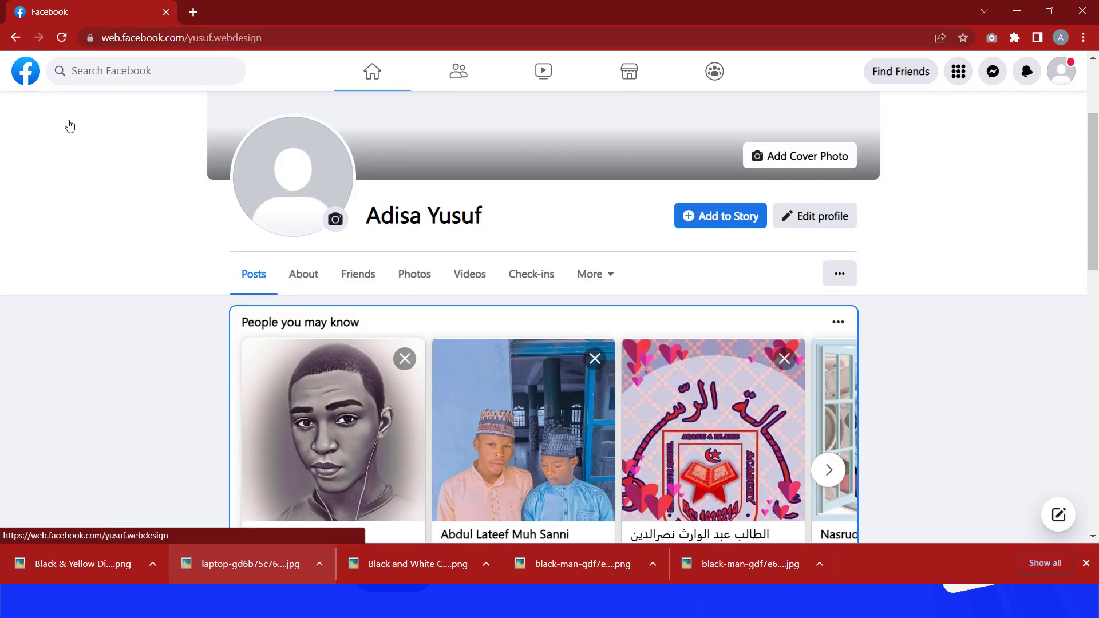
{"action": "scroll", "coordinate": [515, 277], "scroll_direction": "down", "scroll_amount": 3}
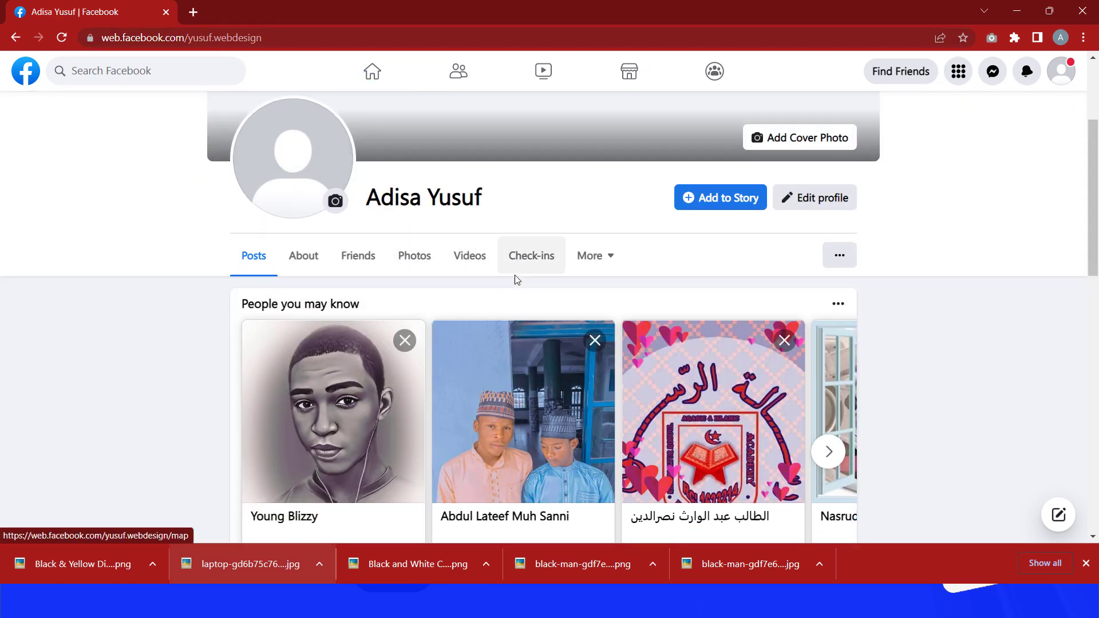
{"action": "scroll", "coordinate": [441, 280], "scroll_direction": "down", "scroll_amount": 2}
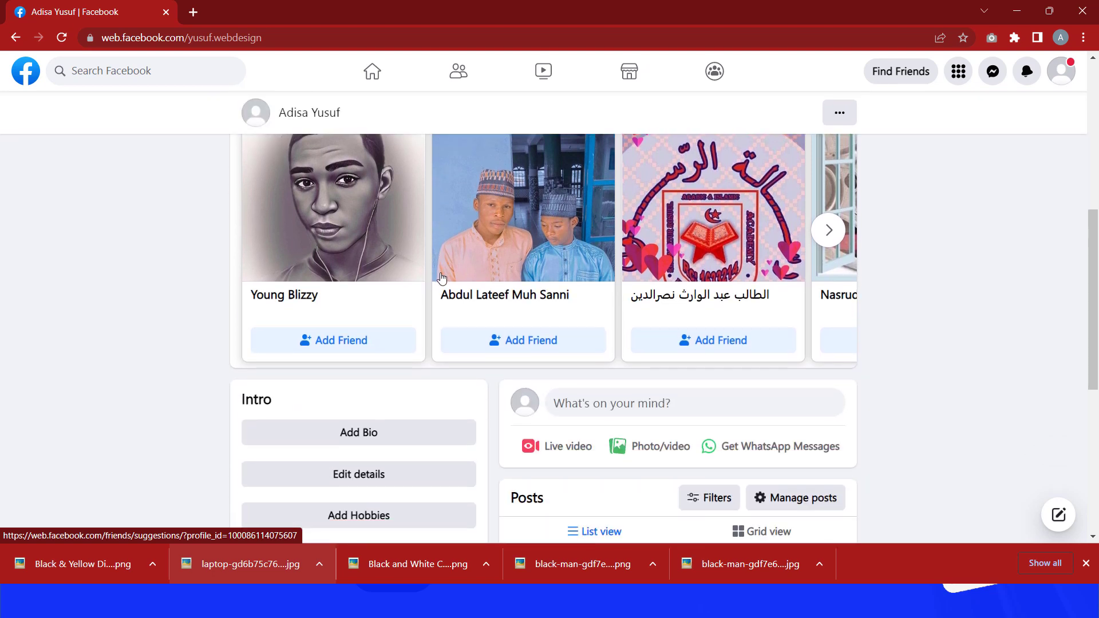
{"action": "scroll", "coordinate": [443, 278], "scroll_direction": "down", "scroll_amount": 3}
{"action": "scroll", "coordinate": [443, 278], "scroll_direction": "up", "scroll_amount": 1}
{"action": "scroll", "coordinate": [441, 278], "scroll_direction": "up", "scroll_amount": 6}
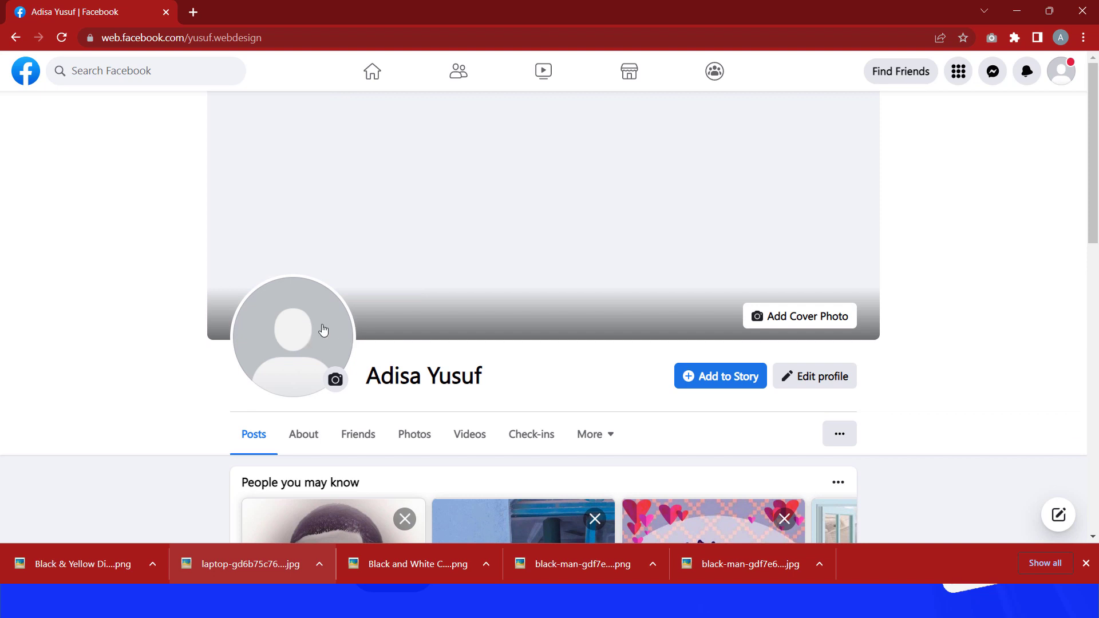
Step: Upload the downloaded Black and White Circle Elegant portrait PNG as the profile picture and save it
{"action": "left_click", "coordinate": [310, 340]}
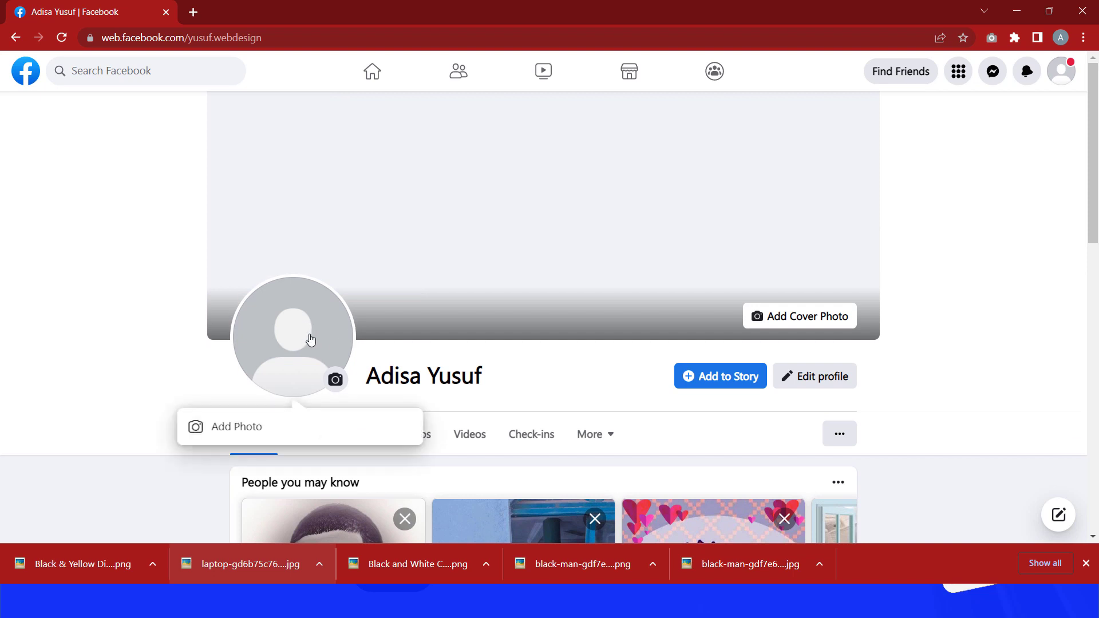
{"action": "left_click", "coordinate": [274, 430]}
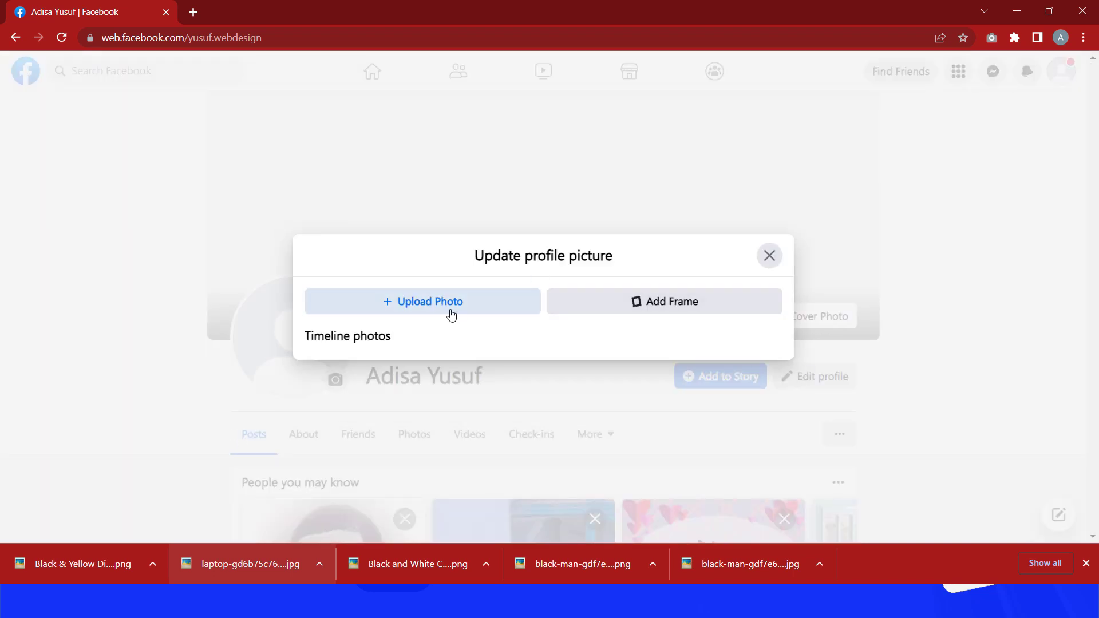
{"action": "left_click", "coordinate": [435, 301]}
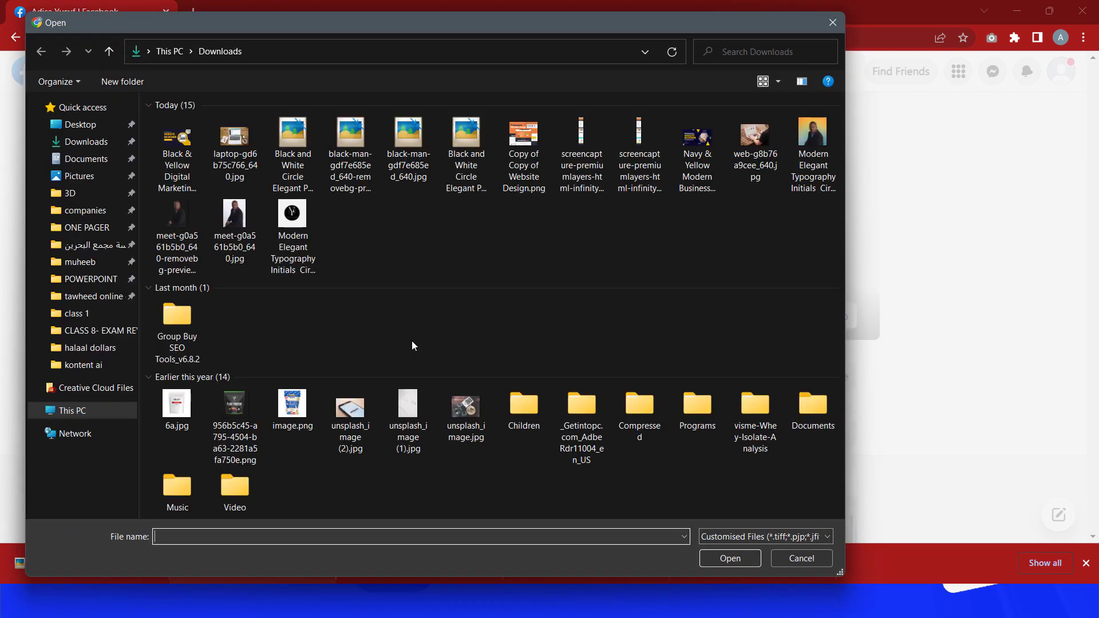
{"action": "left_click", "coordinate": [294, 156]}
{"action": "left_click", "coordinate": [721, 561]}
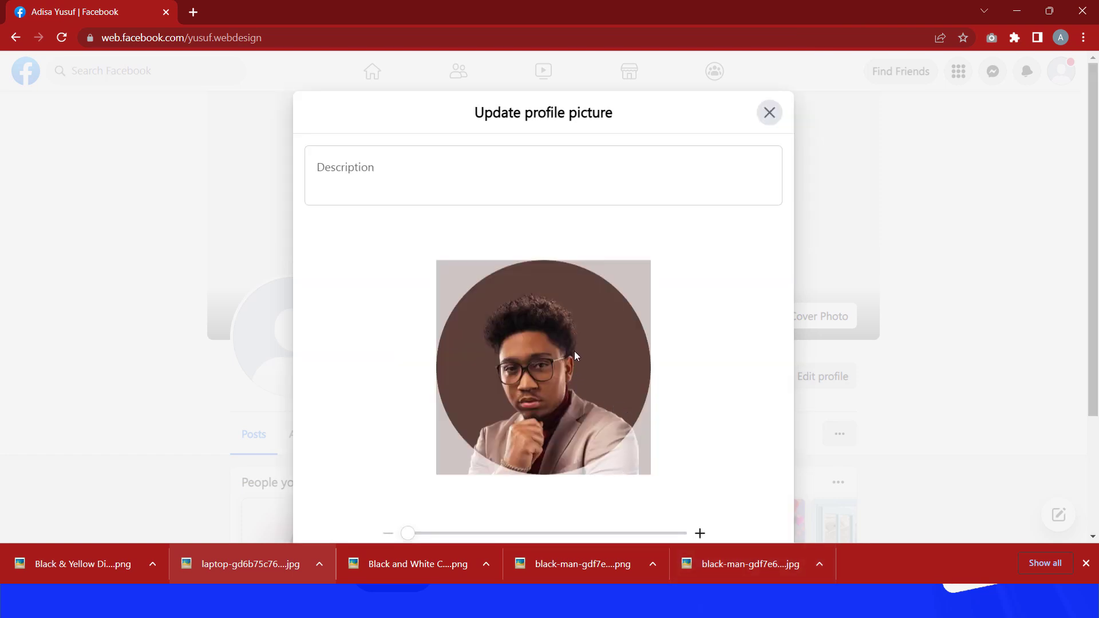
{"action": "scroll", "coordinate": [687, 381], "scroll_direction": "down", "scroll_amount": 2}
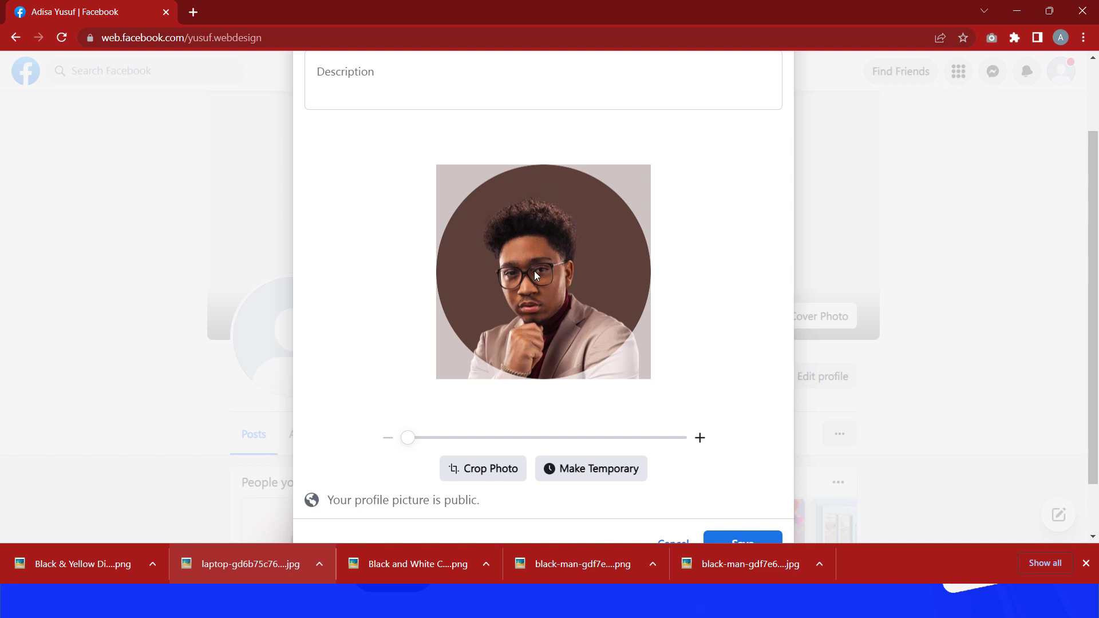
{"action": "scroll", "coordinate": [807, 303], "scroll_direction": "down", "scroll_amount": 1}
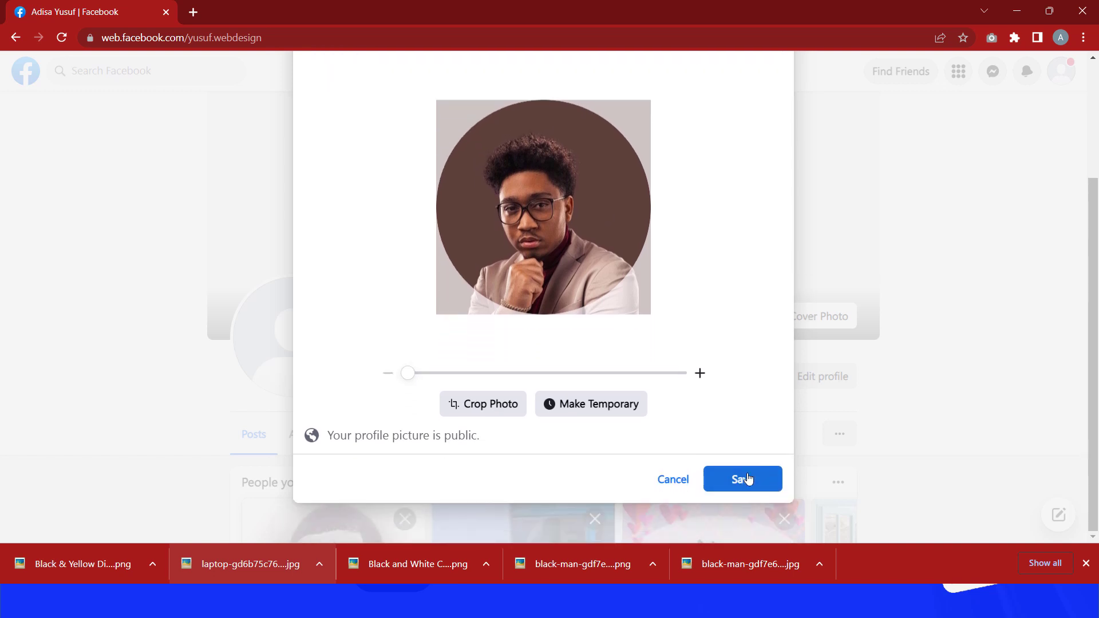
{"action": "left_click", "coordinate": [741, 483]}
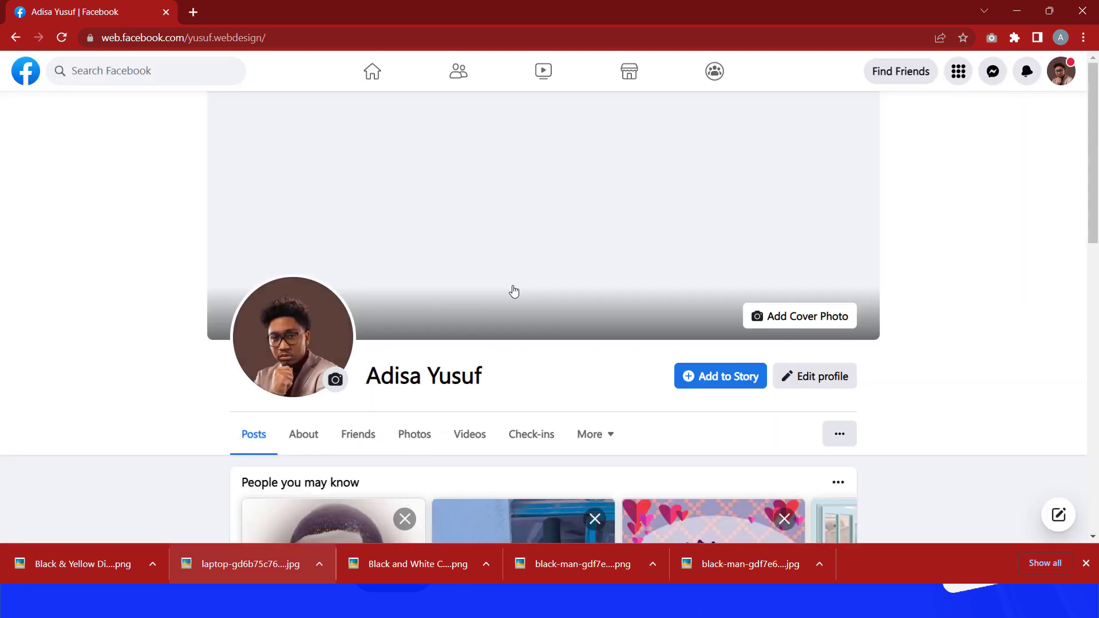
Step: Upload the Black & Yellow Digital Marketing Facebook Cover PNG from Downloads as the profile's cover photo
{"action": "left_click", "coordinate": [444, 230]}
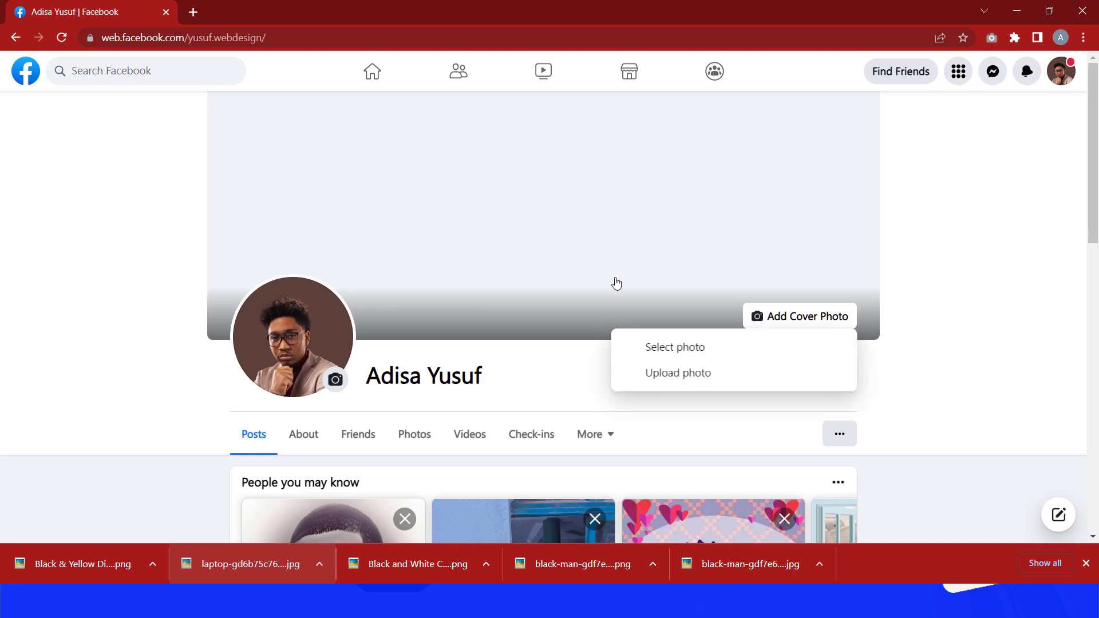
{"action": "left_click", "coordinate": [667, 374]}
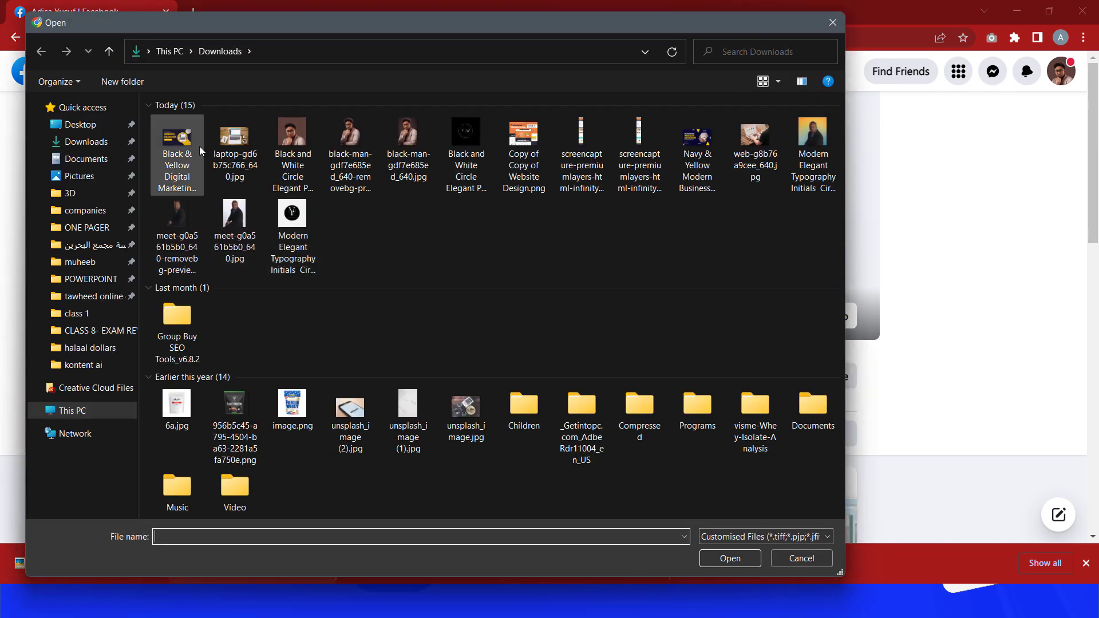
{"action": "left_click", "coordinate": [188, 154]}
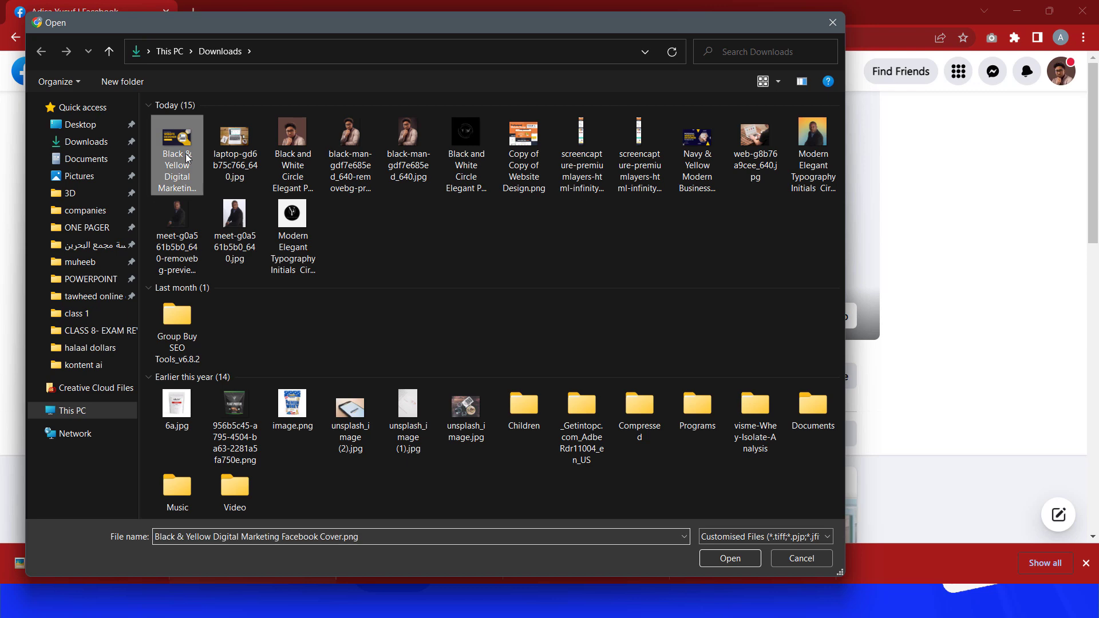
{"action": "left_click", "coordinate": [730, 559]}
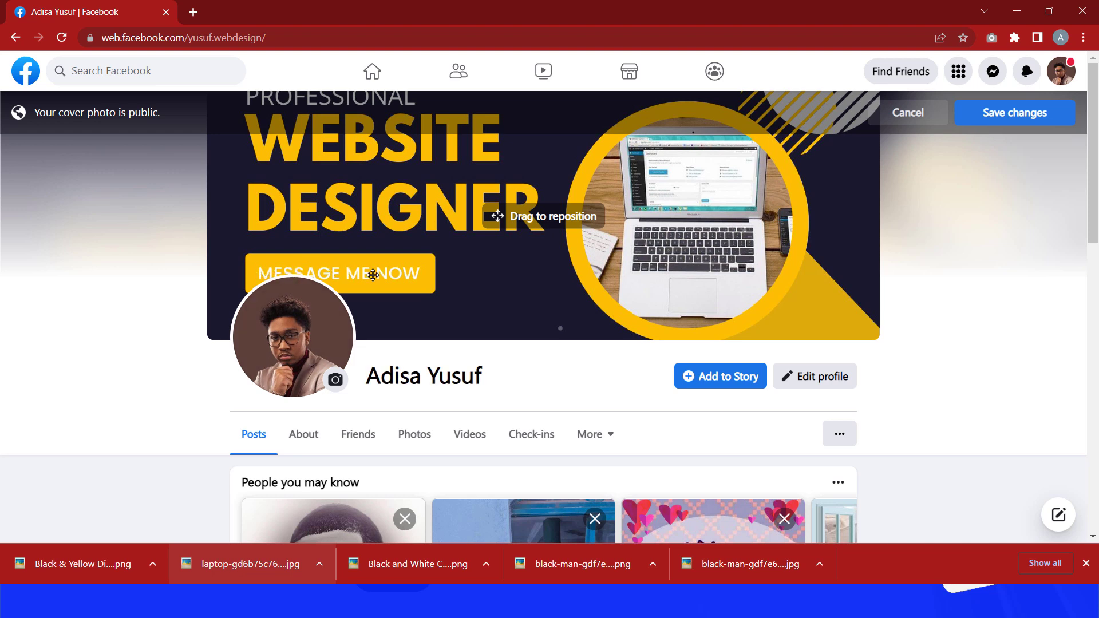
Step: Reposition the cover image so the PROFESSIONAL WEBSITE DESIGNER heading fits in view, then save the changes
{"action": "mouse_move", "coordinate": [543, 288]}
{"action": "left_mouse_down"}
{"action": "mouse_move", "coordinate": [542, 353]}
{"action": "mouse_move", "coordinate": [543, 180]}
{"action": "mouse_move", "coordinate": [545, 229]}
{"action": "left_mouse_up"}
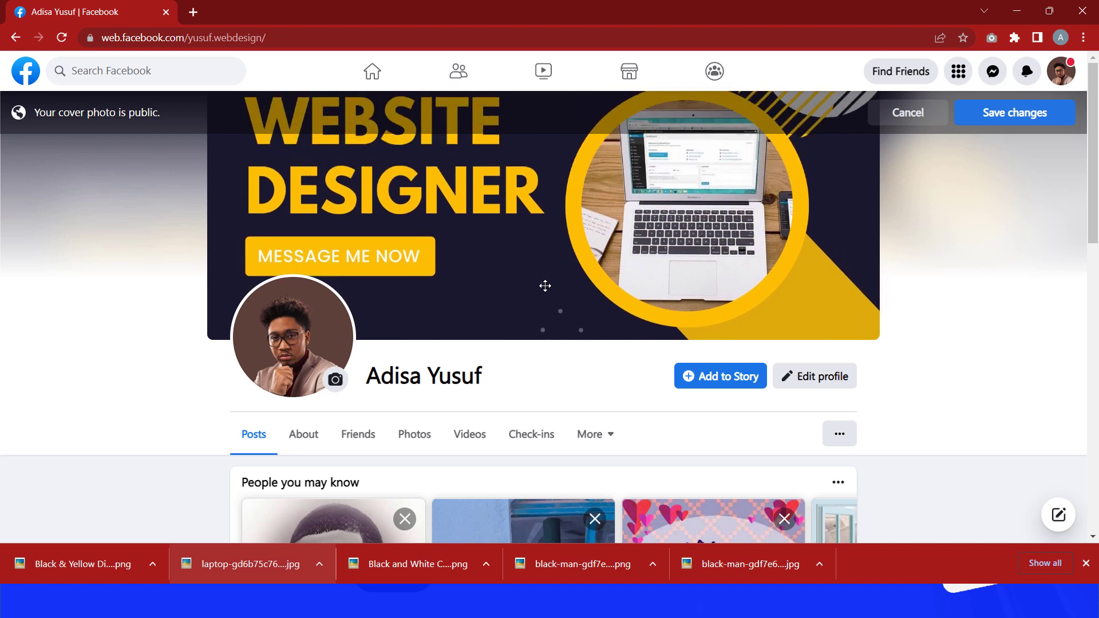
{"action": "left_click_drag", "start_coordinate": [545, 285], "coordinate": [545, 309]}
{"action": "left_click_drag", "start_coordinate": [471, 296], "coordinate": [470, 296]}
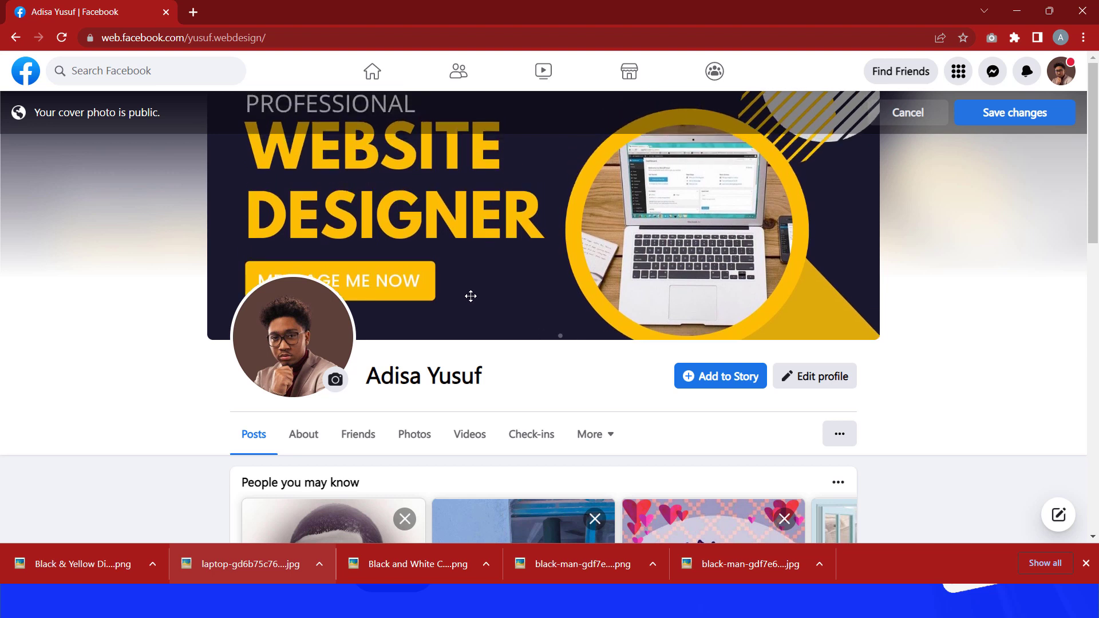
{"action": "key", "text": "Down"}
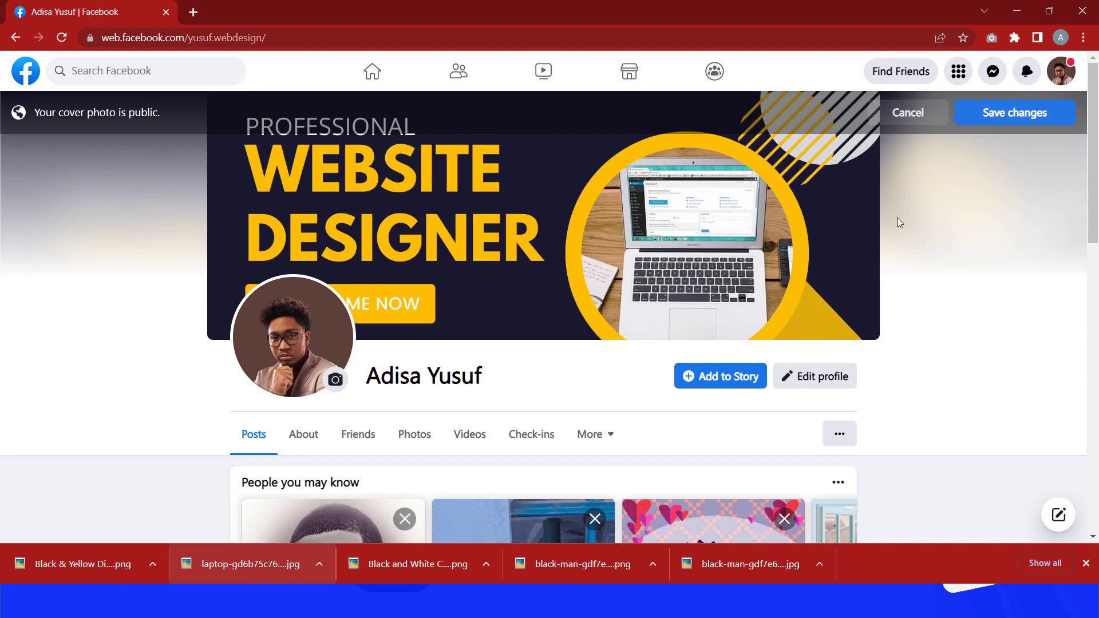
{"action": "left_click", "coordinate": [1017, 117]}
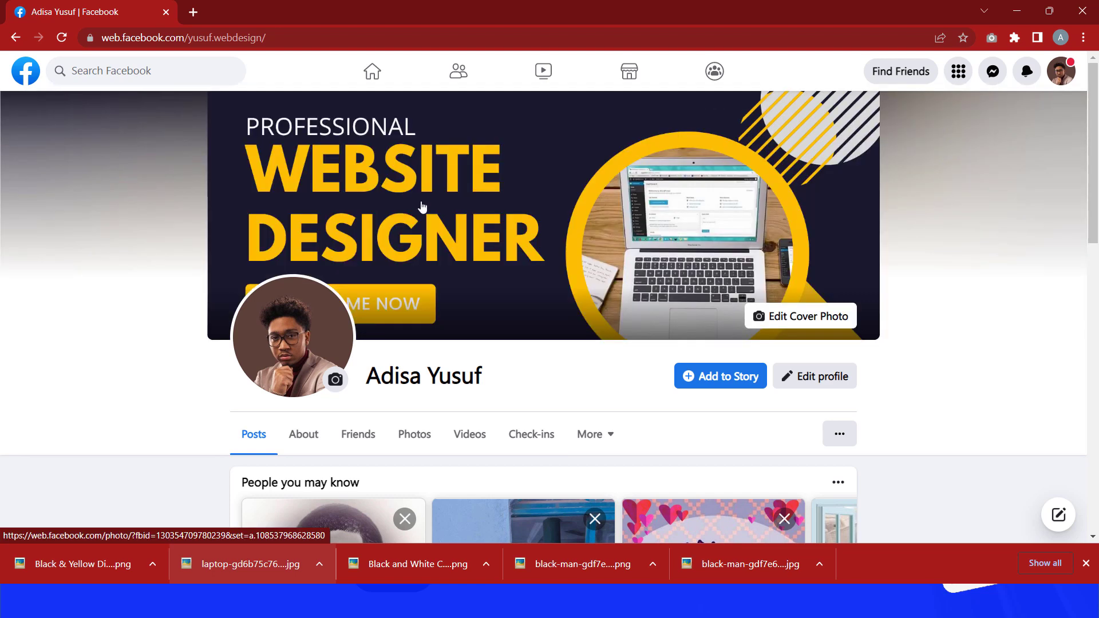
Step: Scroll through the profile page to review the new cover photo and profile picture
{"action": "scroll", "coordinate": [424, 203], "scroll_direction": "down", "scroll_amount": 2}
{"action": "scroll", "coordinate": [424, 203], "scroll_direction": "up", "scroll_amount": 2}
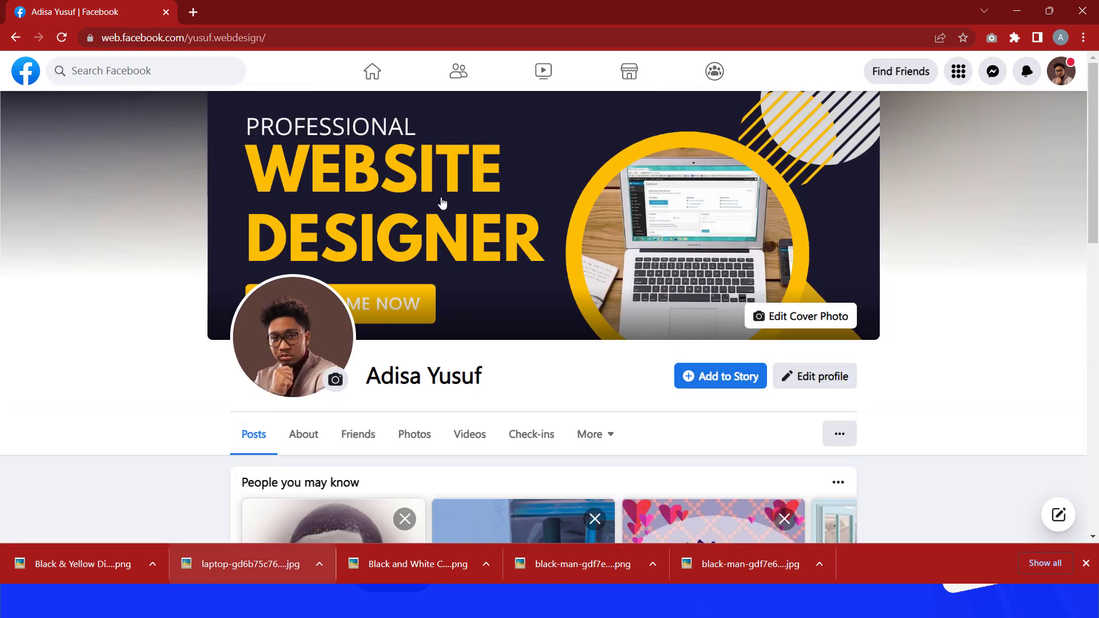
{"action": "scroll", "coordinate": [424, 270], "scroll_direction": "down", "scroll_amount": 3}
{"action": "scroll", "coordinate": [423, 270], "scroll_direction": "down", "scroll_amount": 6}
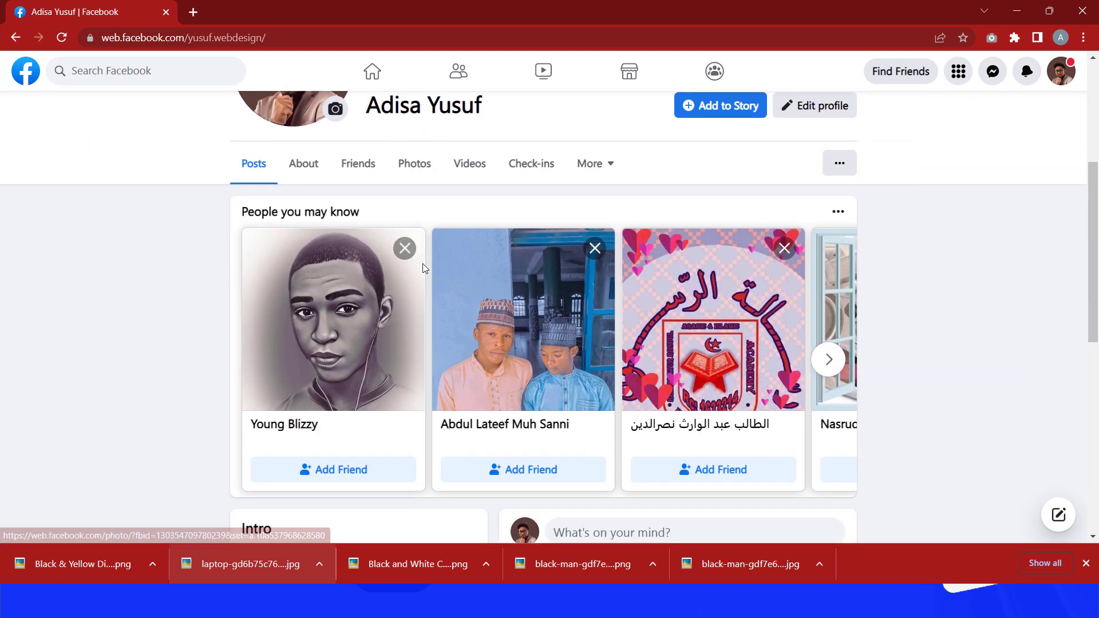
{"action": "scroll", "coordinate": [427, 260], "scroll_direction": "down", "scroll_amount": 1}
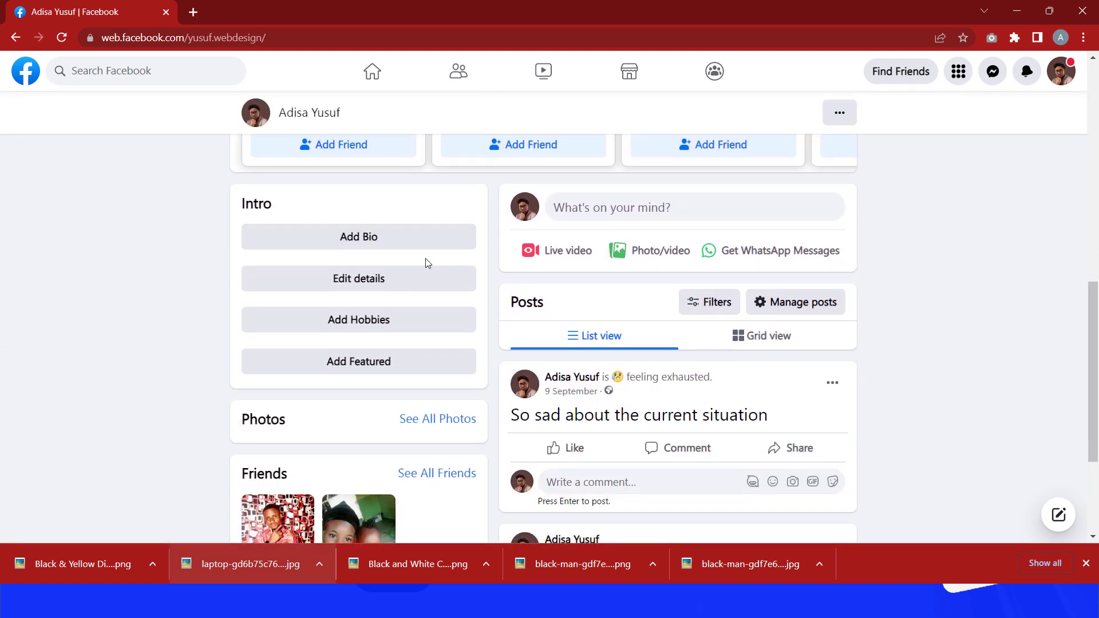
{"action": "scroll", "coordinate": [426, 257], "scroll_direction": "down", "scroll_amount": 2}
{"action": "scroll", "coordinate": [429, 259], "scroll_direction": "up", "scroll_amount": 4}
{"action": "scroll", "coordinate": [428, 252], "scroll_direction": "up", "scroll_amount": 8}
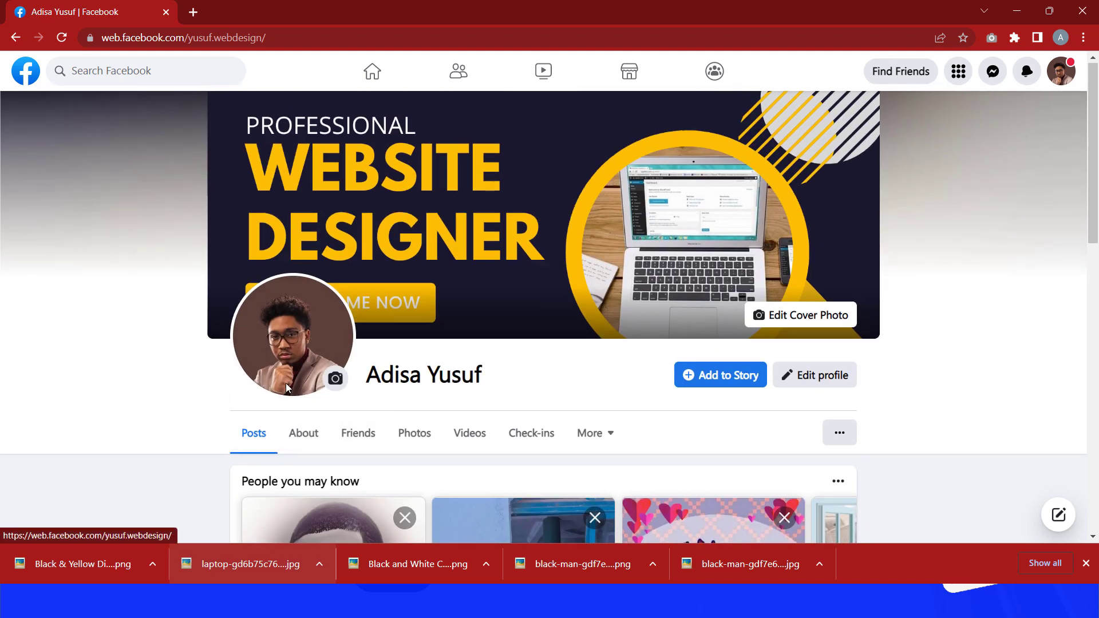
Step: Add the bio "I help small businesses grow by designing high converting websites" to the Intro and save it
{"action": "scroll", "coordinate": [329, 380], "scroll_direction": "down", "scroll_amount": 8}
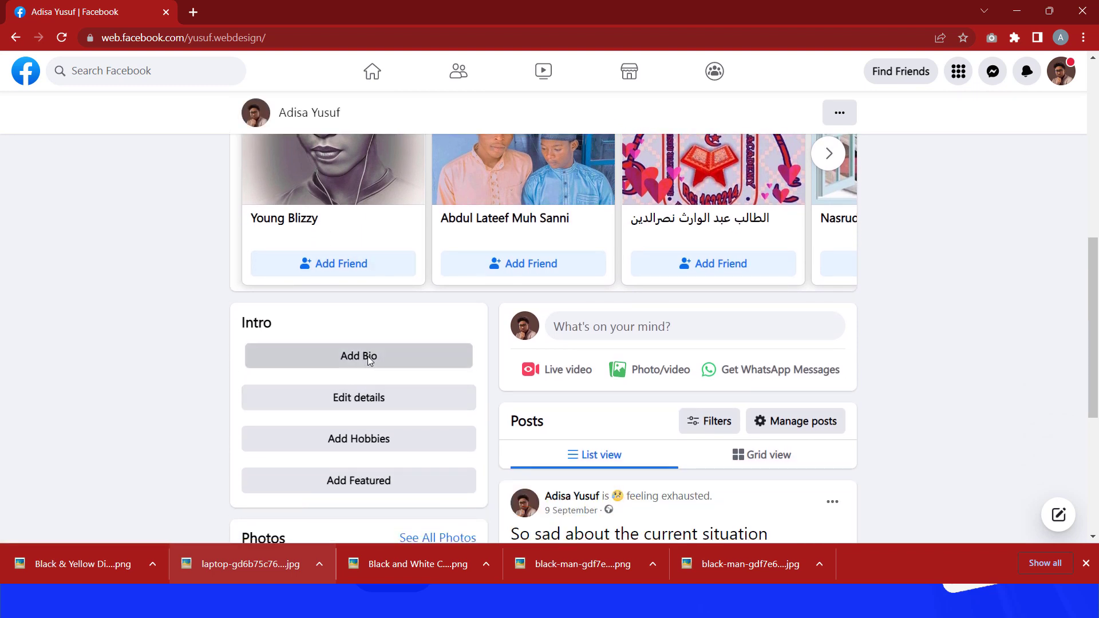
{"action": "left_click", "coordinate": [367, 356]}
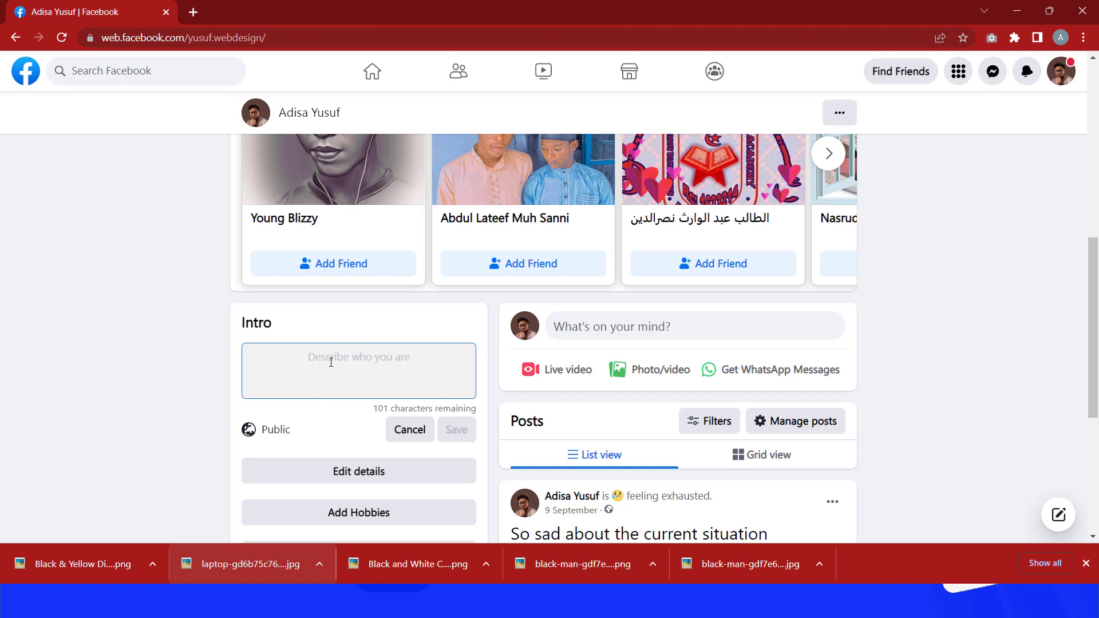
{"action": "type", "text": "I he"}
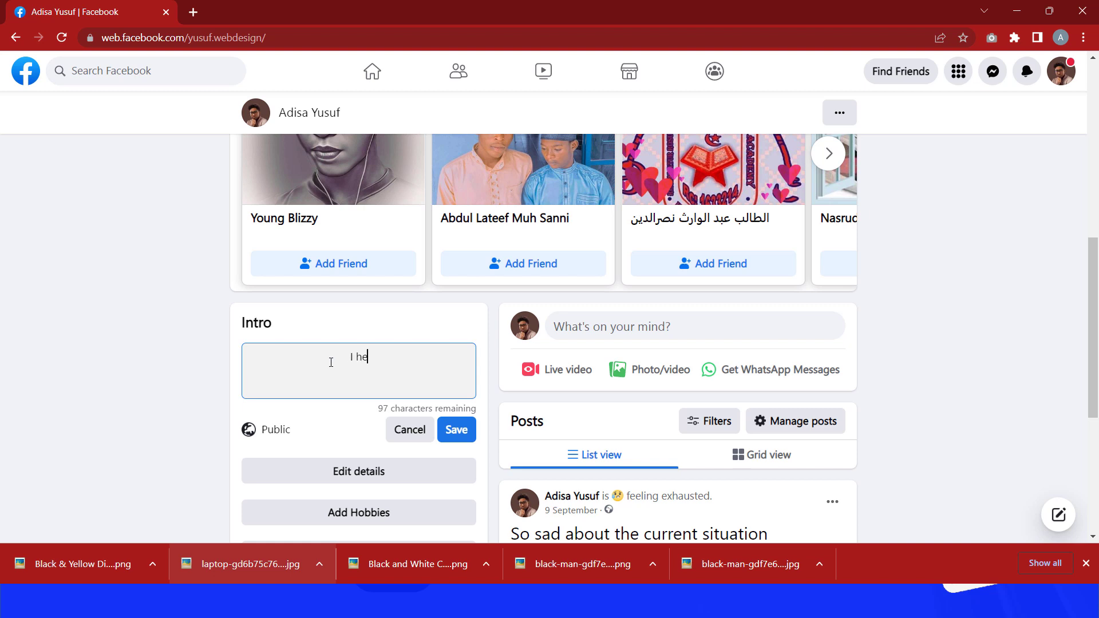
{"action": "type", "text": "lp small businesses grow by design "}
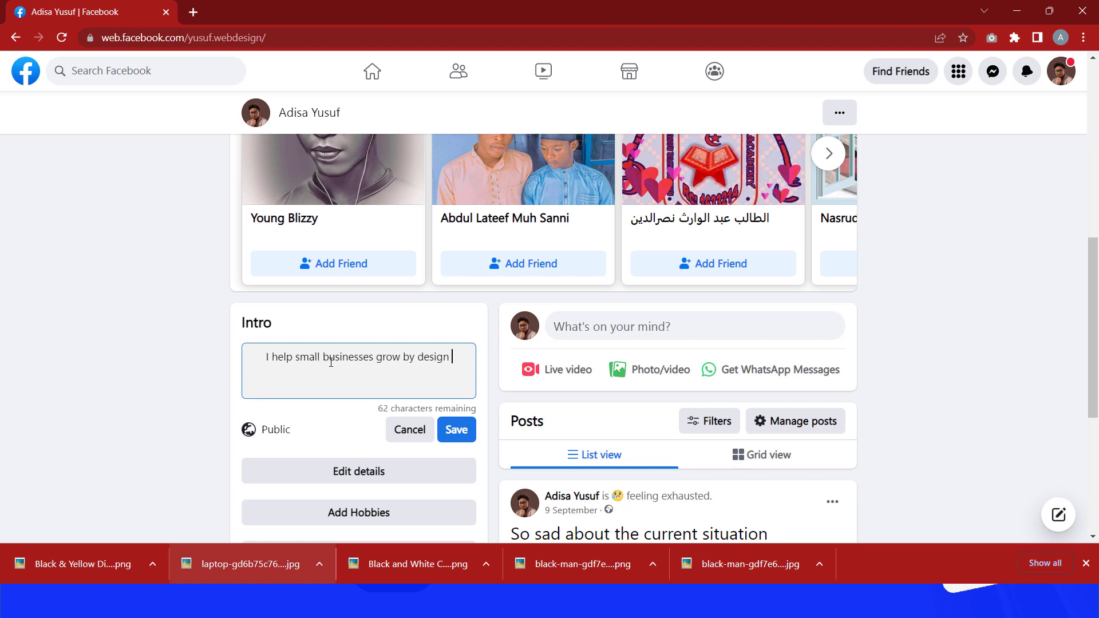
{"action": "type", "text": "high con"}
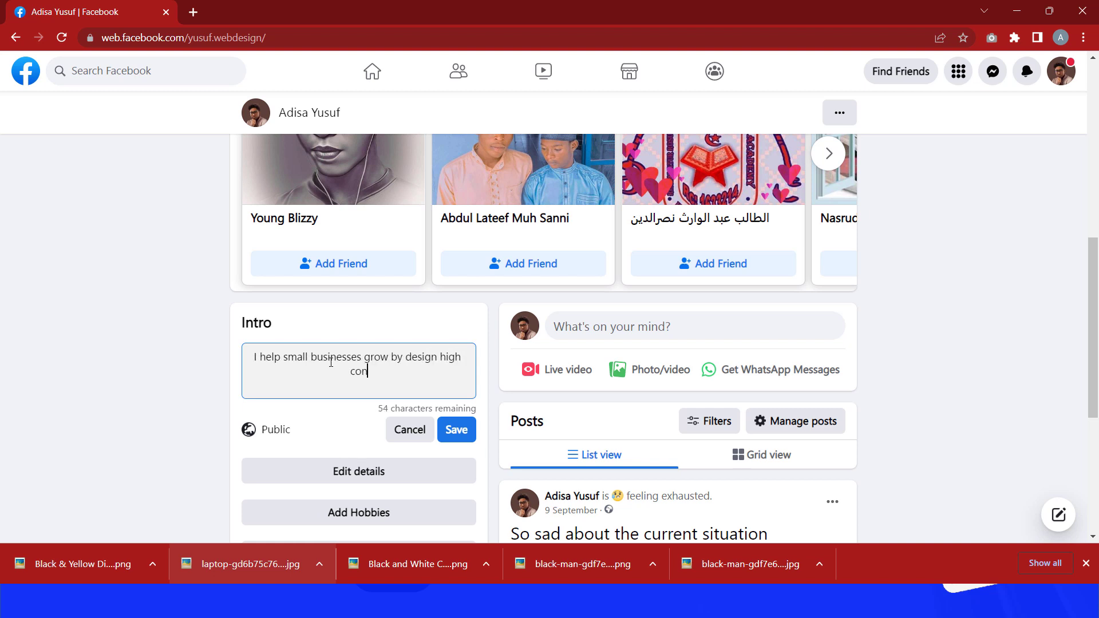
{"action": "type", "text": "verting websites"}
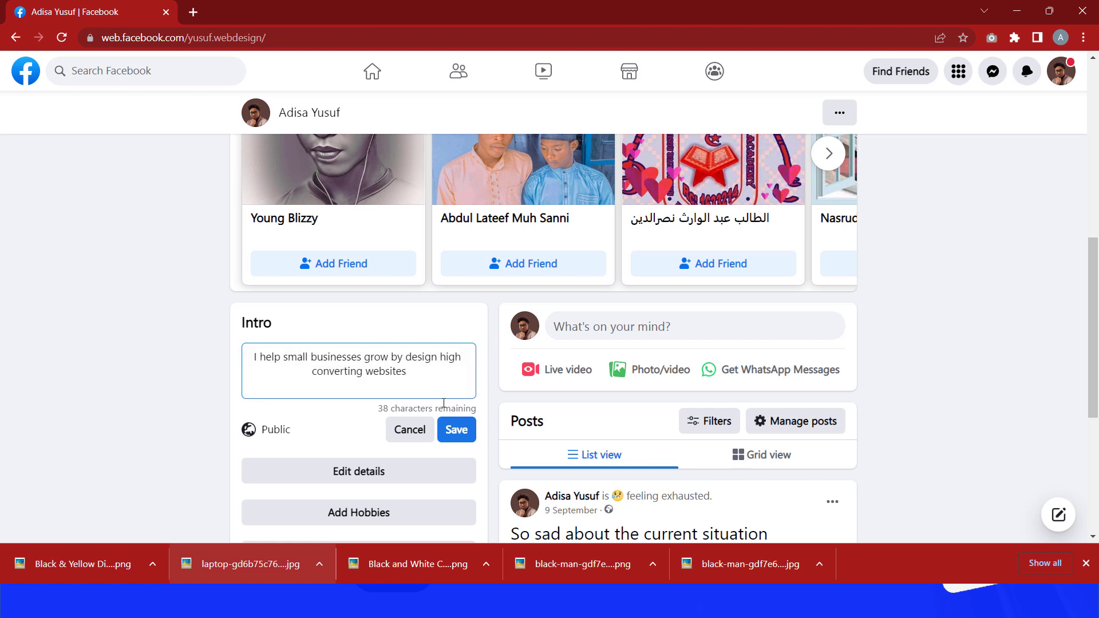
{"action": "left_click", "coordinate": [433, 356]}
{"action": "type", "text": "ing"}
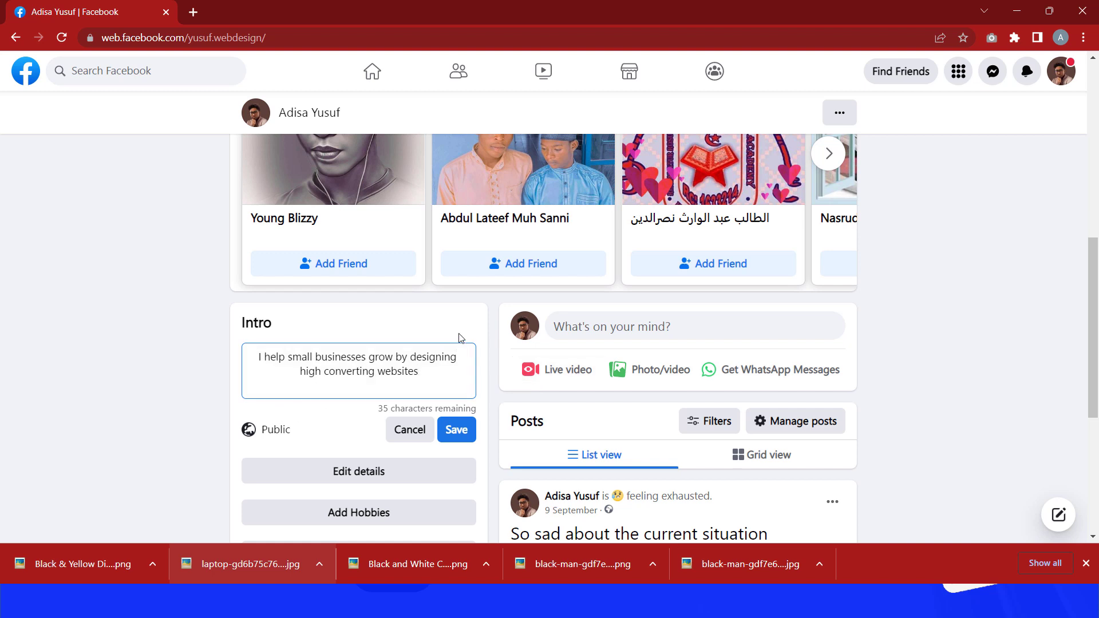
{"action": "left_click", "coordinate": [463, 431]}
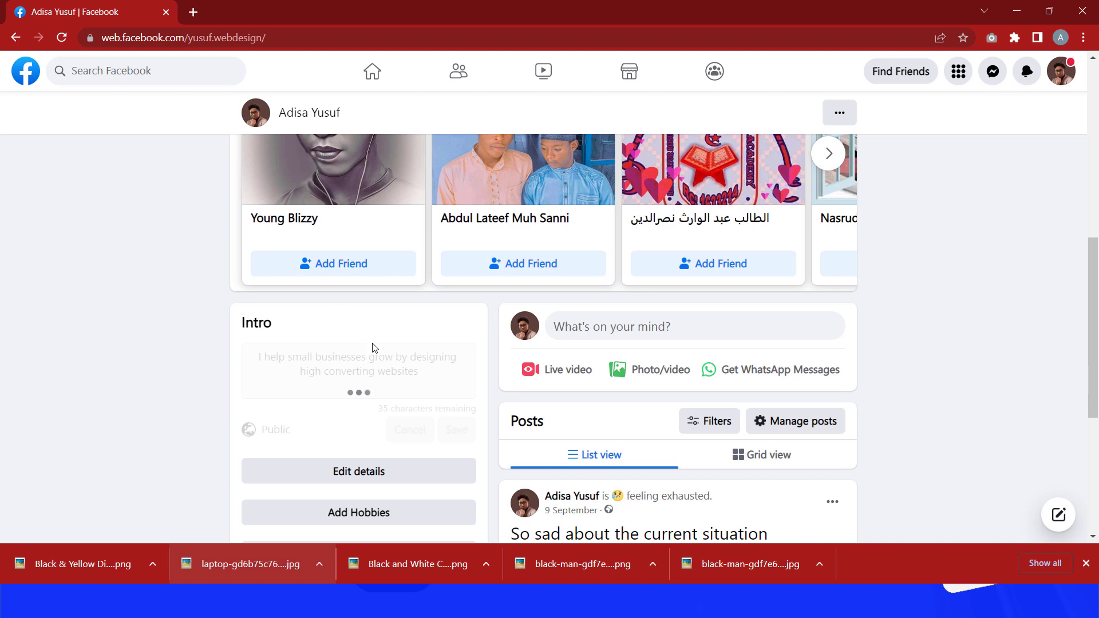
Step: Open the profile's About overview and start adding a workplace
{"action": "scroll", "coordinate": [393, 380], "scroll_direction": "down", "scroll_amount": 3}
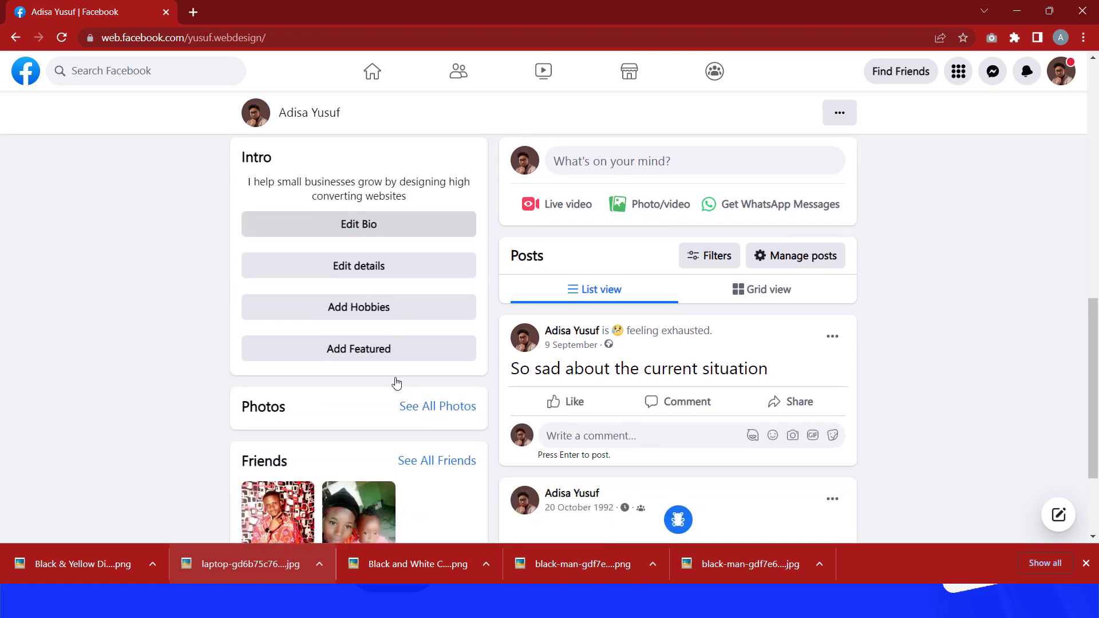
{"action": "scroll", "coordinate": [396, 383], "scroll_direction": "up", "scroll_amount": 7}
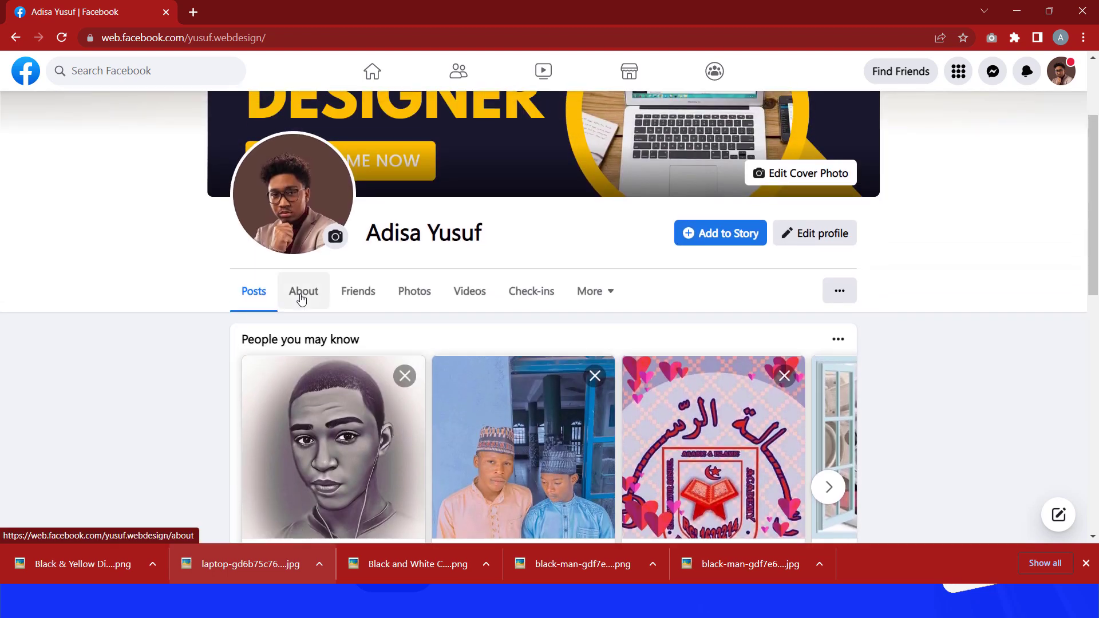
{"action": "left_click", "coordinate": [301, 292]}
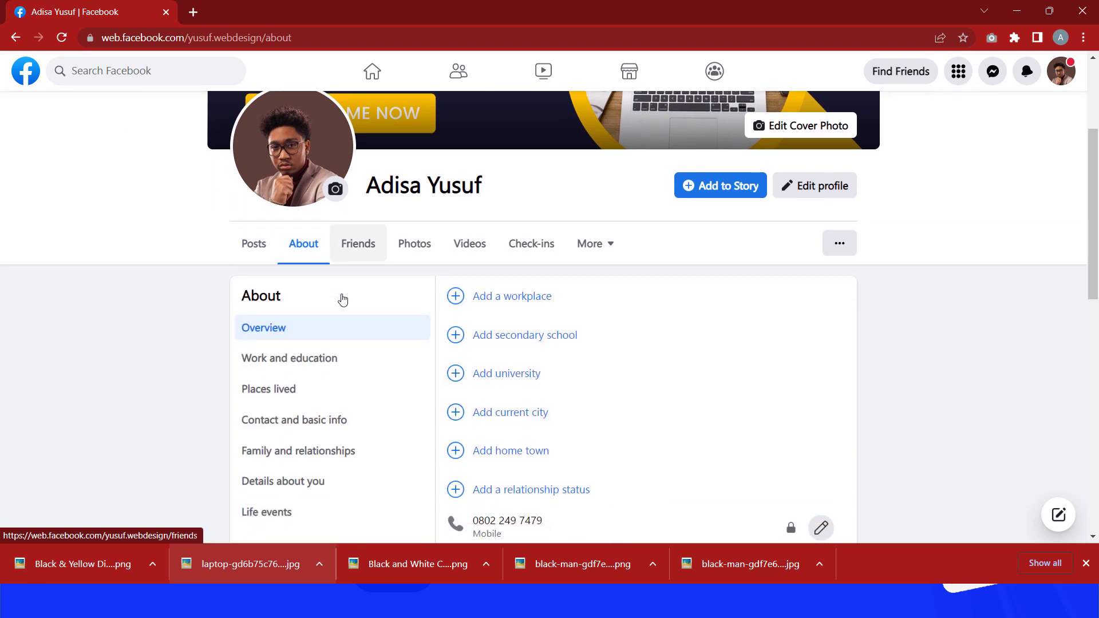
{"action": "scroll", "coordinate": [342, 300], "scroll_direction": "down", "scroll_amount": 2}
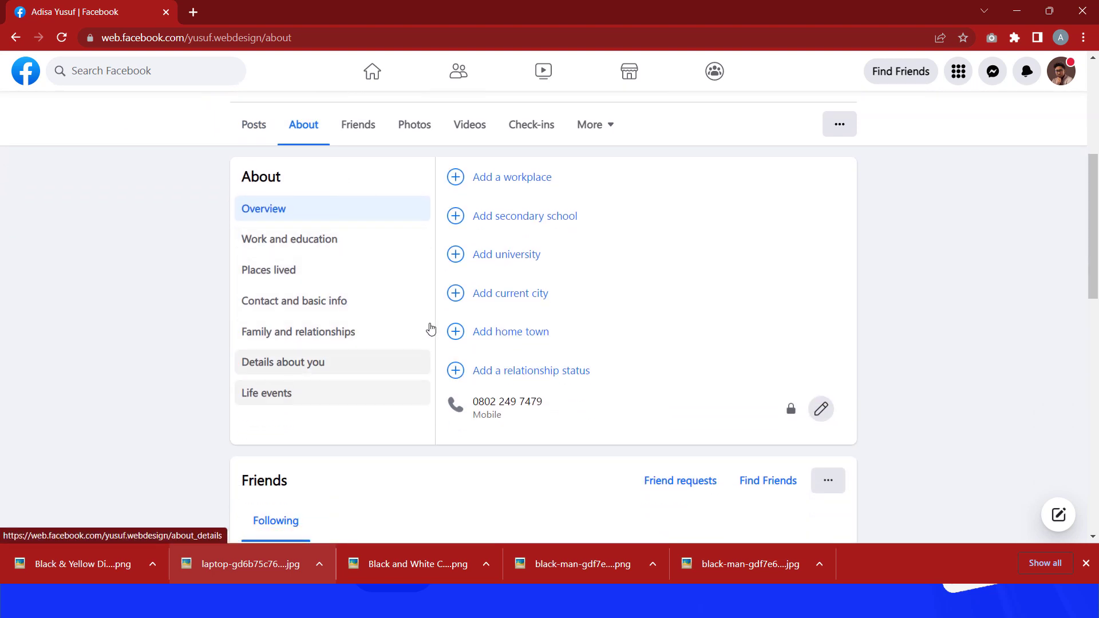
{"action": "scroll", "coordinate": [502, 188], "scroll_direction": "up", "scroll_amount": 1}
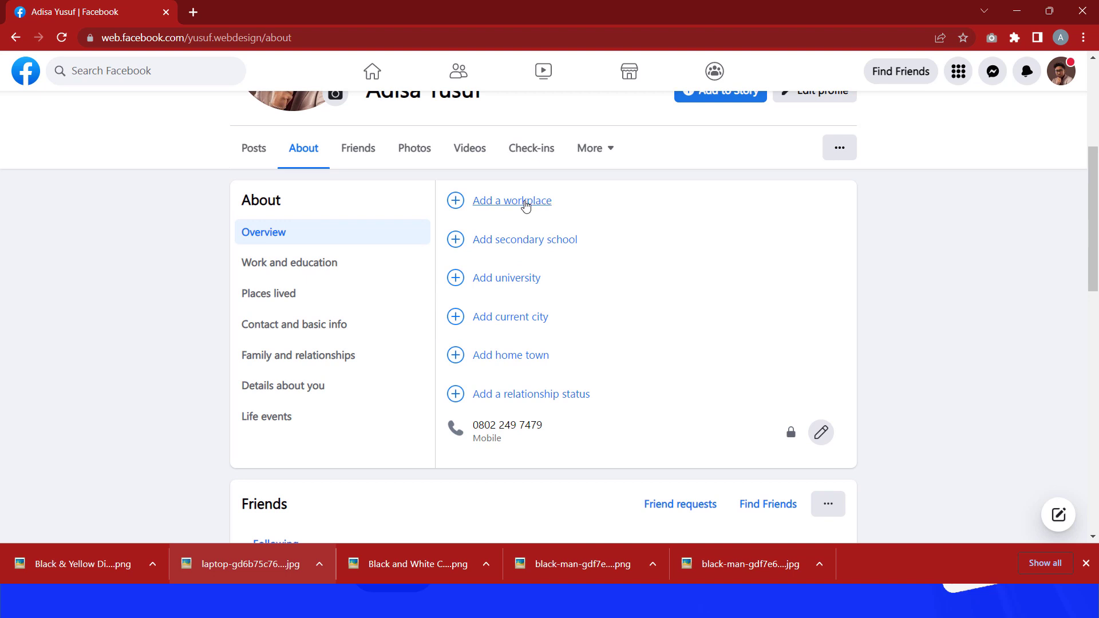
{"action": "left_click", "coordinate": [525, 203]}
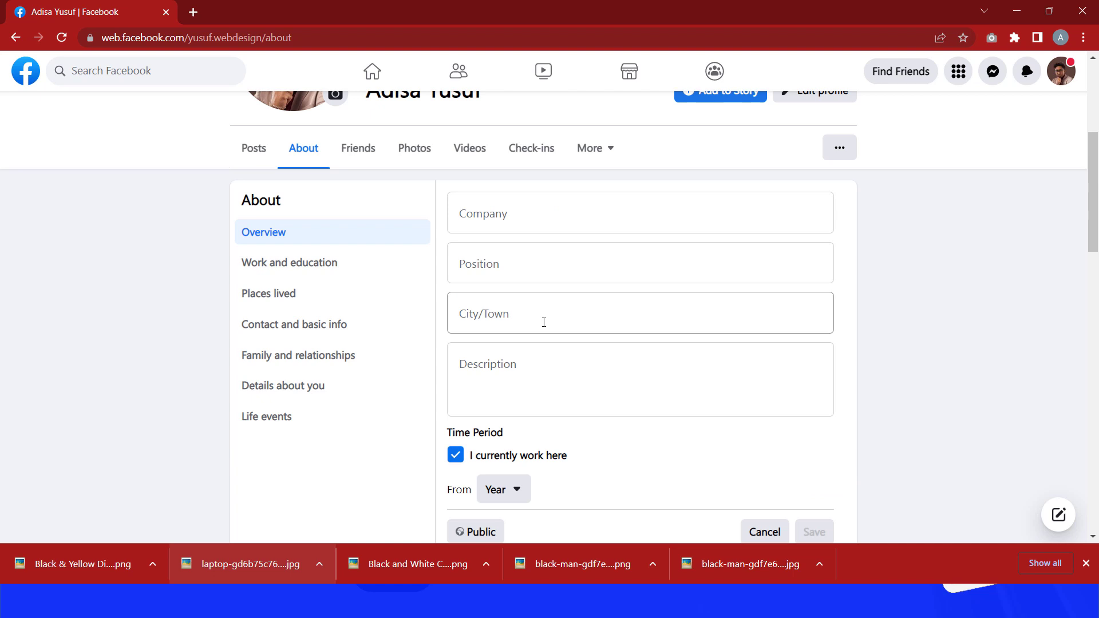
Step: Enter Website Design as the workplace company name
{"action": "left_click", "coordinate": [519, 222]}
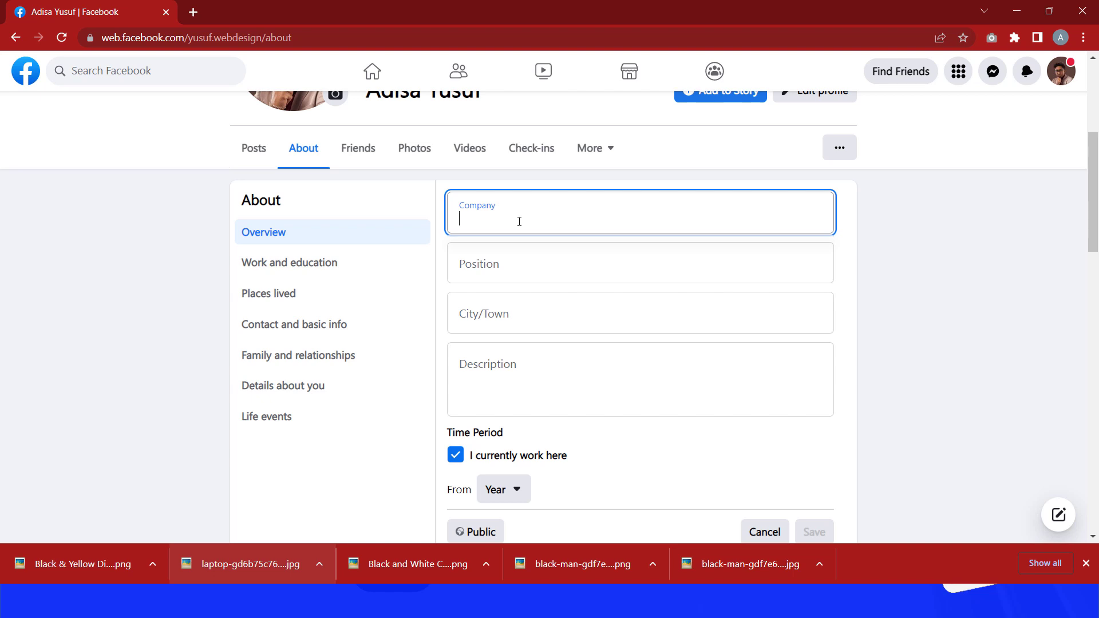
{"action": "type", "text": "We"}
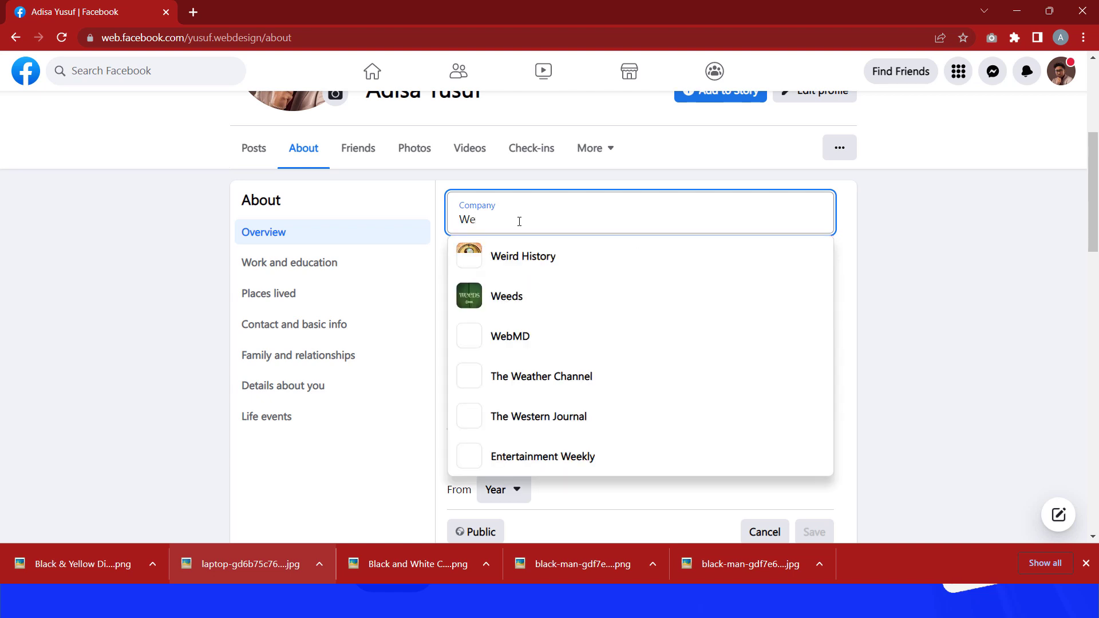
{"action": "type", "text": "bsite"}
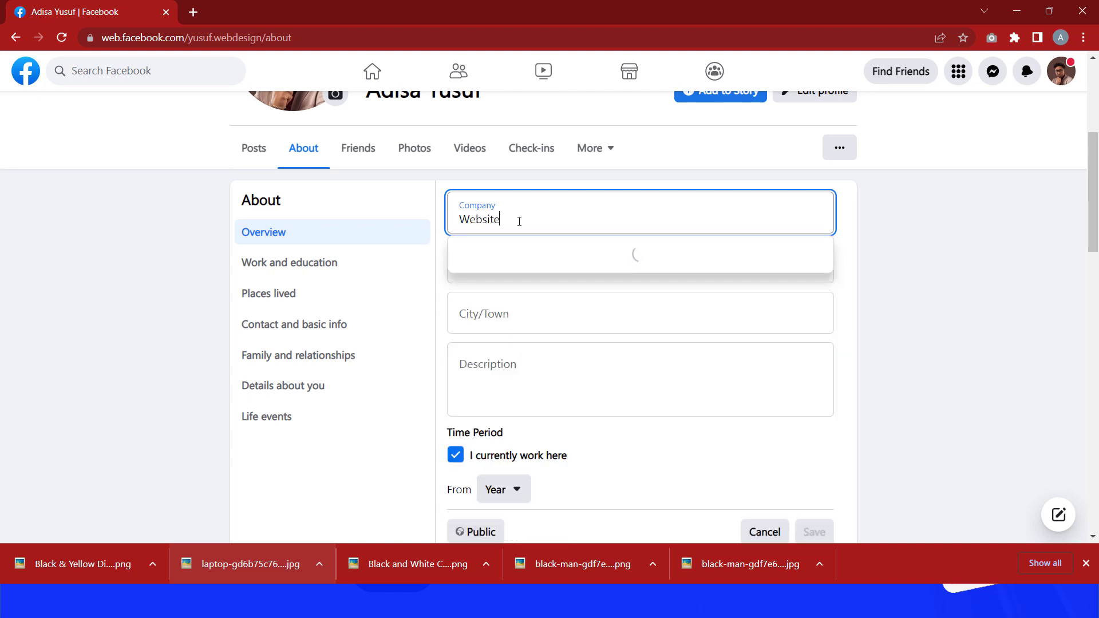
{"action": "type", "text": " Design"}
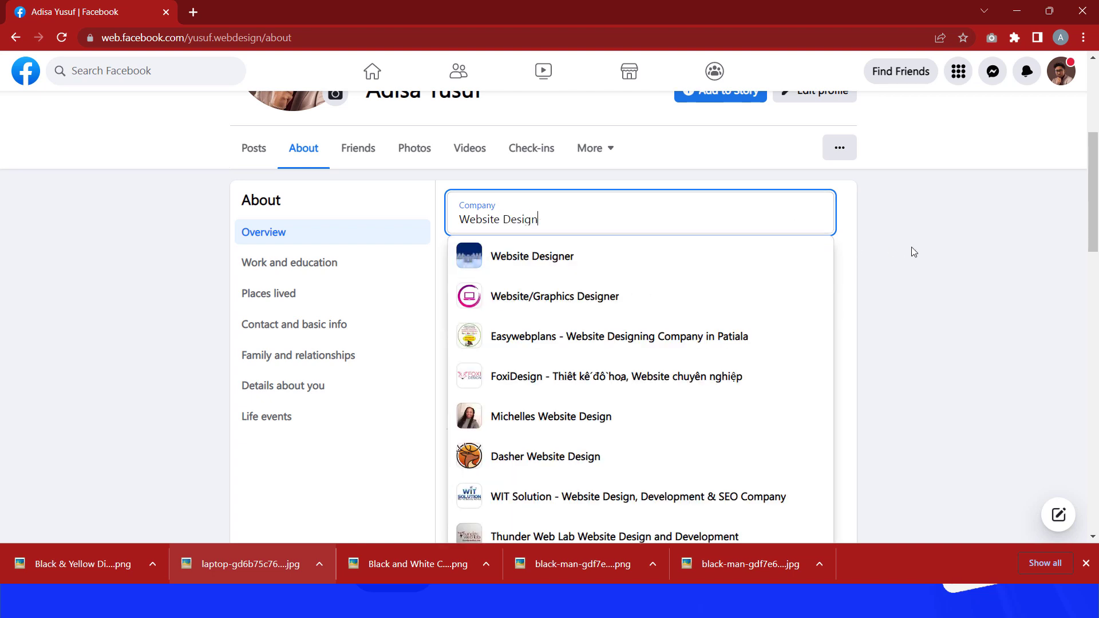
{"action": "left_click", "coordinate": [977, 271]}
Step: Enter Expert as the workplace position
{"action": "left_click", "coordinate": [633, 274]}
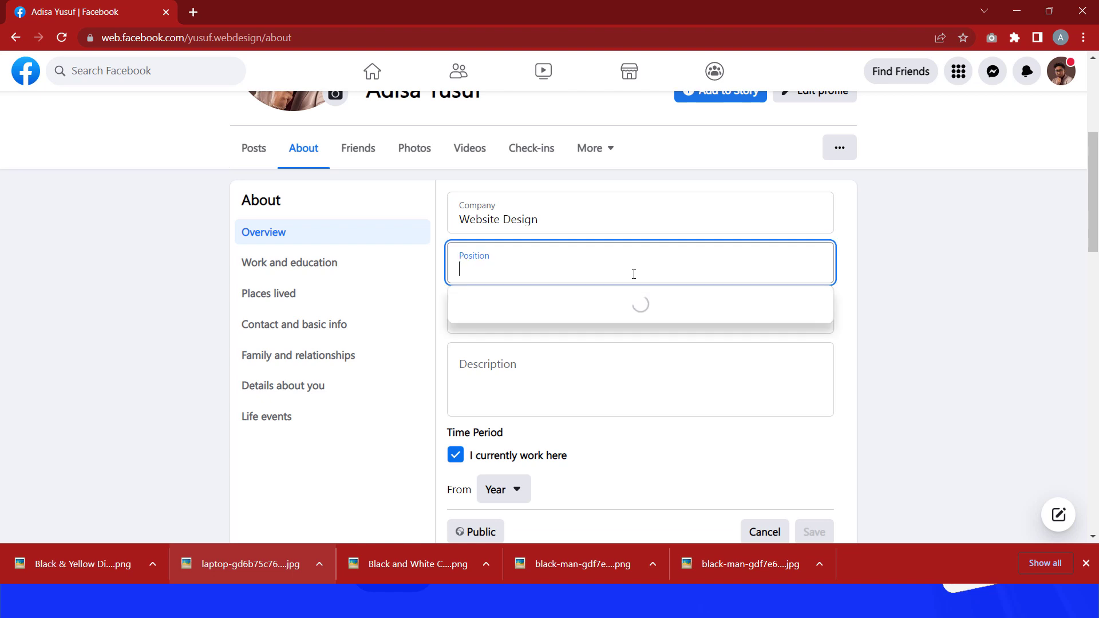
{"action": "type", "text": "Expe"}
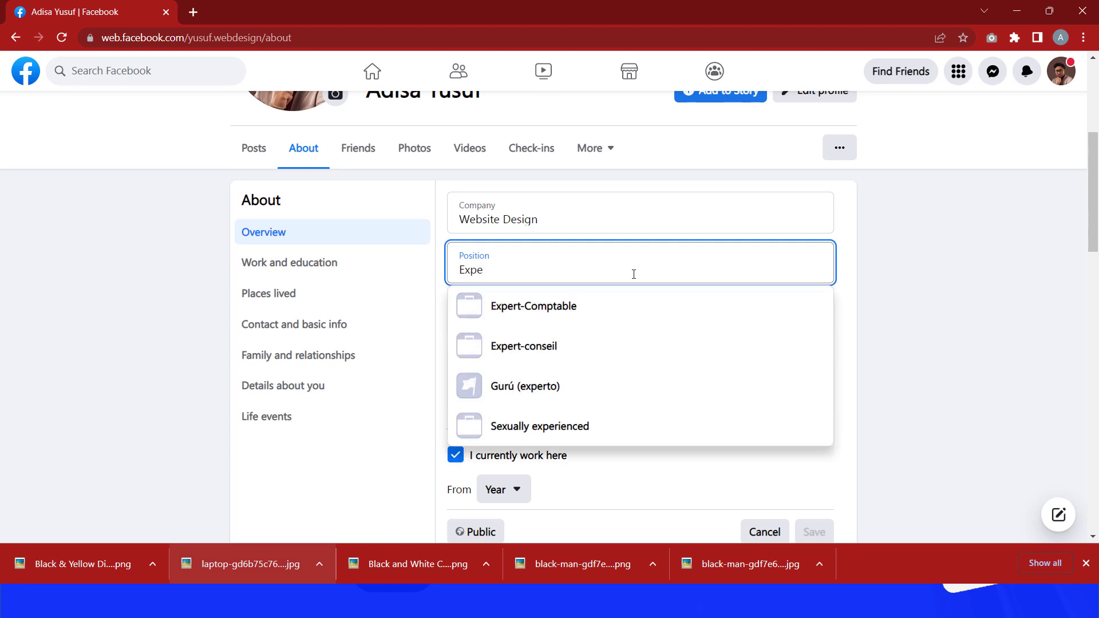
{"action": "type", "text": "rt"}
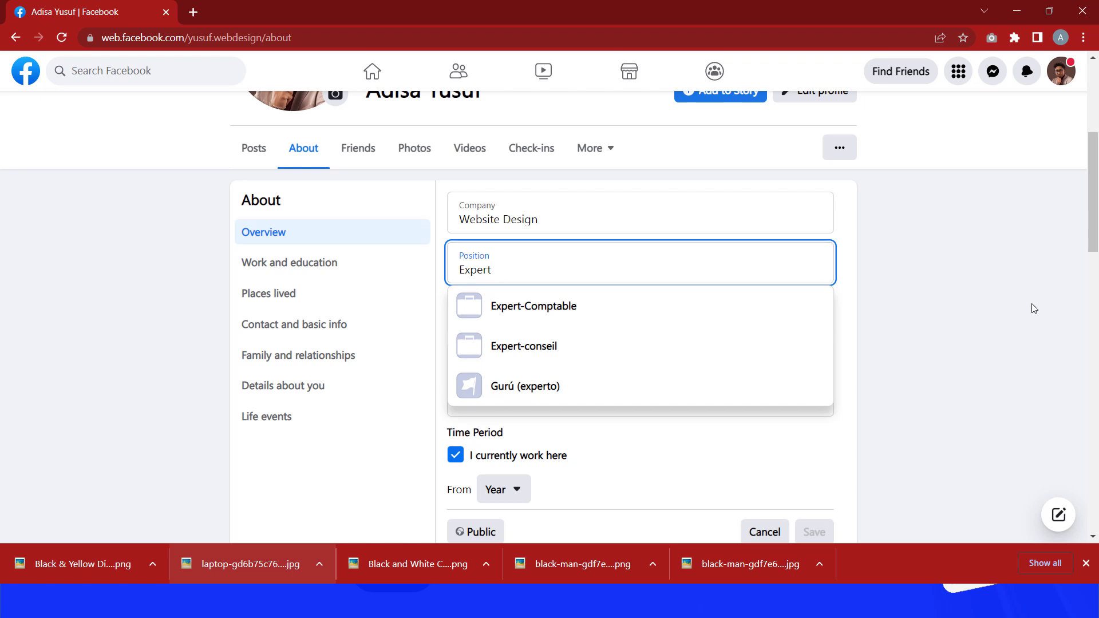
{"action": "left_click", "coordinate": [975, 313]}
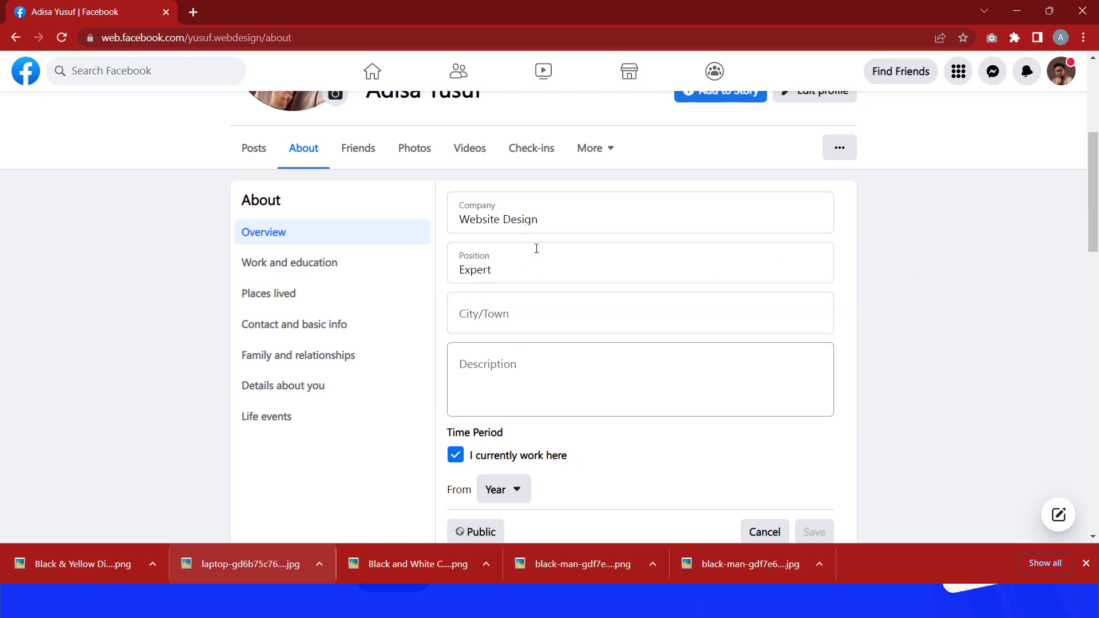
Step: Set the workplace city to Lagos, Nigeria and save the new workplace
{"action": "scroll", "coordinate": [554, 344], "scroll_direction": "down", "scroll_amount": 3}
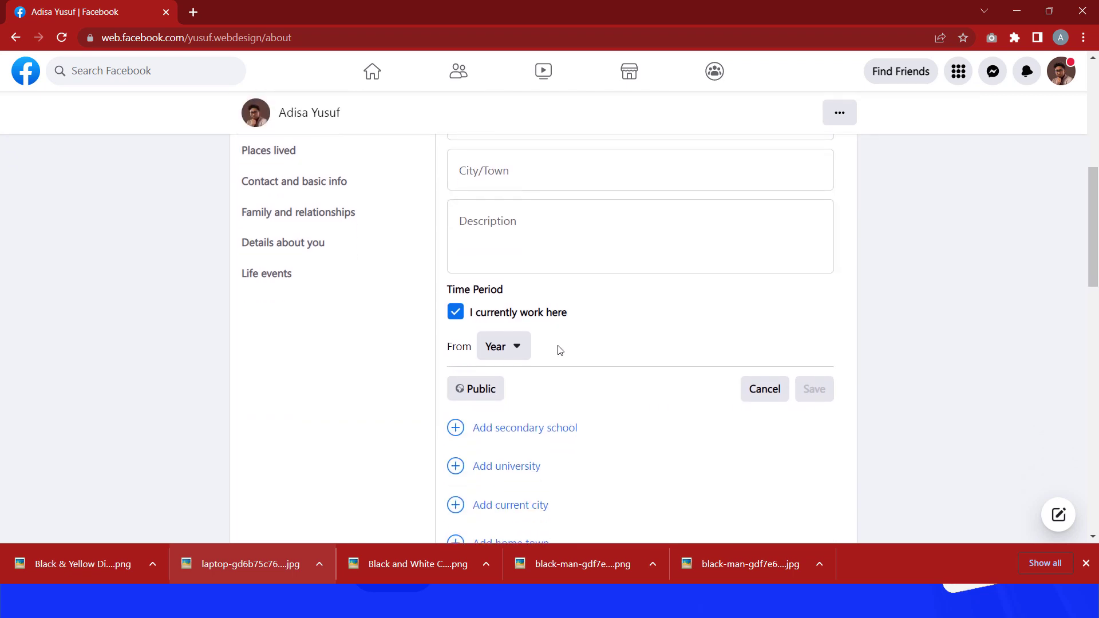
{"action": "scroll", "coordinate": [599, 379], "scroll_direction": "up", "scroll_amount": 2}
{"action": "left_click", "coordinate": [538, 316]}
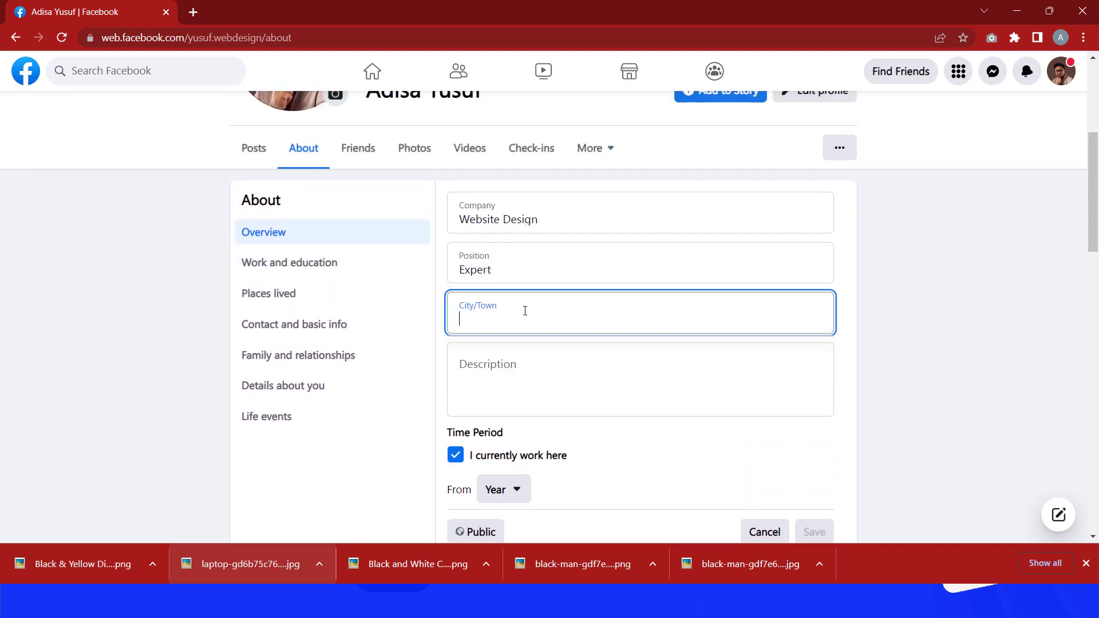
{"action": "type", "text": "lago"}
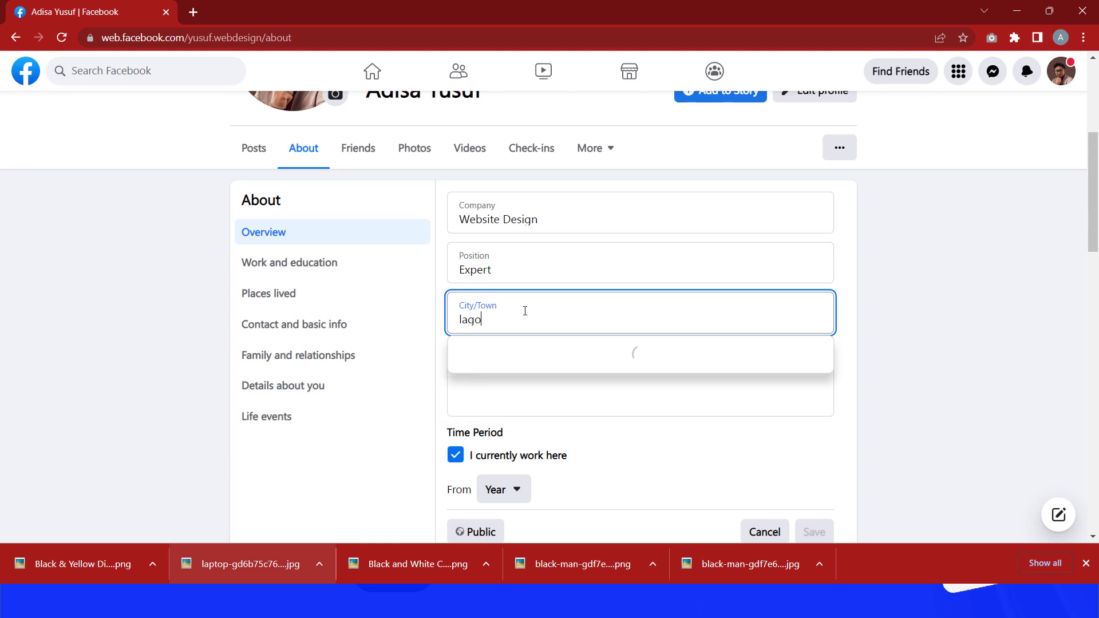
{"action": "type", "text": "s"}
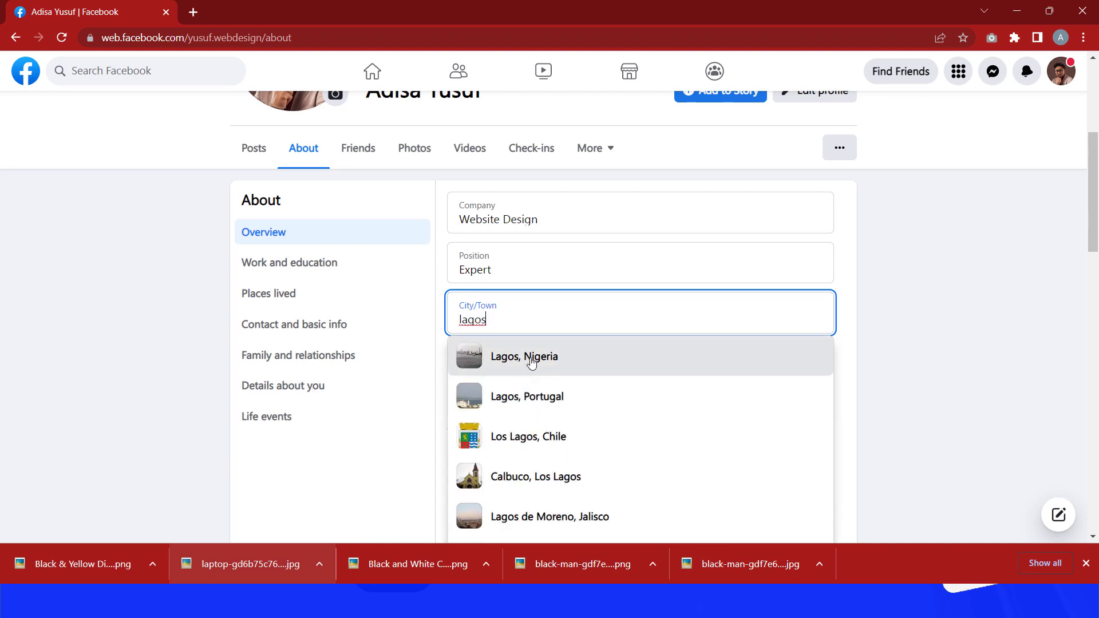
{"action": "left_click", "coordinate": [531, 361]}
{"action": "left_click", "coordinate": [974, 347]}
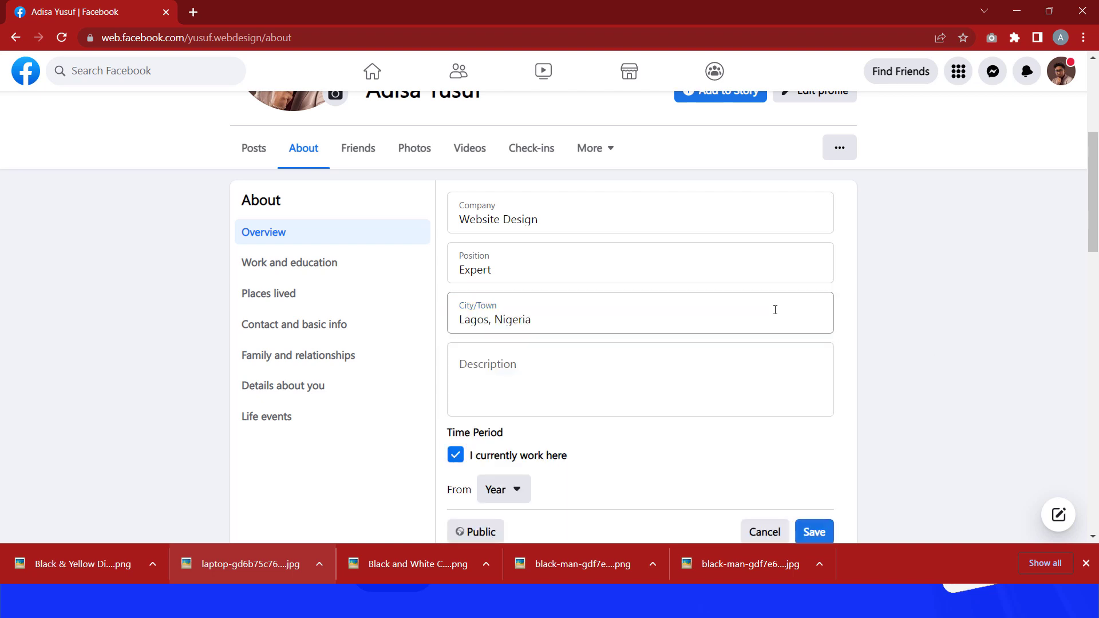
{"action": "scroll", "coordinate": [750, 304], "scroll_direction": "down", "scroll_amount": 2}
{"action": "scroll", "coordinate": [790, 477], "scroll_direction": "up", "scroll_amount": 1}
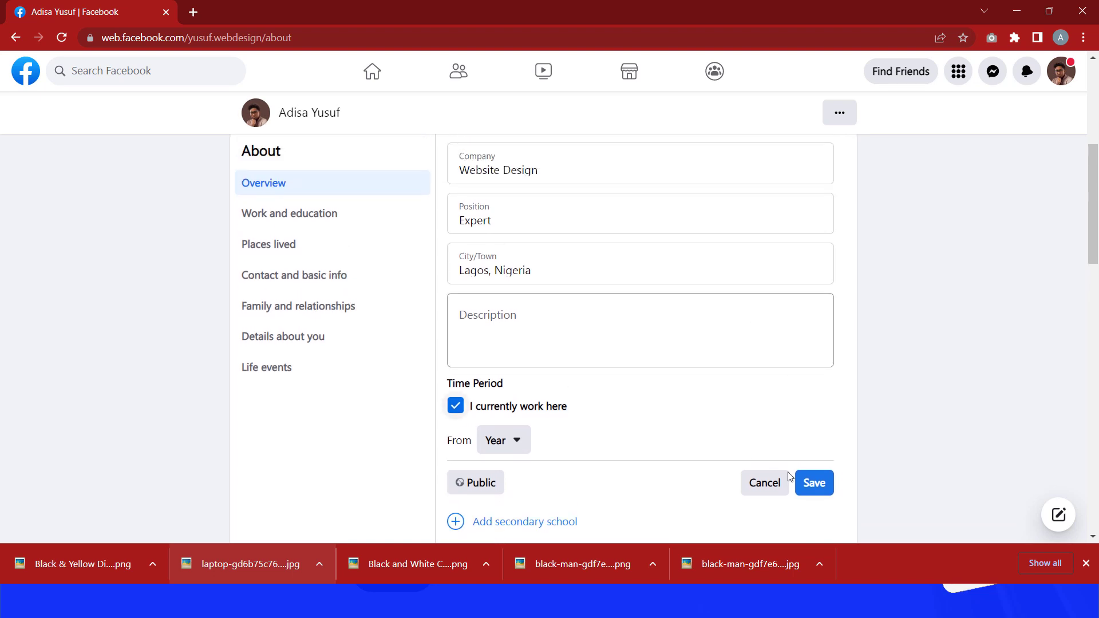
{"action": "left_click", "coordinate": [813, 483]}
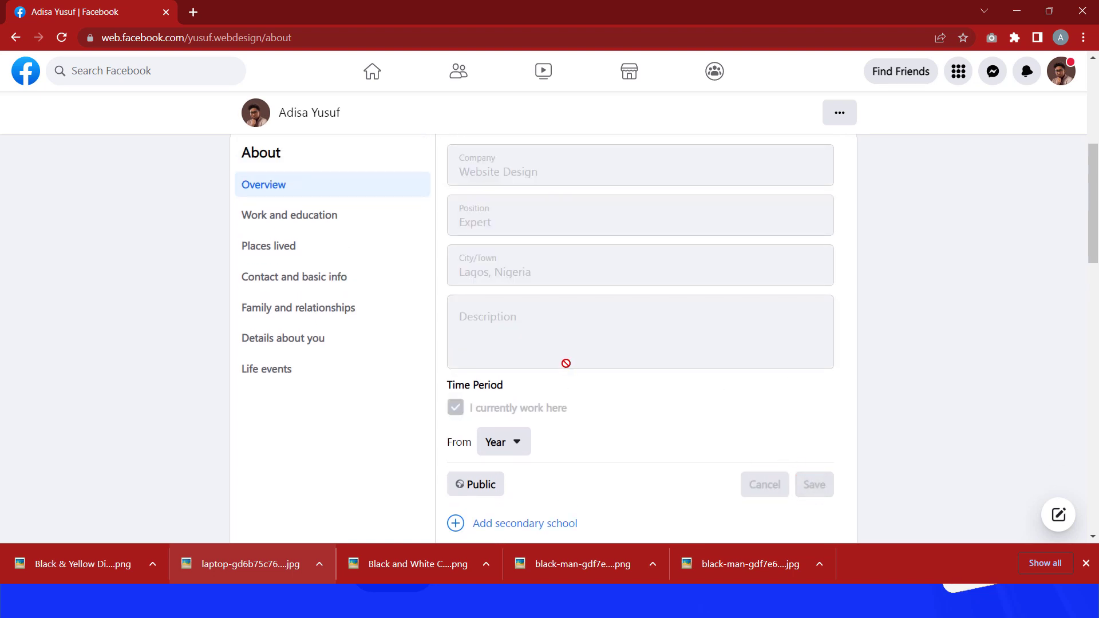
Step: Open the Intro details editor from the profile's posts view and follow the link to add a workplace
{"action": "scroll", "coordinate": [562, 356], "scroll_direction": "up", "scroll_amount": 2}
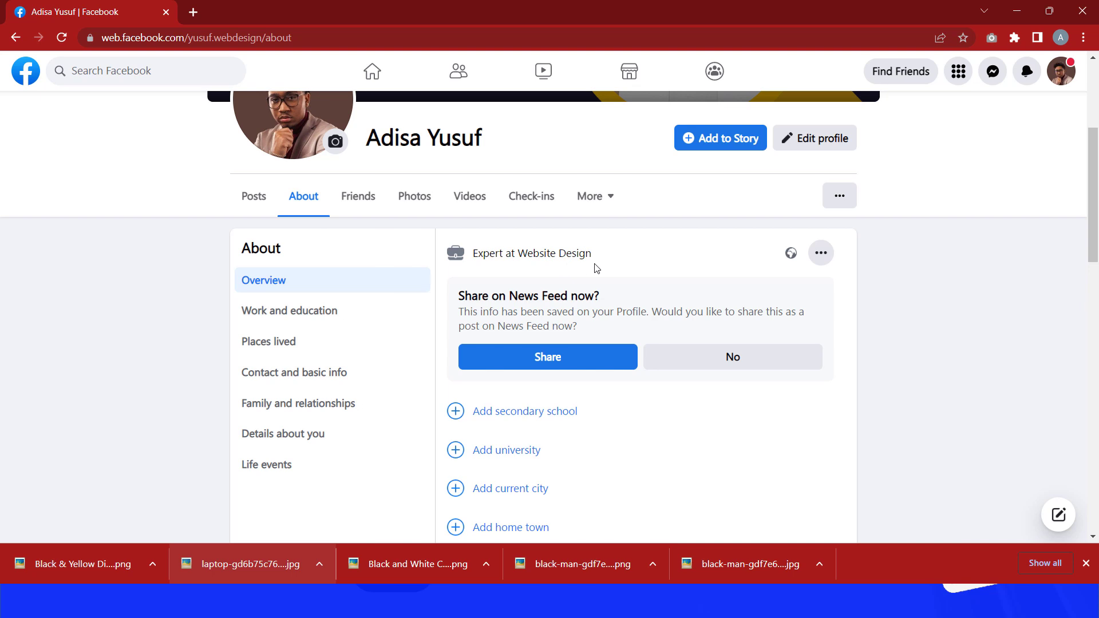
{"action": "scroll", "coordinate": [596, 268], "scroll_direction": "down", "scroll_amount": 1}
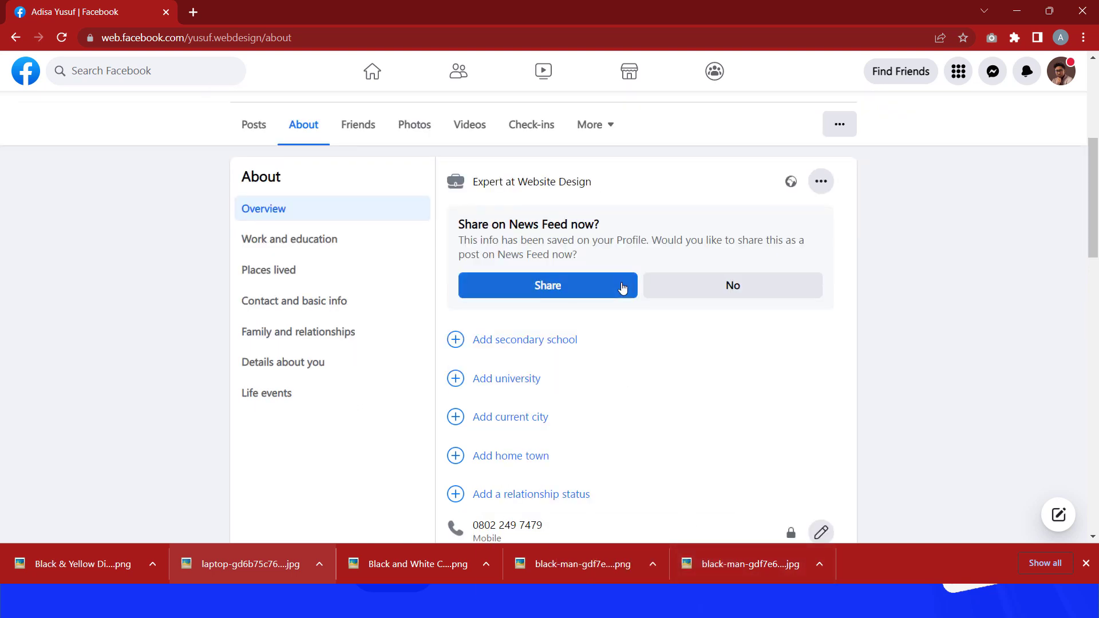
{"action": "scroll", "coordinate": [622, 287], "scroll_direction": "up", "scroll_amount": 1}
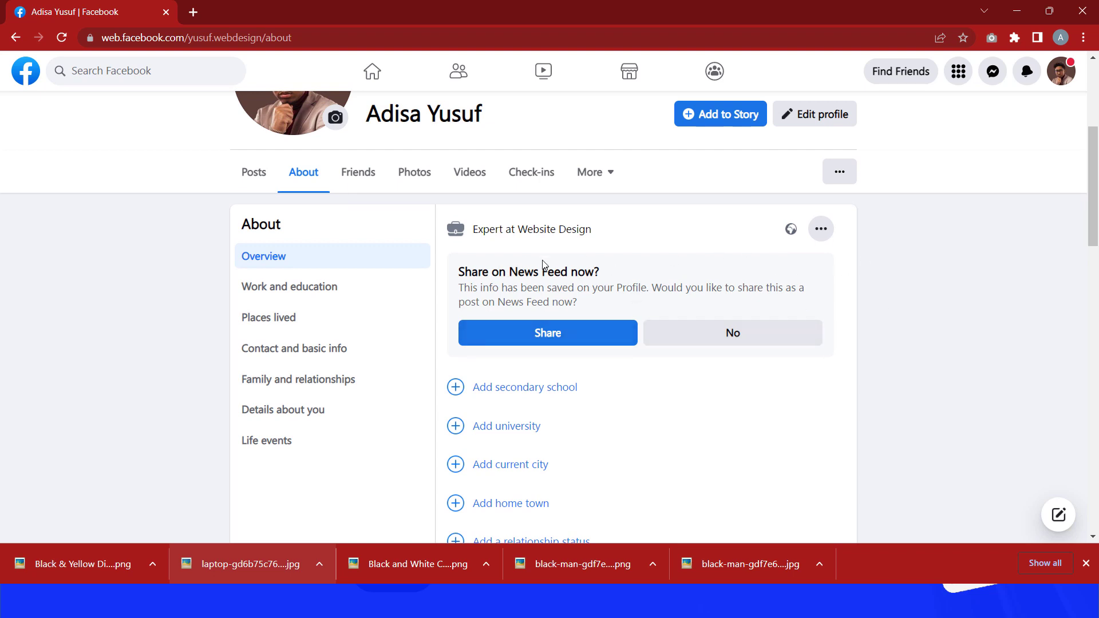
{"action": "left_click", "coordinate": [246, 181]}
{"action": "scroll", "coordinate": [269, 199], "scroll_direction": "down", "scroll_amount": 4}
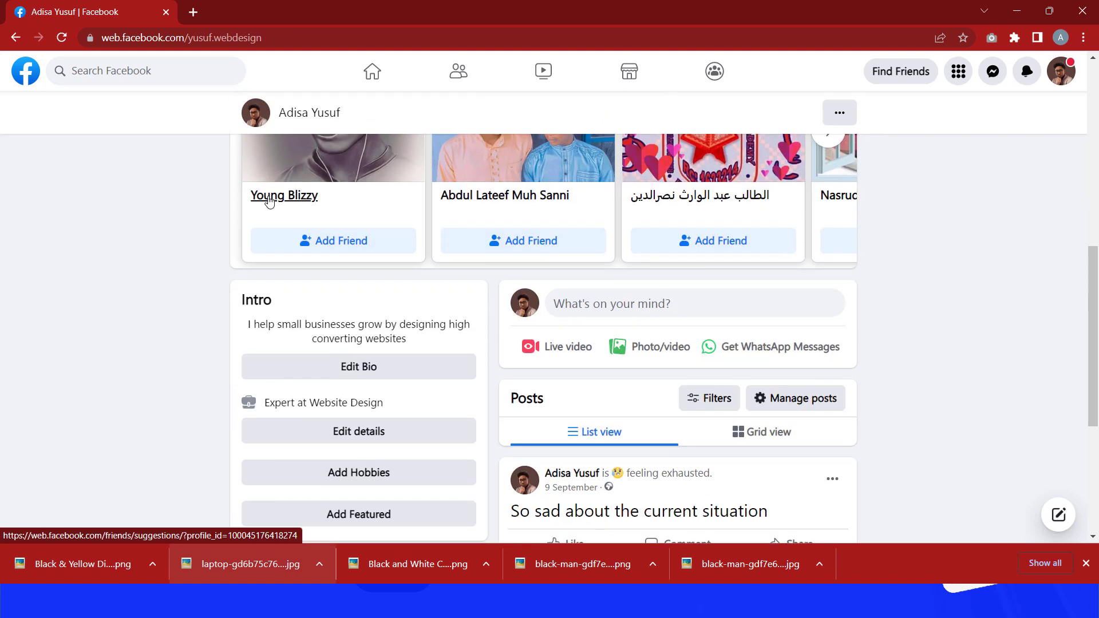
{"action": "scroll", "coordinate": [269, 202], "scroll_direction": "down", "scroll_amount": 2}
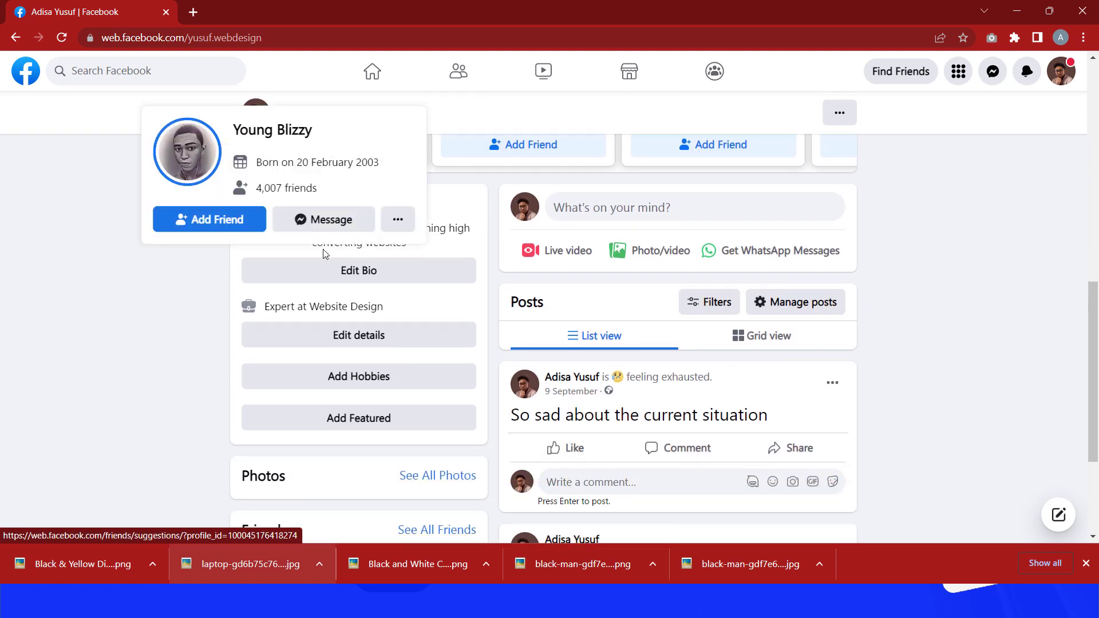
{"action": "left_click", "coordinate": [359, 336]}
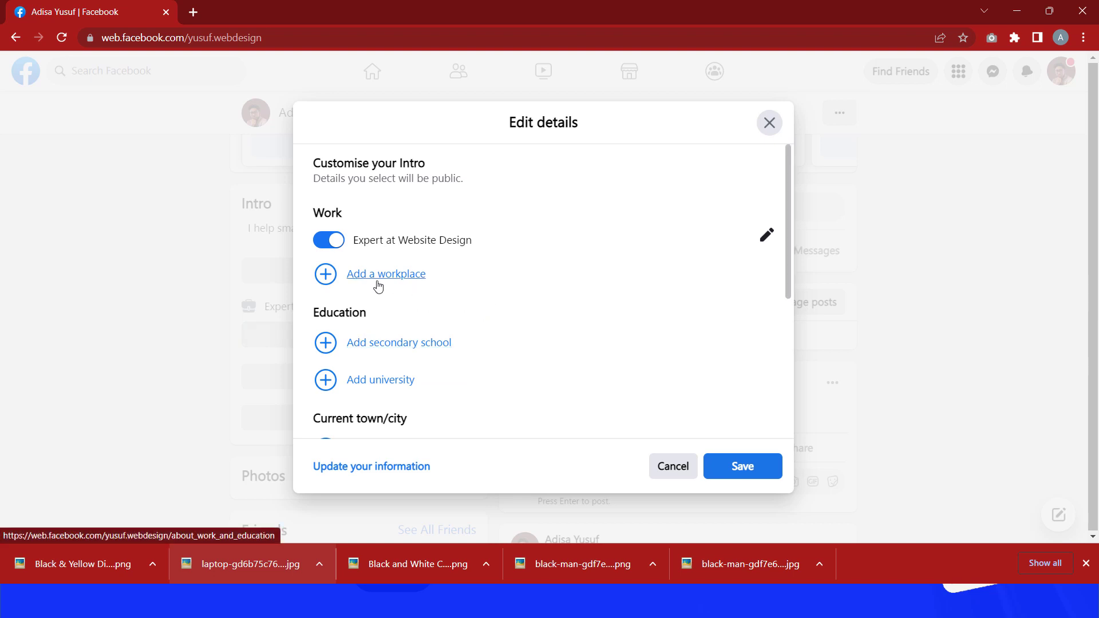
{"action": "left_click", "coordinate": [400, 280]}
Step: Start another workplace under Work and education and enter Small Businesses as its company
{"action": "mouse_move", "coordinate": [473, 289]}
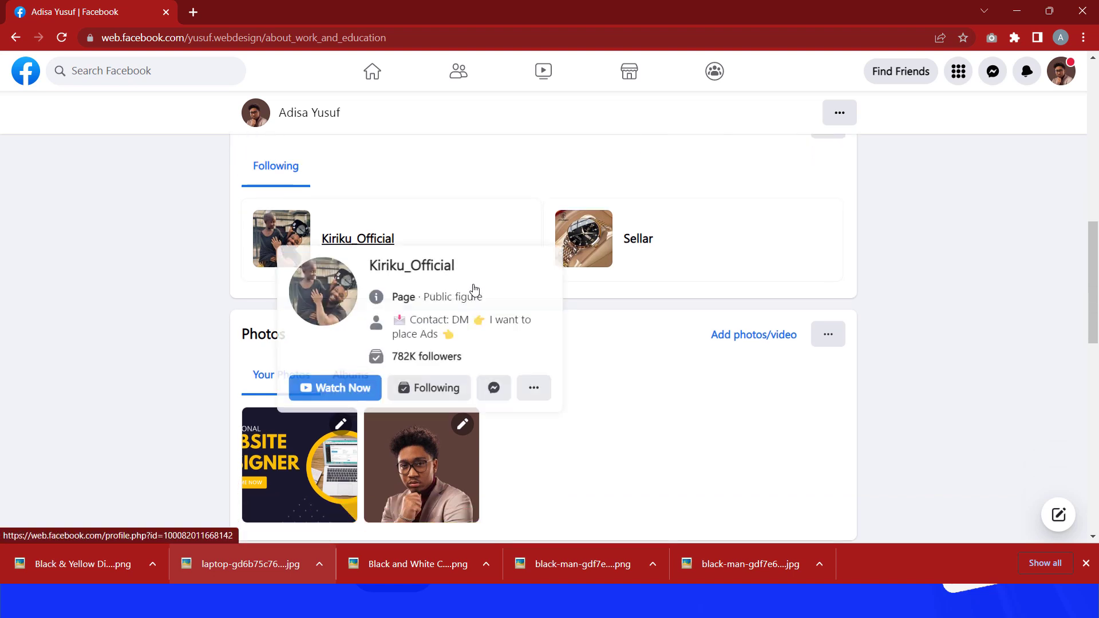
{"action": "scroll", "coordinate": [473, 289], "scroll_direction": "down", "scroll_amount": 1}
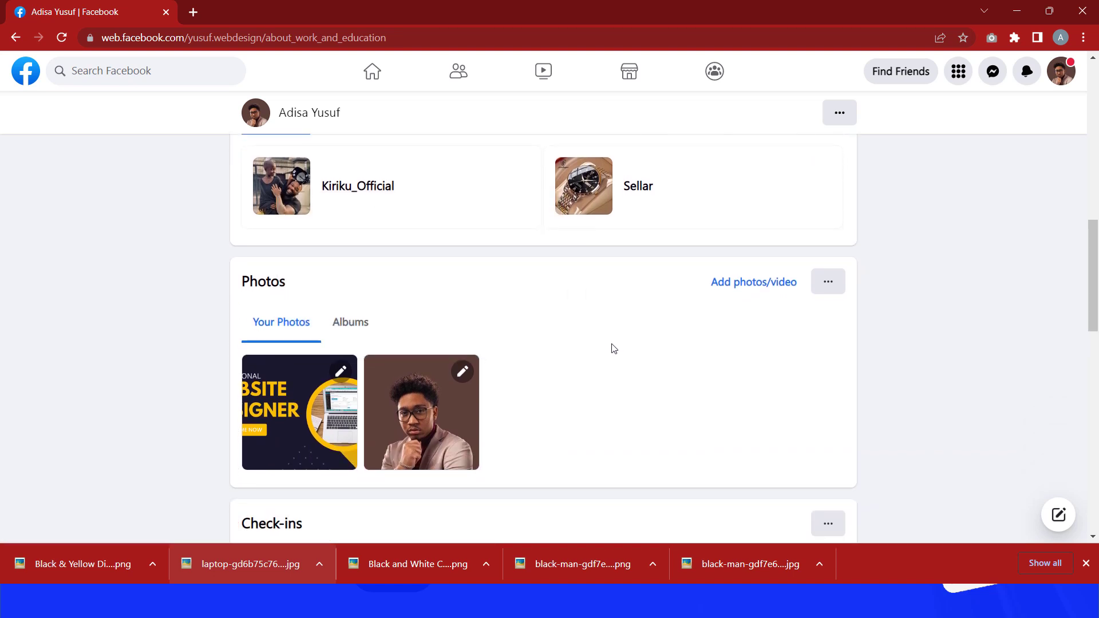
{"action": "scroll", "coordinate": [611, 346], "scroll_direction": "down", "scroll_amount": 4}
{"action": "scroll", "coordinate": [608, 343], "scroll_direction": "up", "scroll_amount": 2}
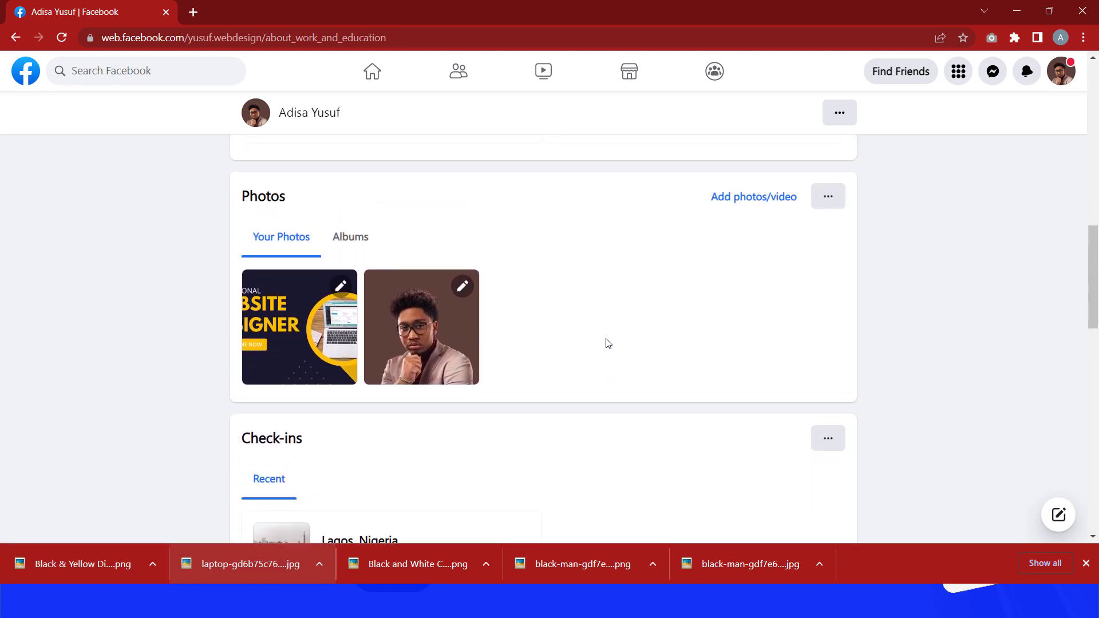
{"action": "scroll", "coordinate": [608, 343], "scroll_direction": "up", "scroll_amount": 8}
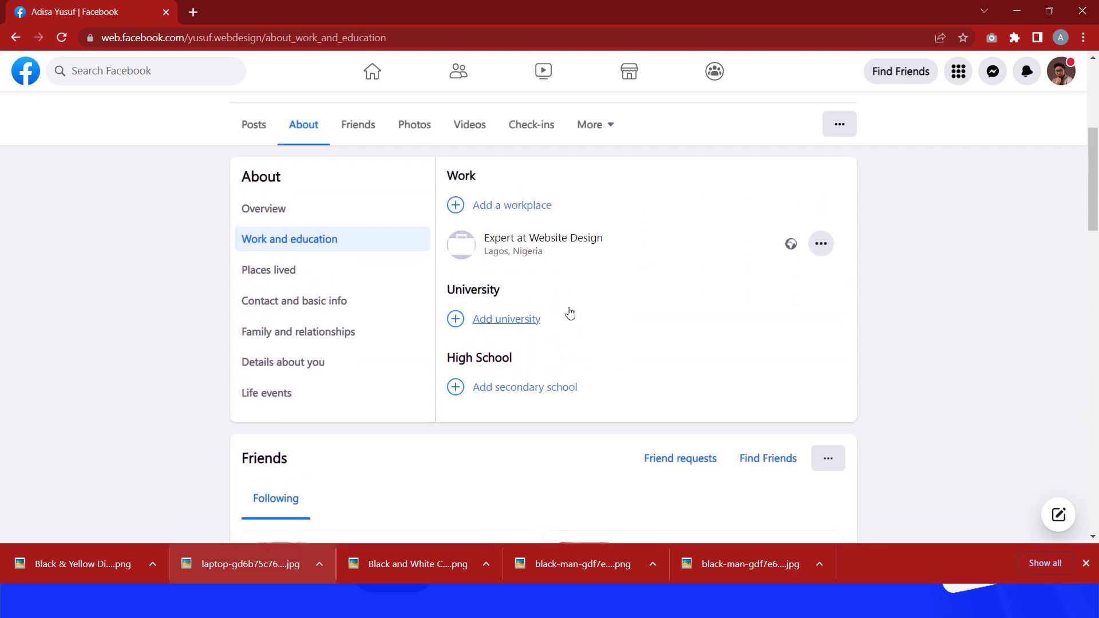
{"action": "left_click", "coordinate": [528, 205]}
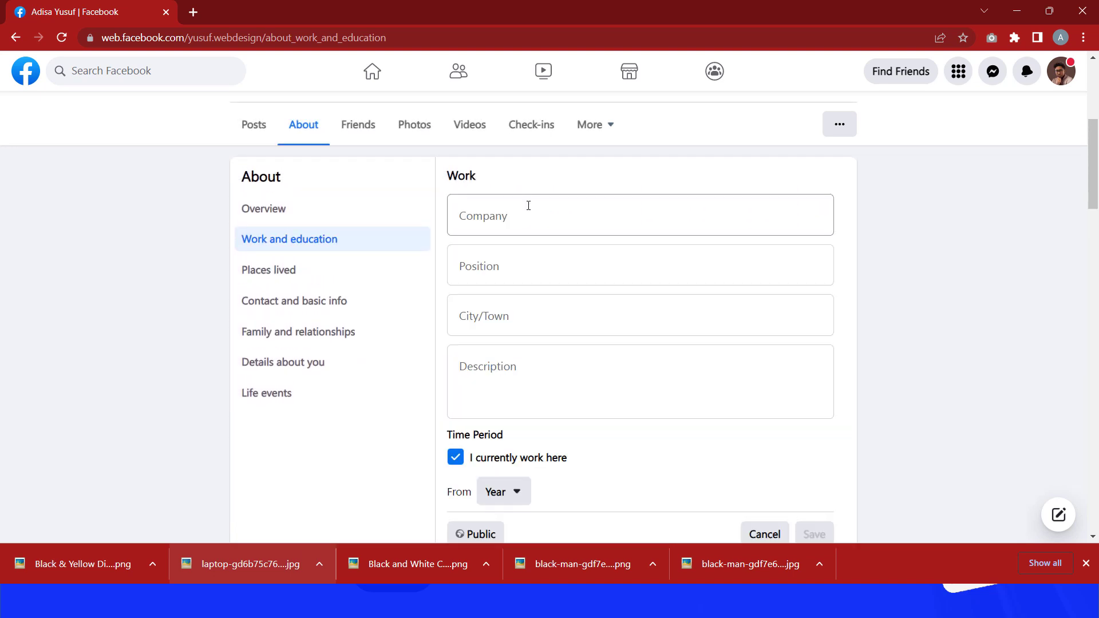
{"action": "left_click", "coordinate": [523, 211]}
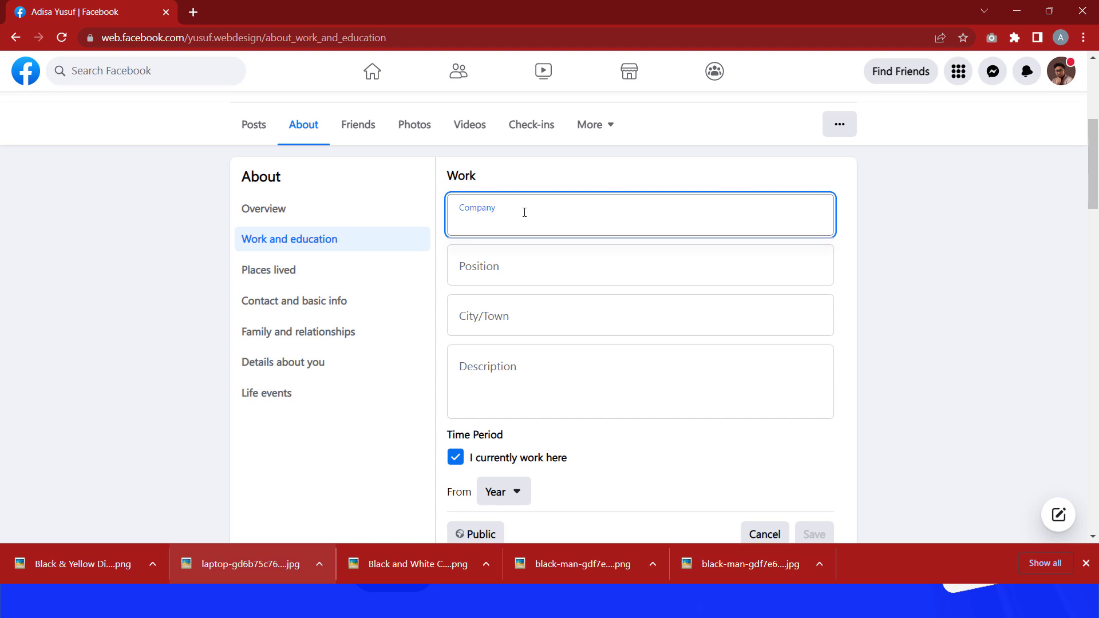
{"action": "type", "text": "Small"}
{"action": "type", "text": "Busine"}
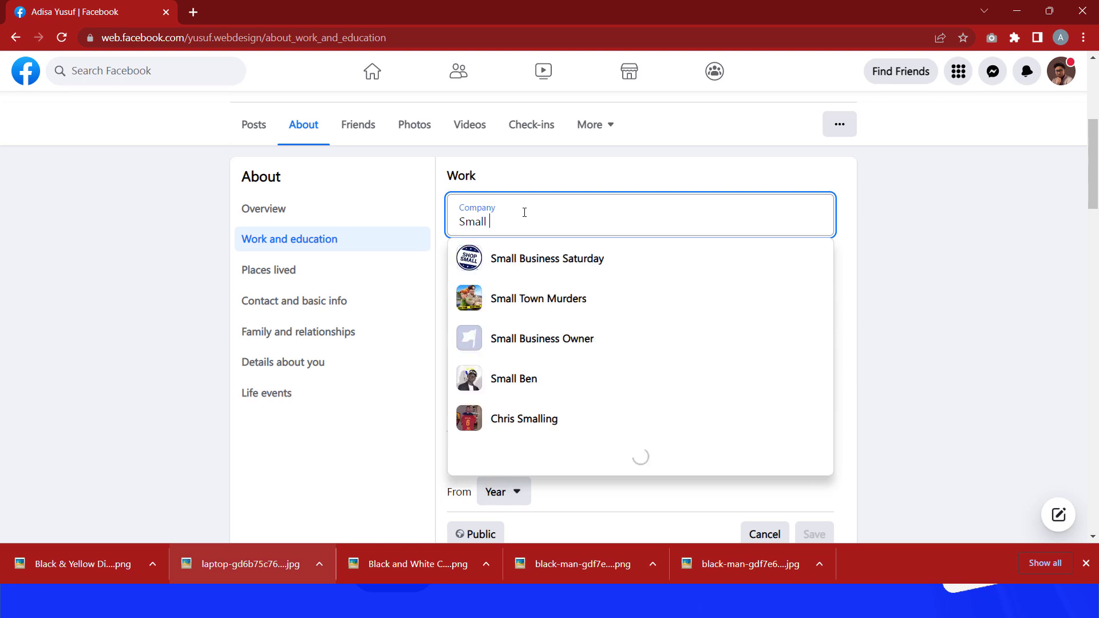
{"action": "type", "text": "ss"}
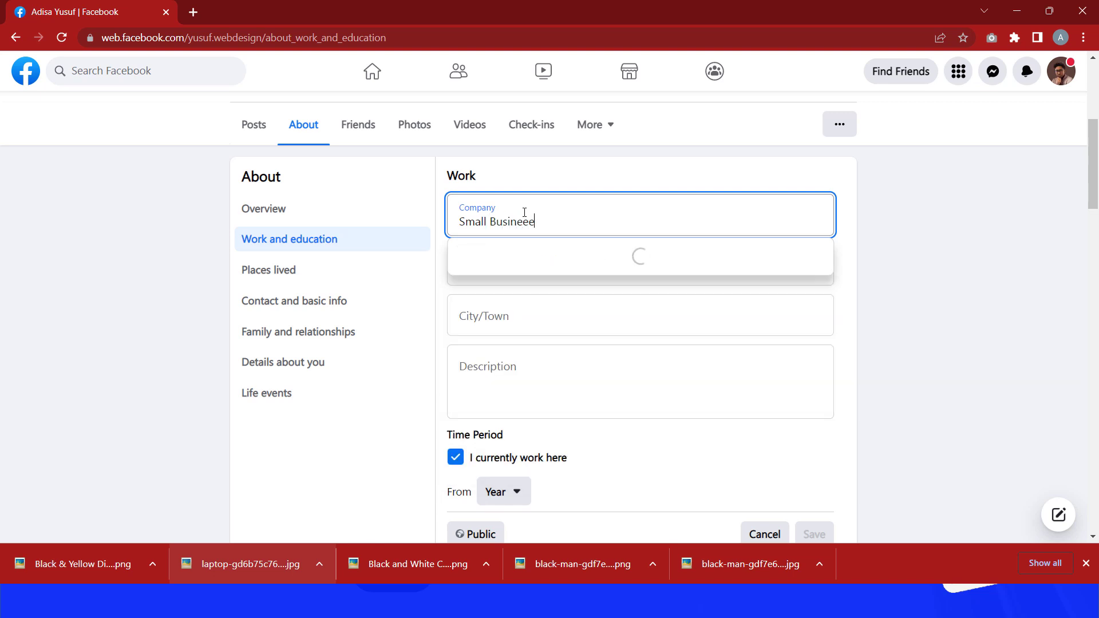
{"action": "type", "text": "es"}
Step: Enter Lead Generation Expert as the workplace position
{"action": "left_click", "coordinate": [578, 273]}
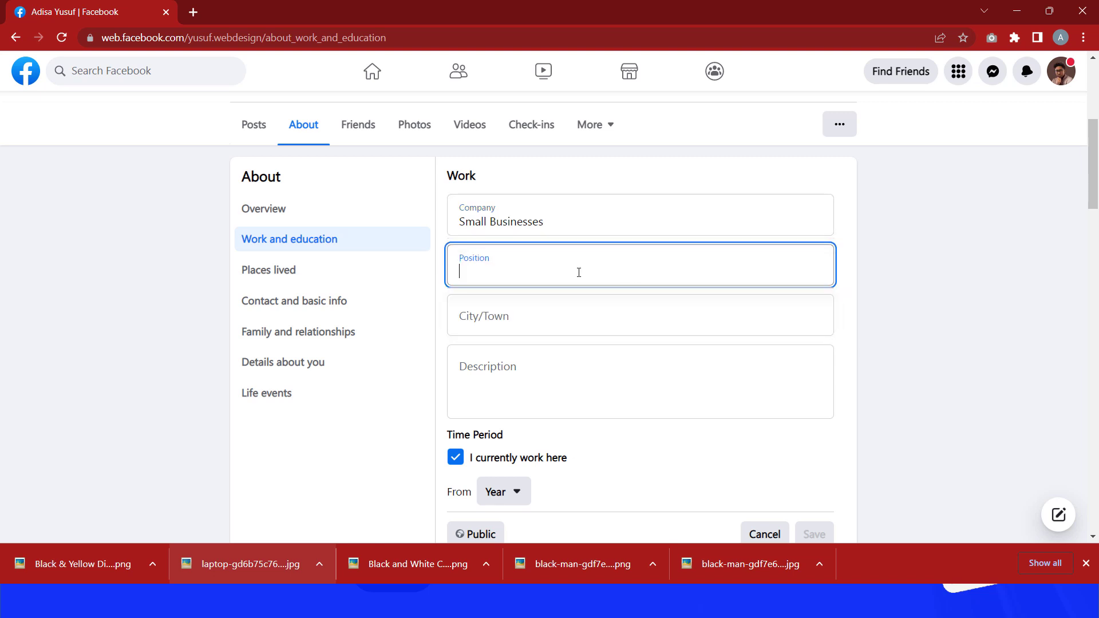
{"action": "type", "text": "Leadd"}
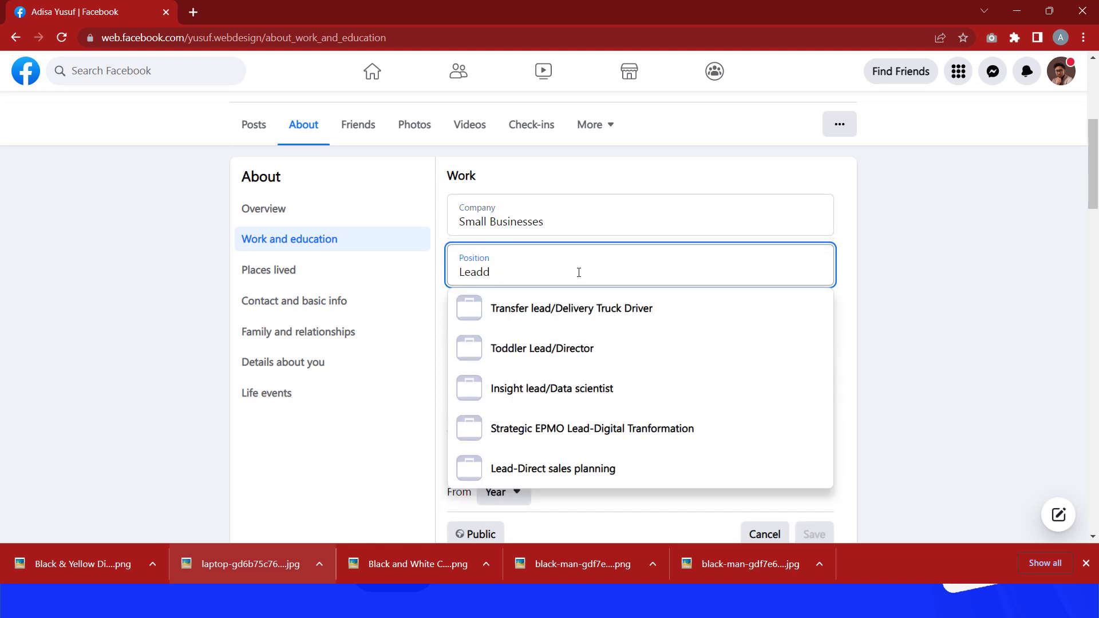
{"action": "key", "text": "BackSpace"}
{"action": "type", "text": "Ge"}
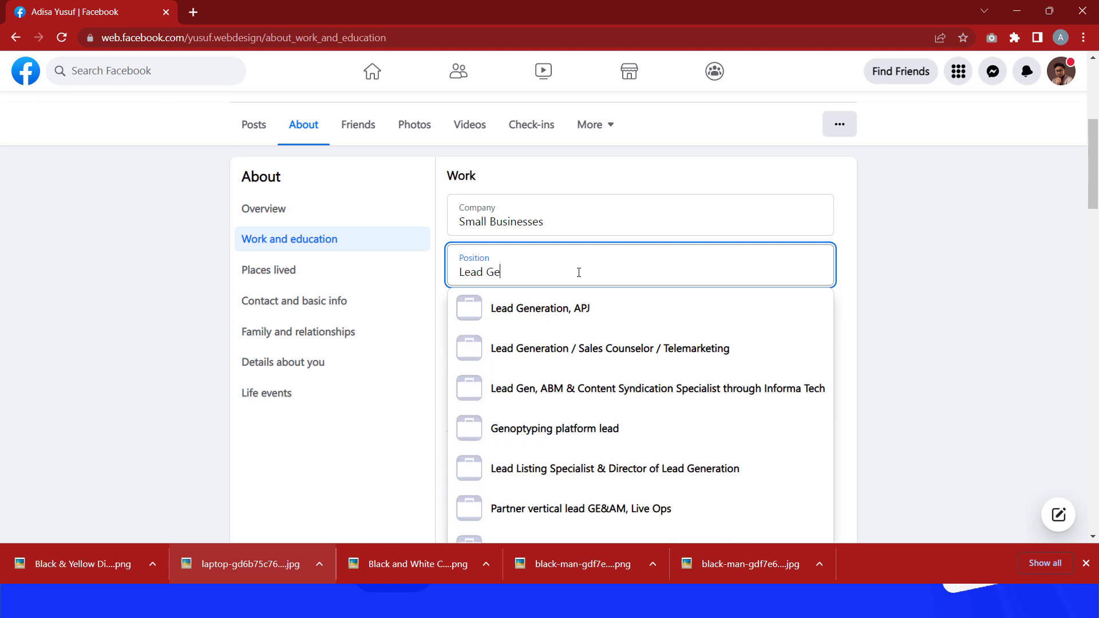
{"action": "type", "text": "neration Ex"}
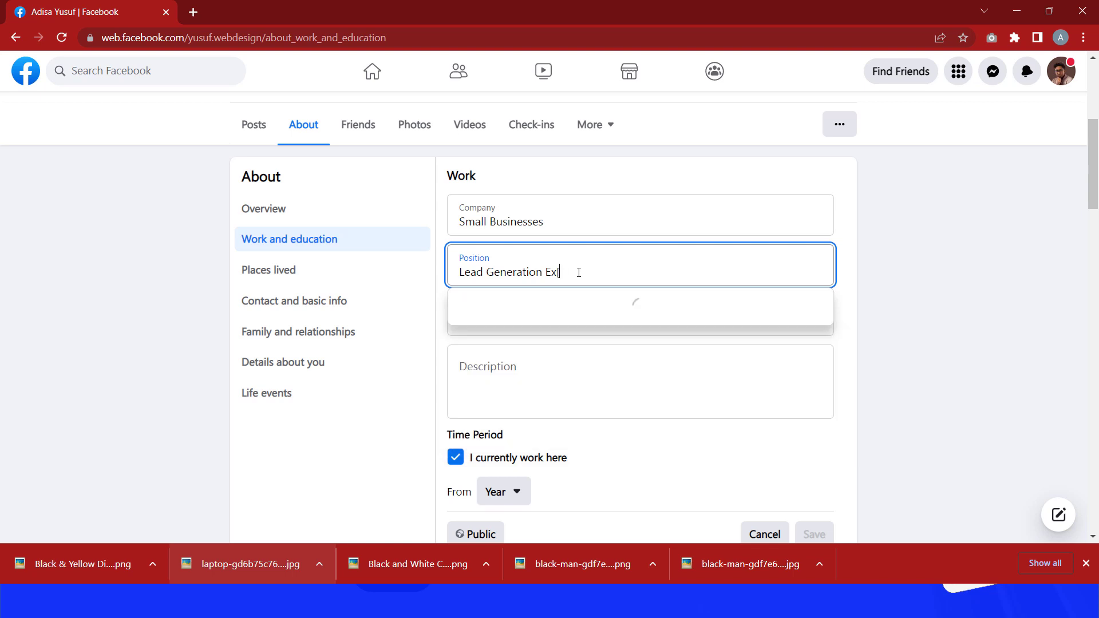
{"action": "type", "text": "pert"}
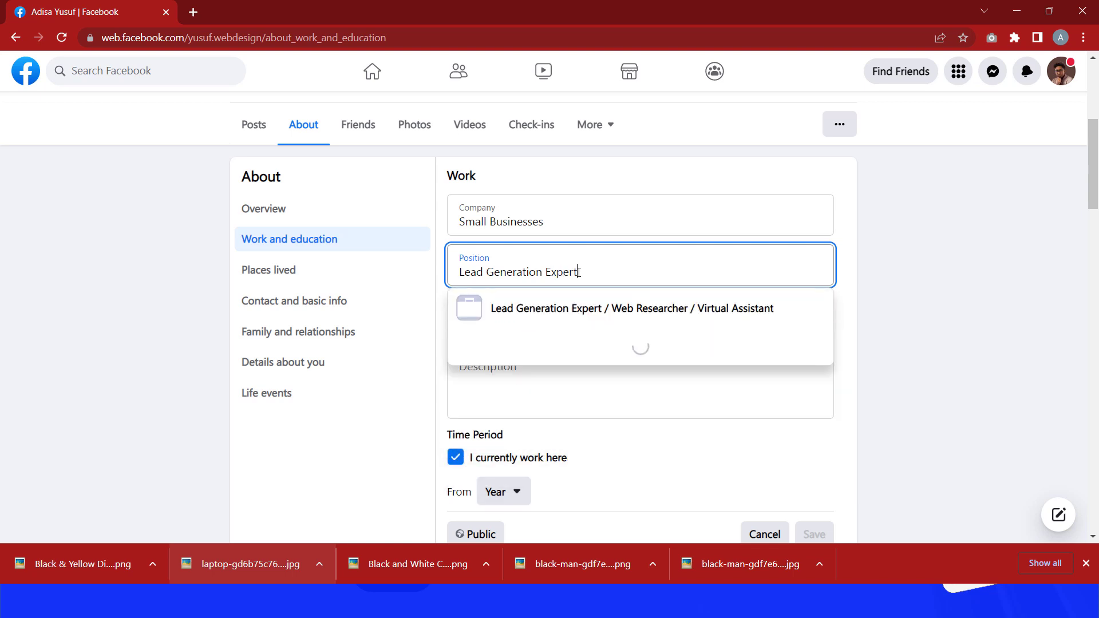
Step: Set the workplace city to Lagos, Nigeria and save the Small Businesses workplace
{"action": "left_click", "coordinate": [983, 280]}
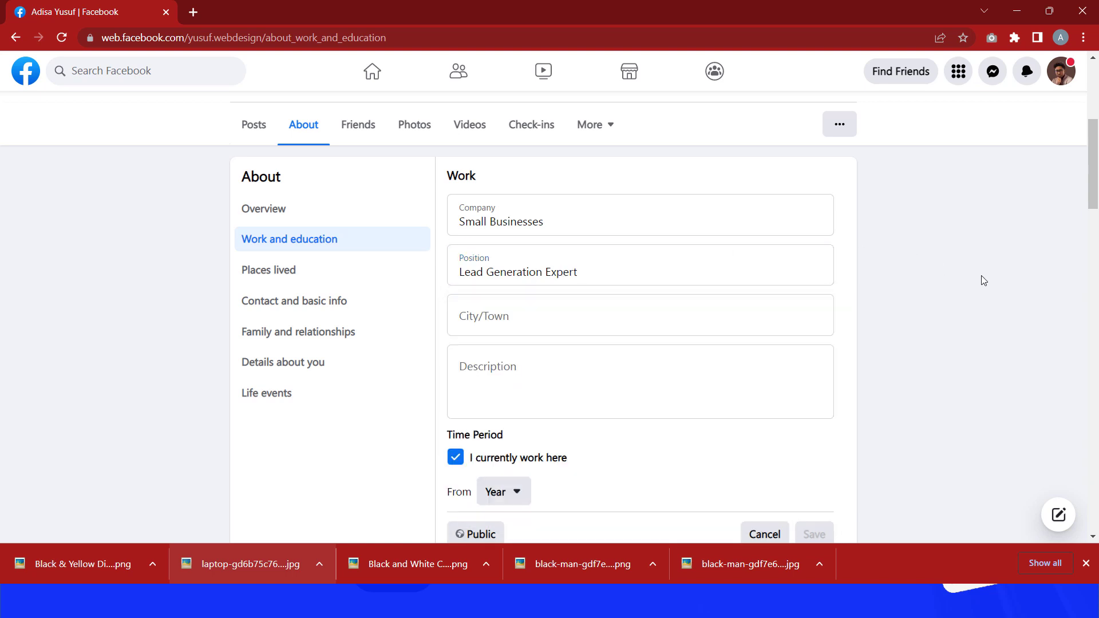
{"action": "left_click", "coordinate": [570, 312]}
{"action": "type", "text": "lagos"}
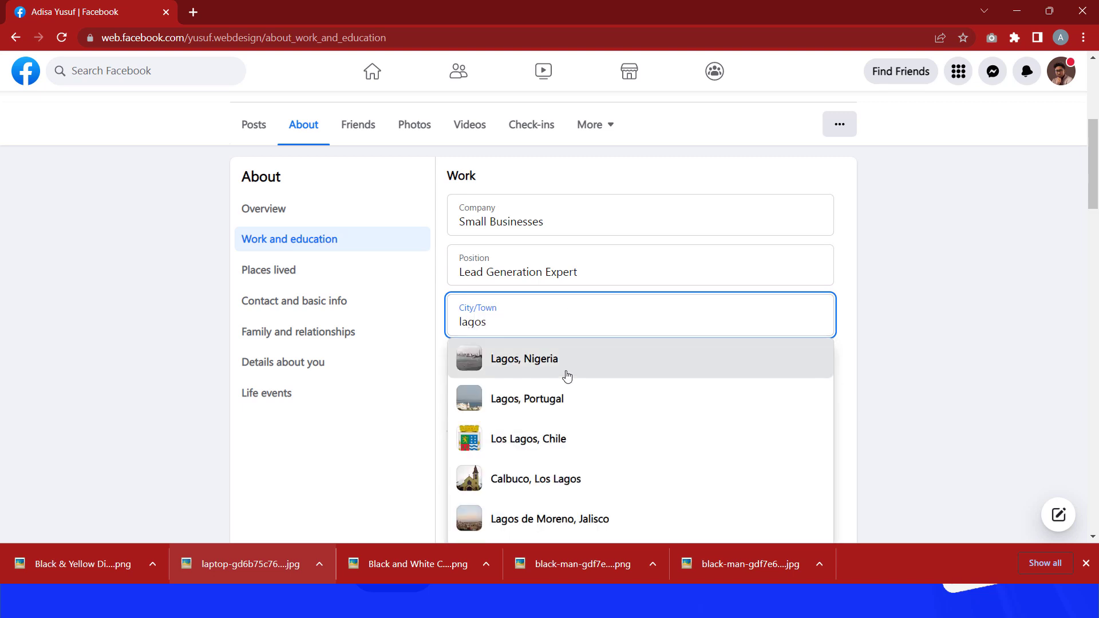
{"action": "left_click", "coordinate": [568, 360]}
{"action": "scroll", "coordinate": [574, 380], "scroll_direction": "down", "scroll_amount": 3}
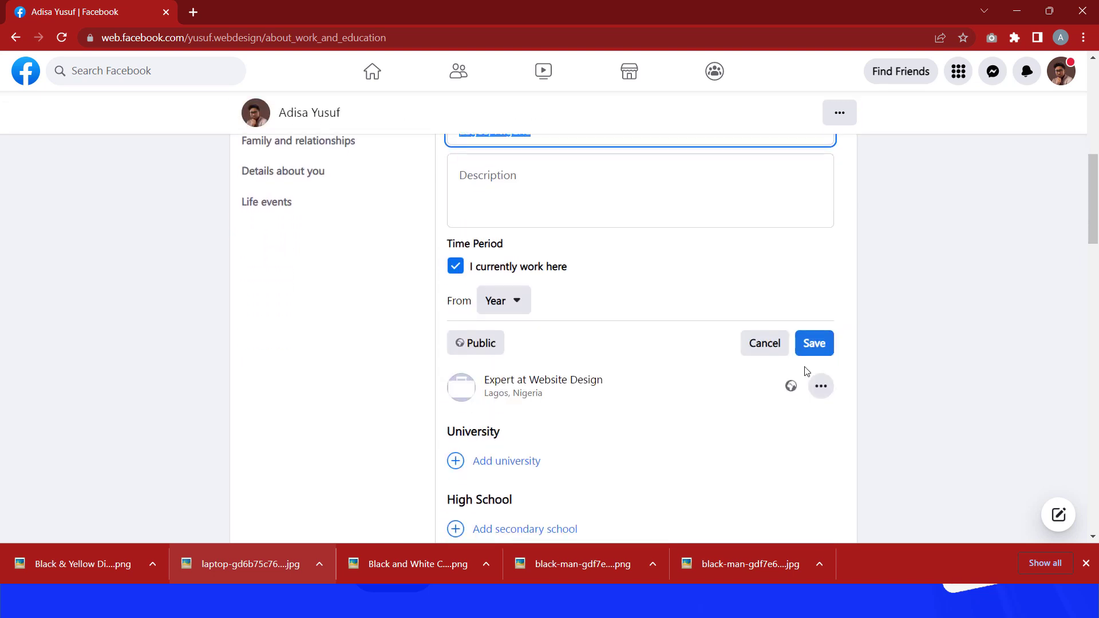
{"action": "left_click", "coordinate": [821, 345]}
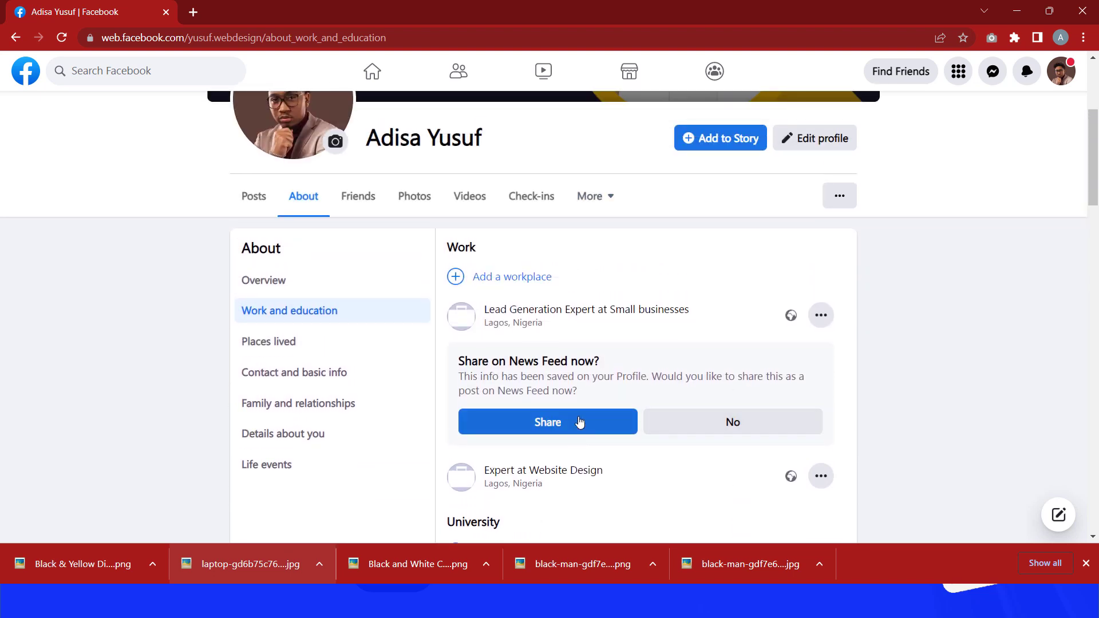
Step: Add a third workplace with E-commerce as the company name
{"action": "left_click", "coordinate": [503, 277]}
{"action": "left_click", "coordinate": [527, 291]}
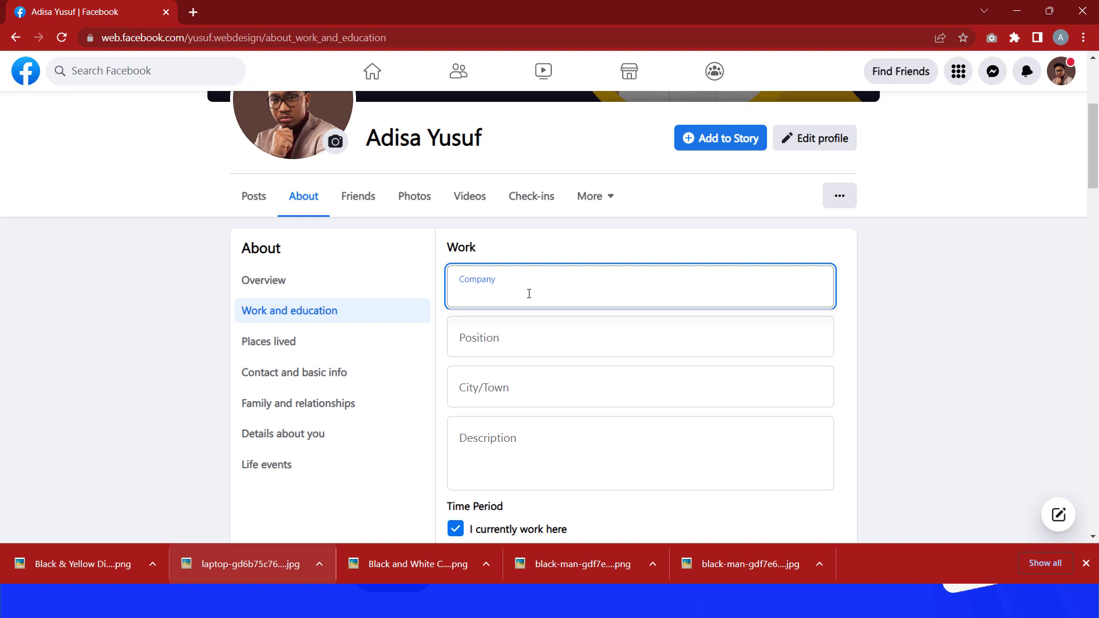
{"action": "type", "text": "E-"}
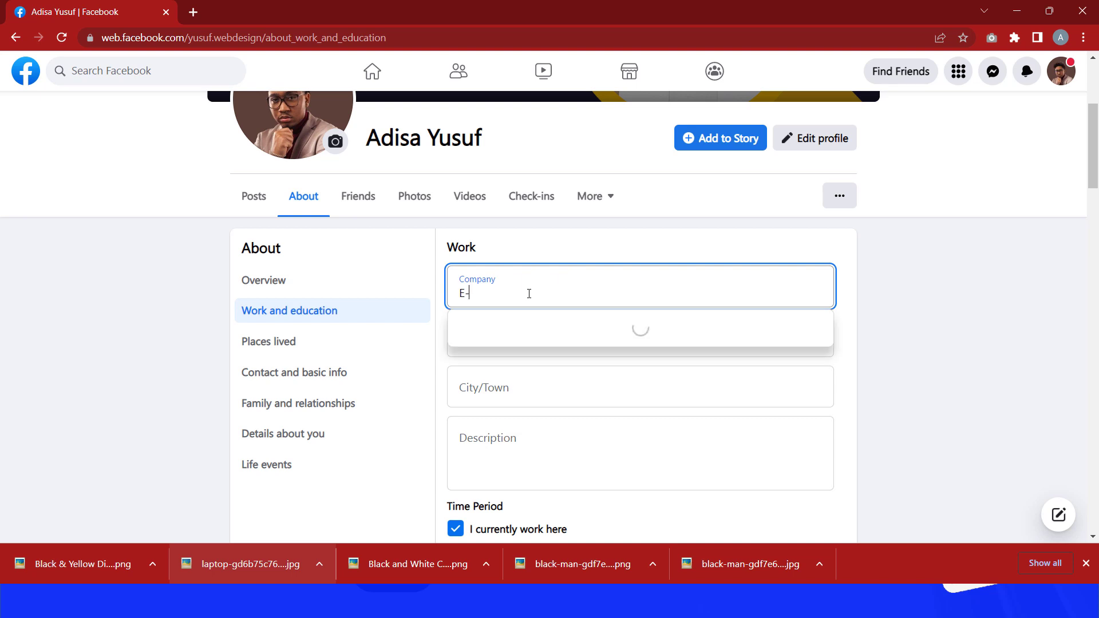
{"action": "type", "text": "commerce"}
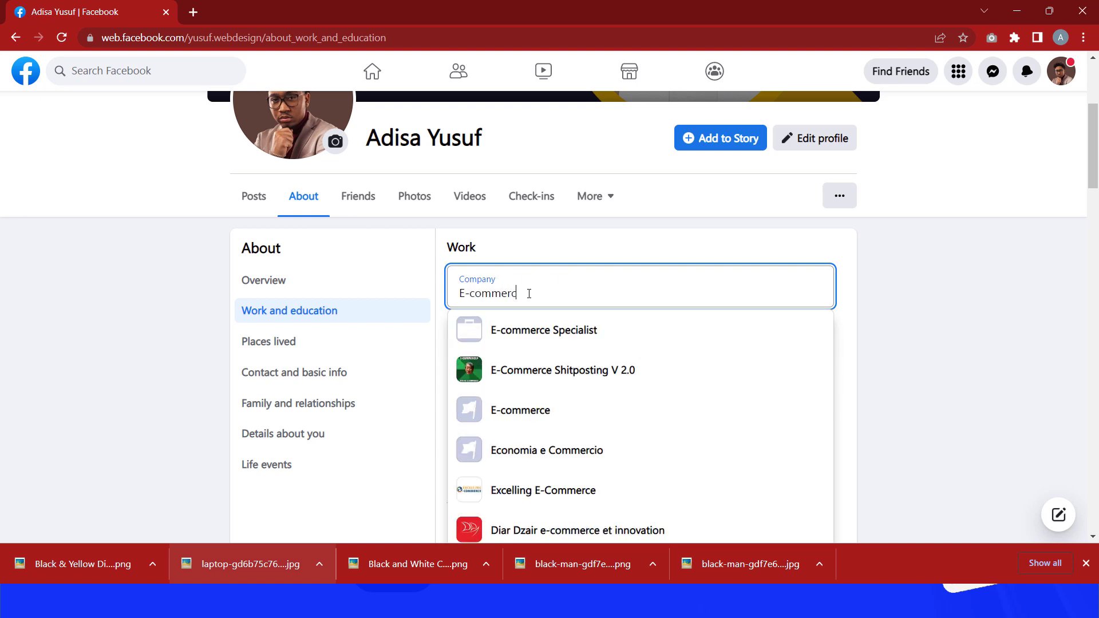
{"action": "left_click", "coordinate": [992, 339]}
Step: Enter Sales Expert as the position for the E-commerce workplace
{"action": "left_click", "coordinate": [617, 338]}
{"action": "type", "text": "S"}
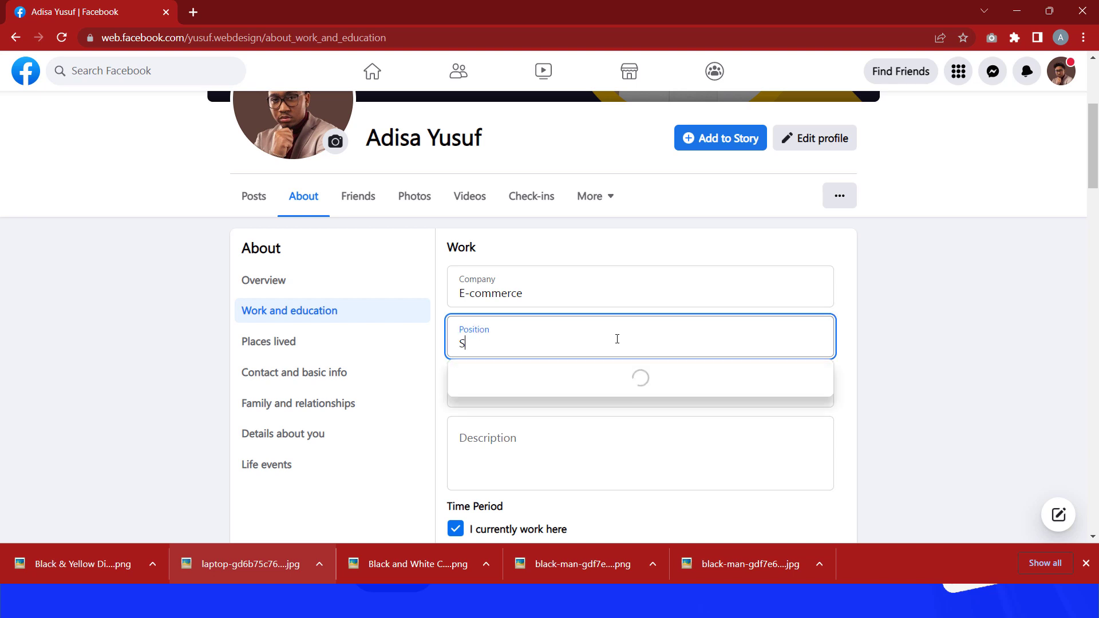
{"action": "type", "text": "ale"}
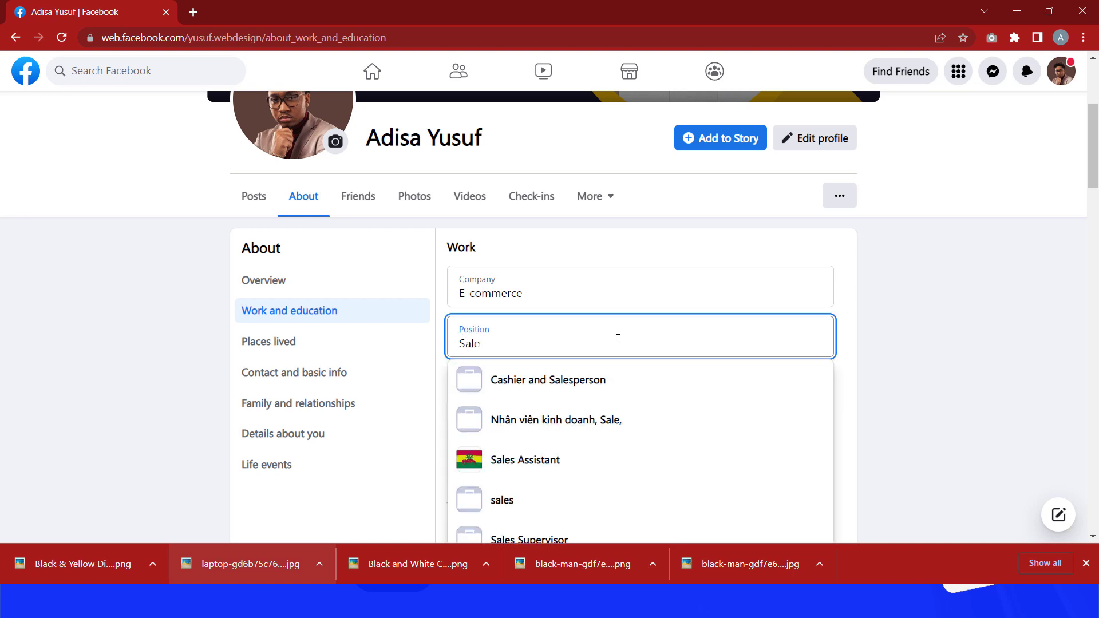
{"action": "type", "text": "s Es"}
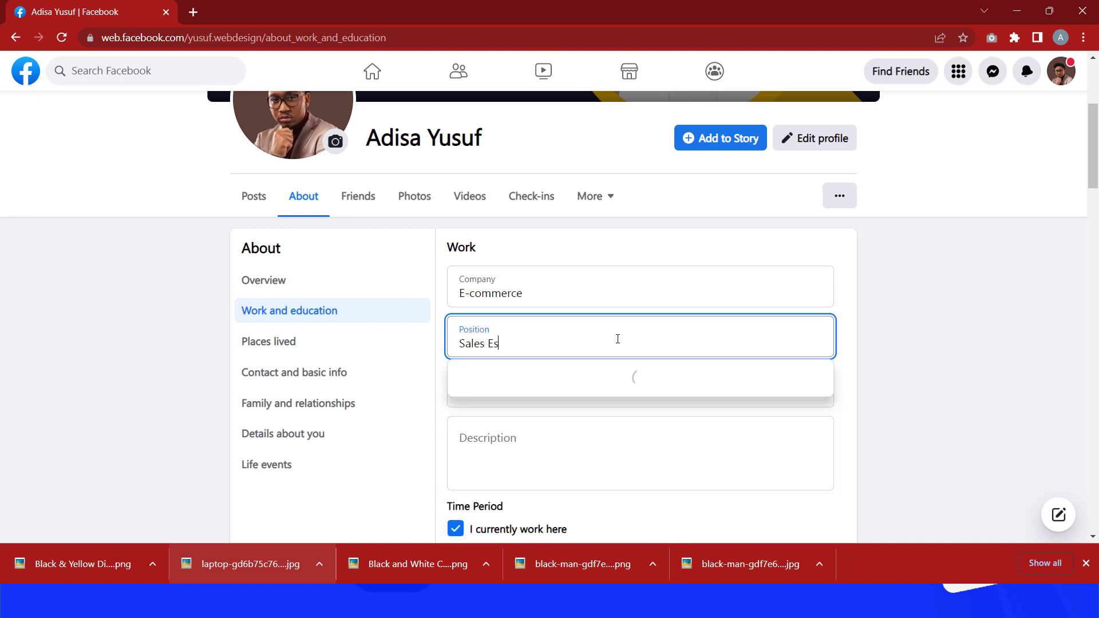
{"action": "type", "text": " Expert"}
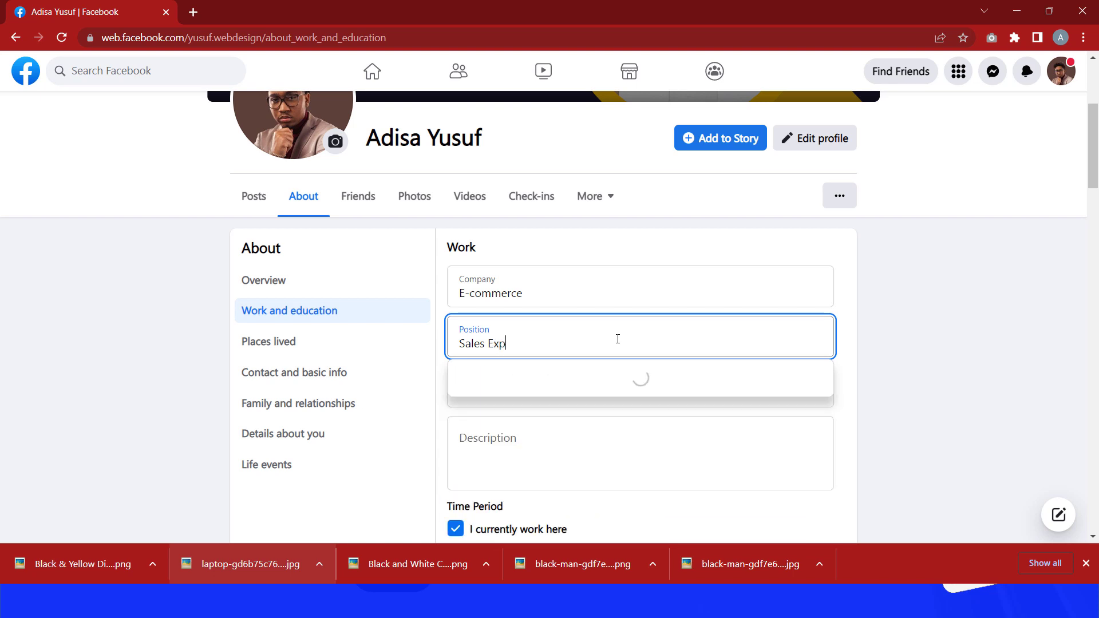
{"action": "left_click", "coordinate": [905, 367]}
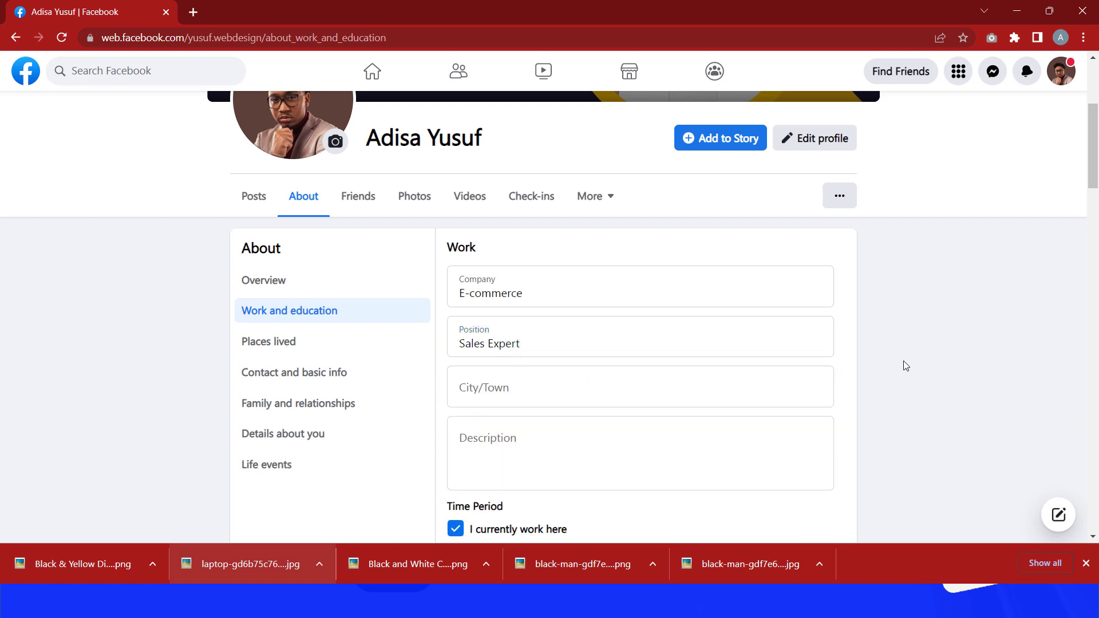
Step: Set the workplace city to Lagos, Nigeria and save the E-commerce workplace
{"action": "scroll", "coordinate": [593, 346], "scroll_direction": "down", "scroll_amount": 1}
{"action": "left_click", "coordinate": [607, 322]}
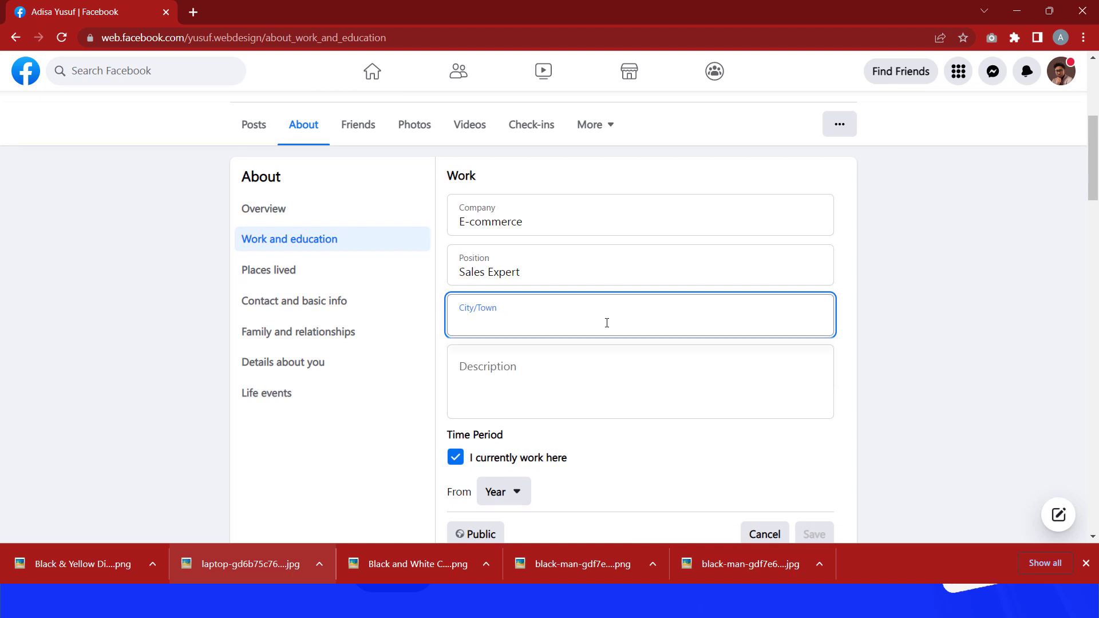
{"action": "type", "text": "lagos"}
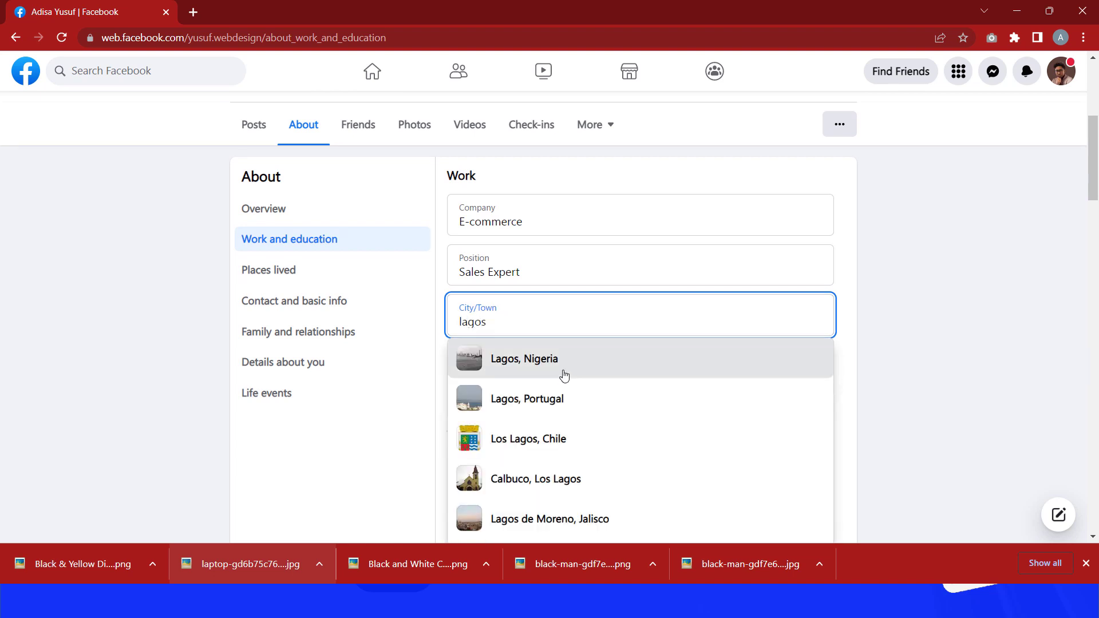
{"action": "left_click", "coordinate": [498, 369]}
{"action": "scroll", "coordinate": [738, 355], "scroll_direction": "down", "scroll_amount": 1}
{"action": "left_click", "coordinate": [811, 440]}
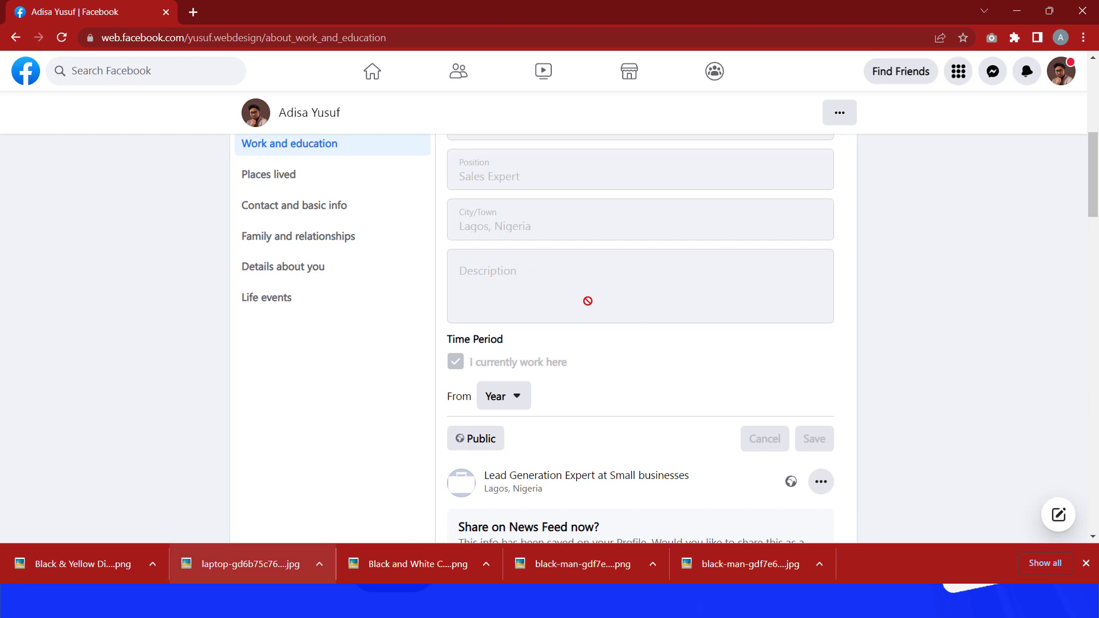
Step: Scroll through the About page to review the saved workplaces and profile photos, then switch back to the presentation slides
{"action": "scroll", "coordinate": [718, 324], "scroll_direction": "up", "scroll_amount": 3}
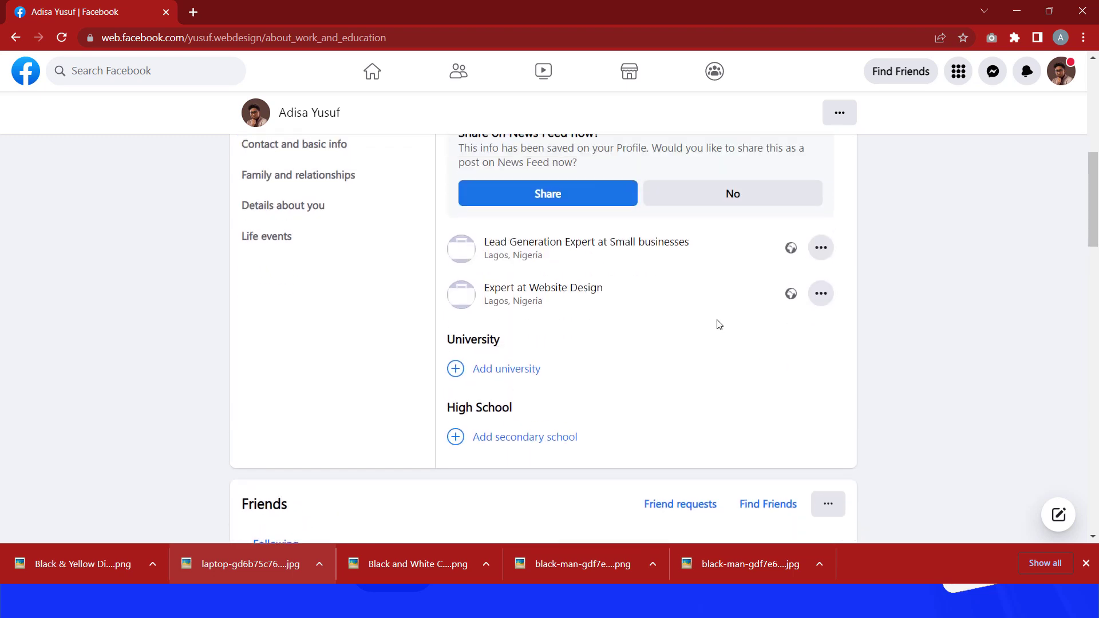
{"action": "scroll", "coordinate": [656, 309], "scroll_direction": "up", "scroll_amount": 2}
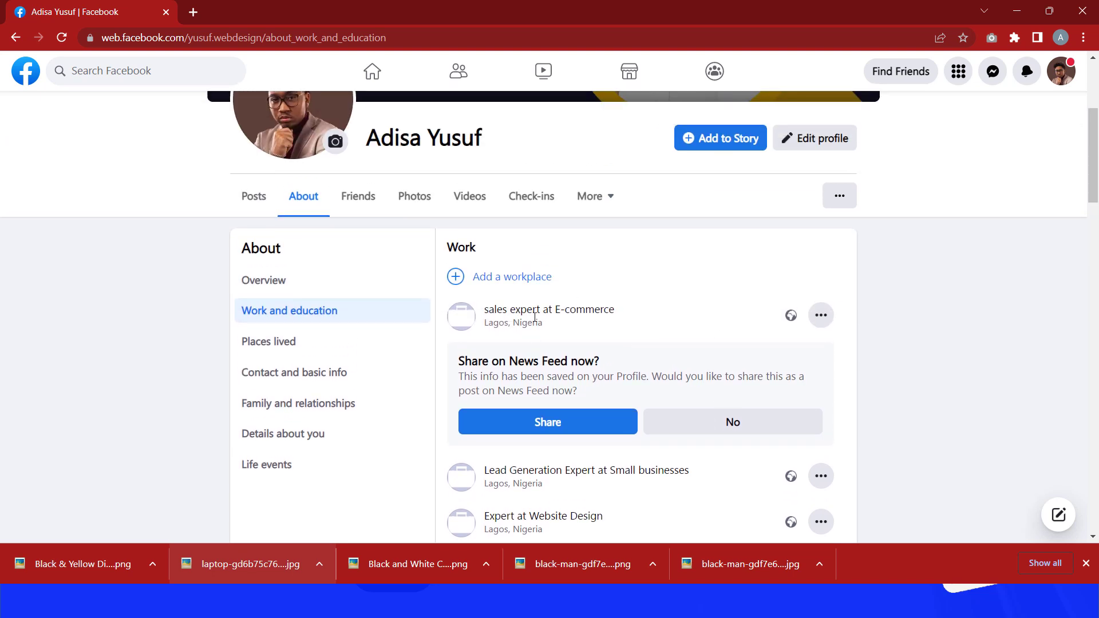
{"action": "scroll", "coordinate": [488, 315], "scroll_direction": "down", "scroll_amount": 1}
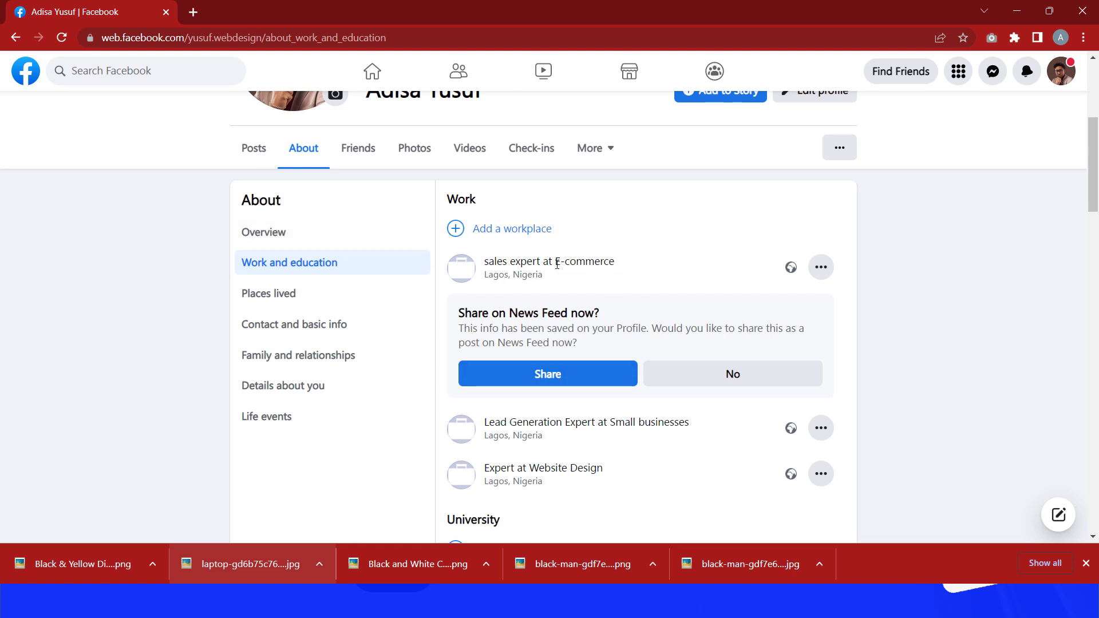
{"action": "scroll", "coordinate": [373, 410], "scroll_direction": "down", "scroll_amount": 1}
{"action": "scroll", "coordinate": [535, 413], "scroll_direction": "up", "scroll_amount": 1}
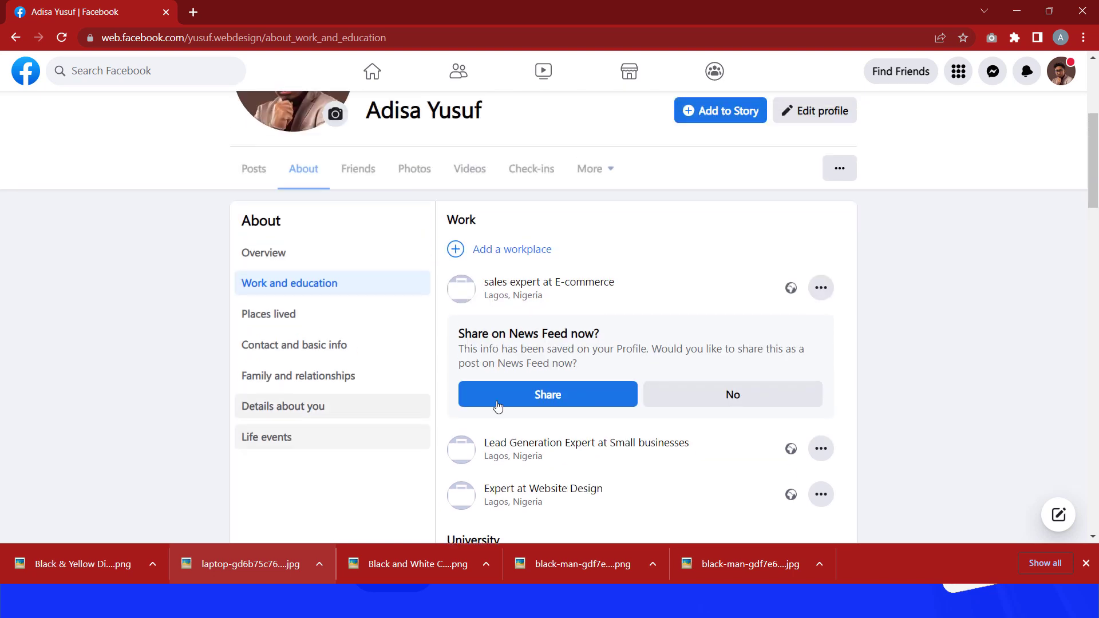
{"action": "scroll", "coordinate": [662, 397], "scroll_direction": "up", "scroll_amount": 2}
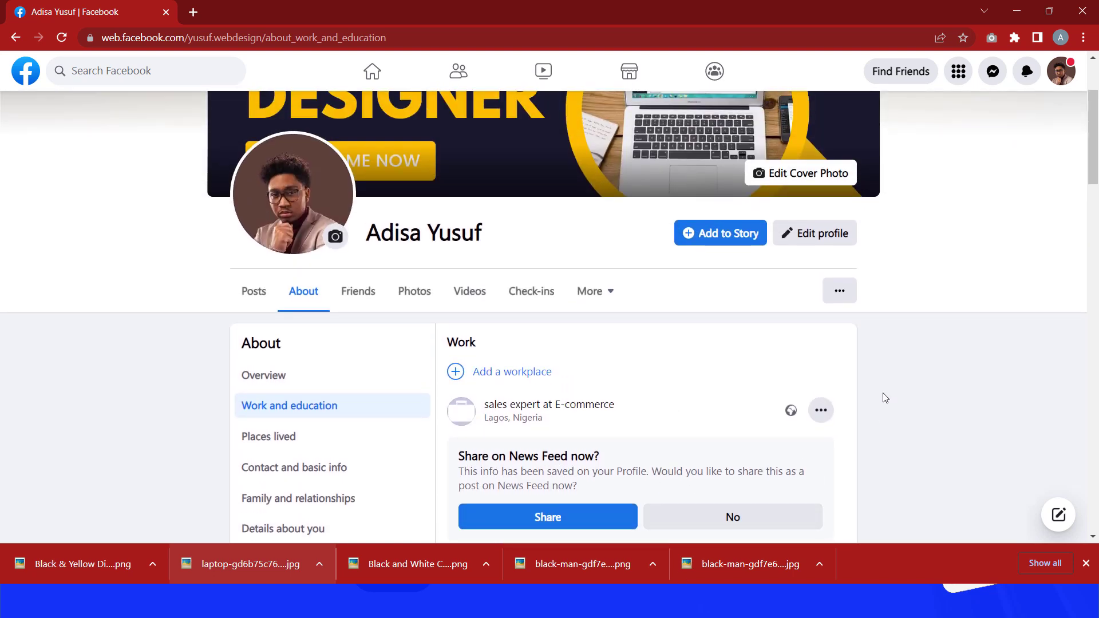
{"action": "scroll", "coordinate": [581, 380], "scroll_direction": "down", "scroll_amount": 2}
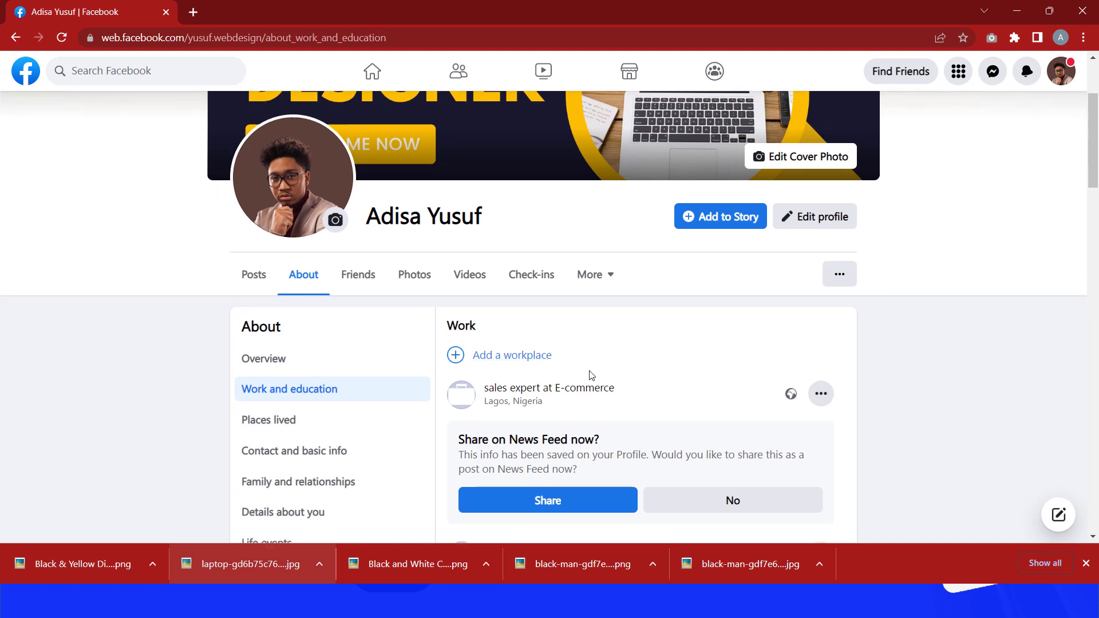
{"action": "scroll", "coordinate": [591, 375], "scroll_direction": "down", "scroll_amount": 1}
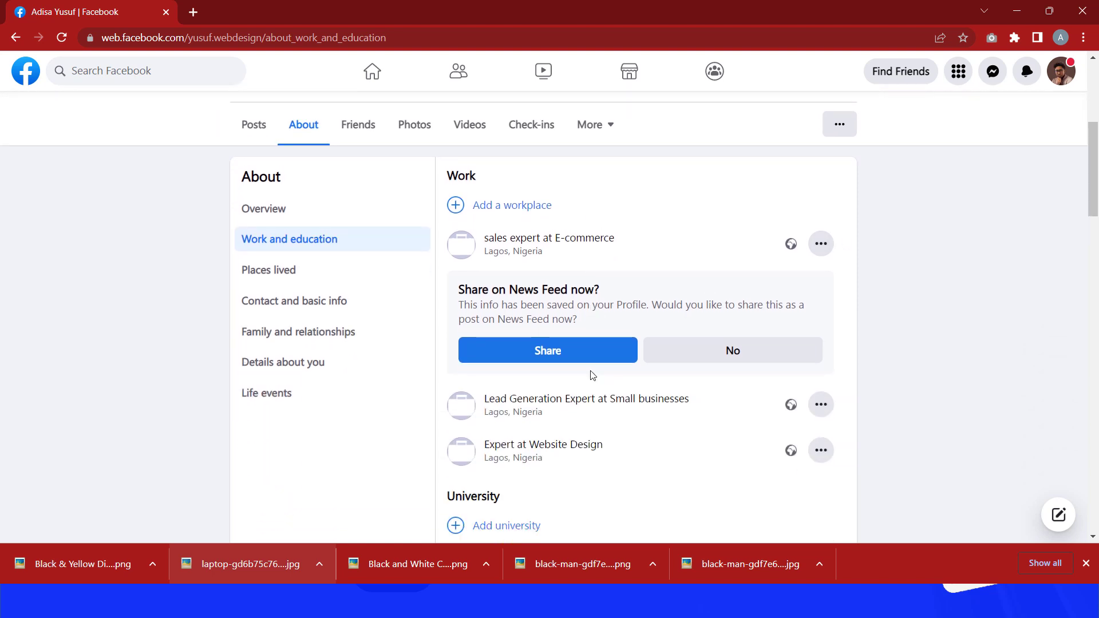
{"action": "scroll", "coordinate": [592, 375], "scroll_direction": "down", "scroll_amount": 2}
{"action": "scroll", "coordinate": [592, 375], "scroll_direction": "down", "scroll_amount": 2}
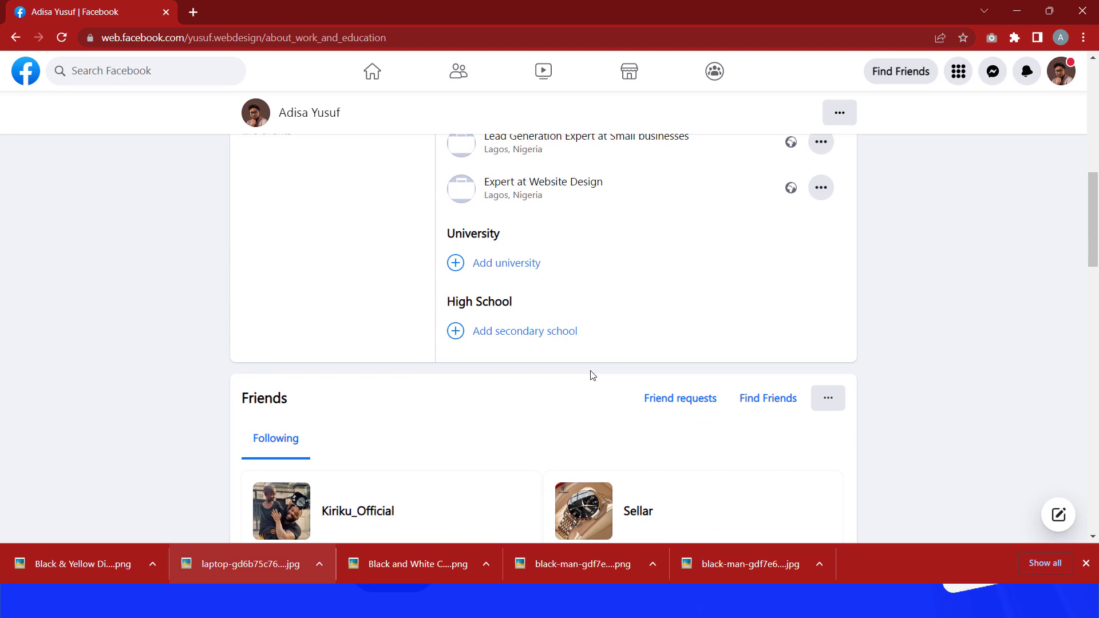
{"action": "scroll", "coordinate": [591, 375], "scroll_direction": "down", "scroll_amount": 4}
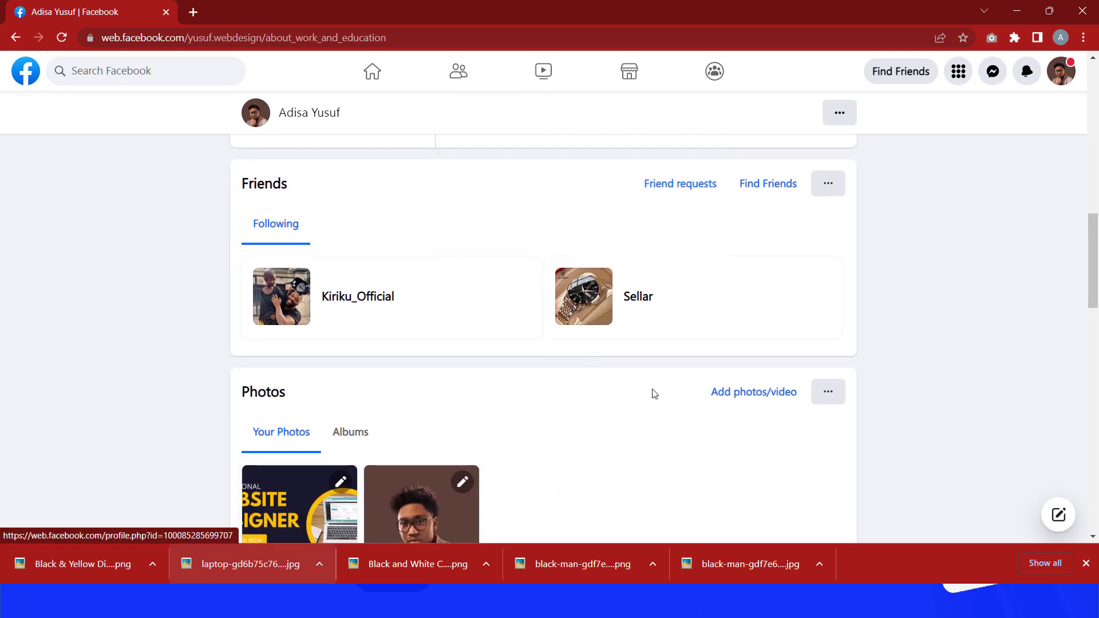
{"action": "scroll", "coordinate": [655, 393], "scroll_direction": "down", "scroll_amount": 2}
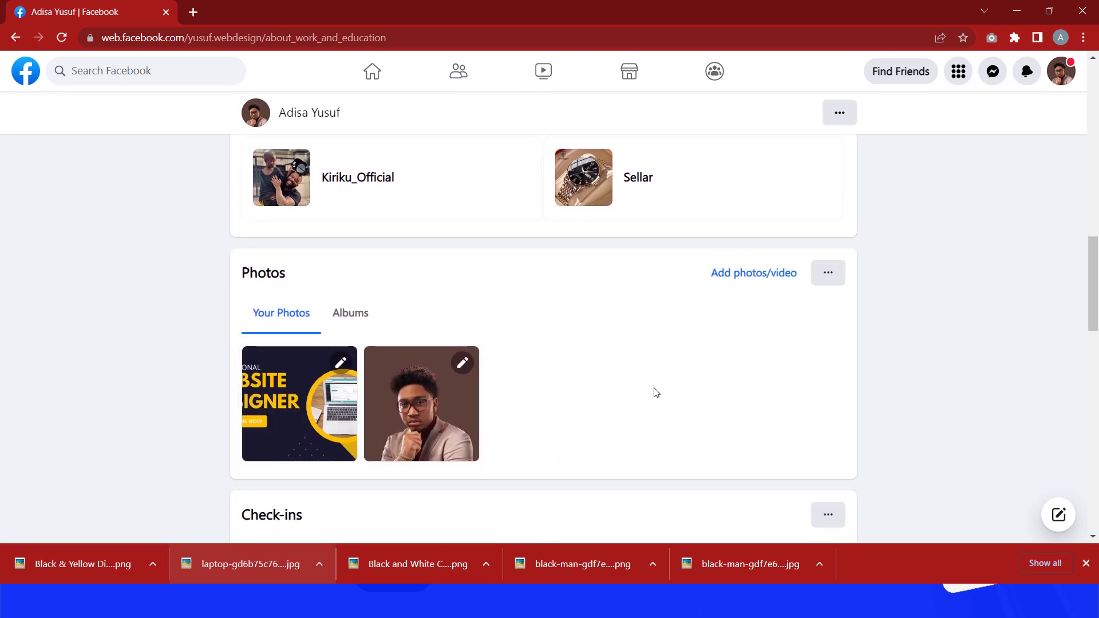
{"action": "key", "text": "alt+Tab"}
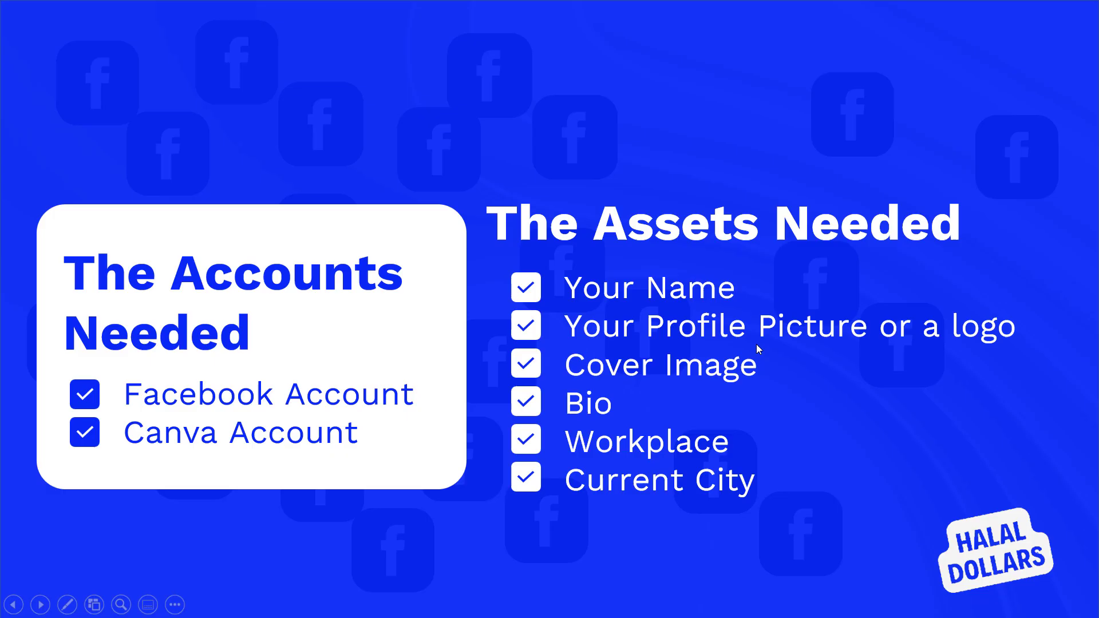